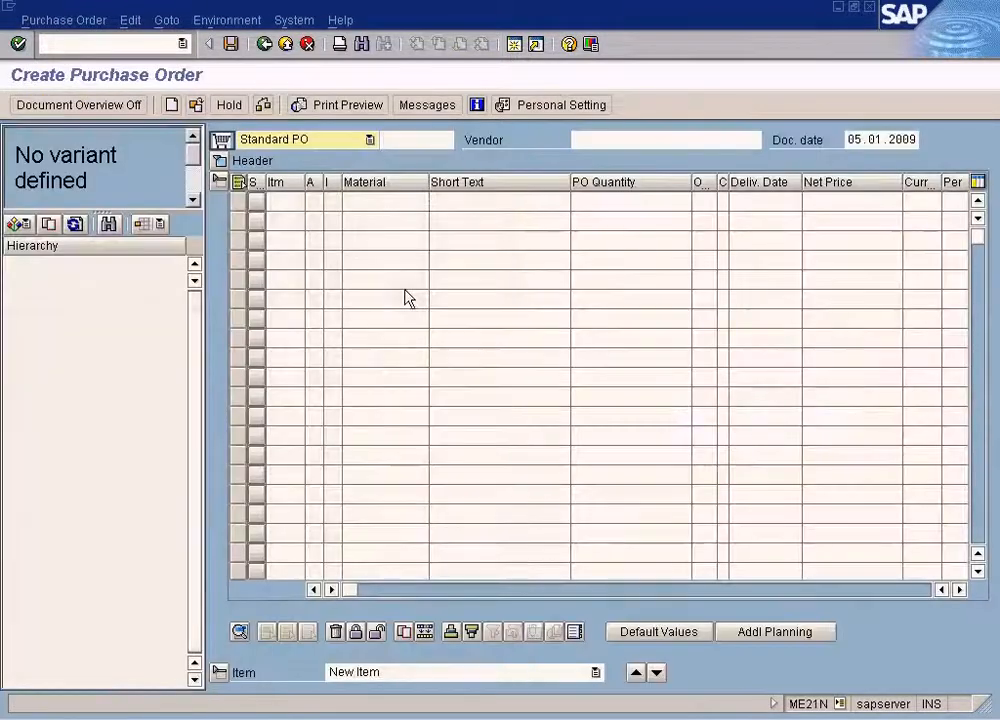
Open the purchase order selection criteria for the document overview and look at the search help for Purchasing Document.
left_click(20, 225)
left_click(38, 250)
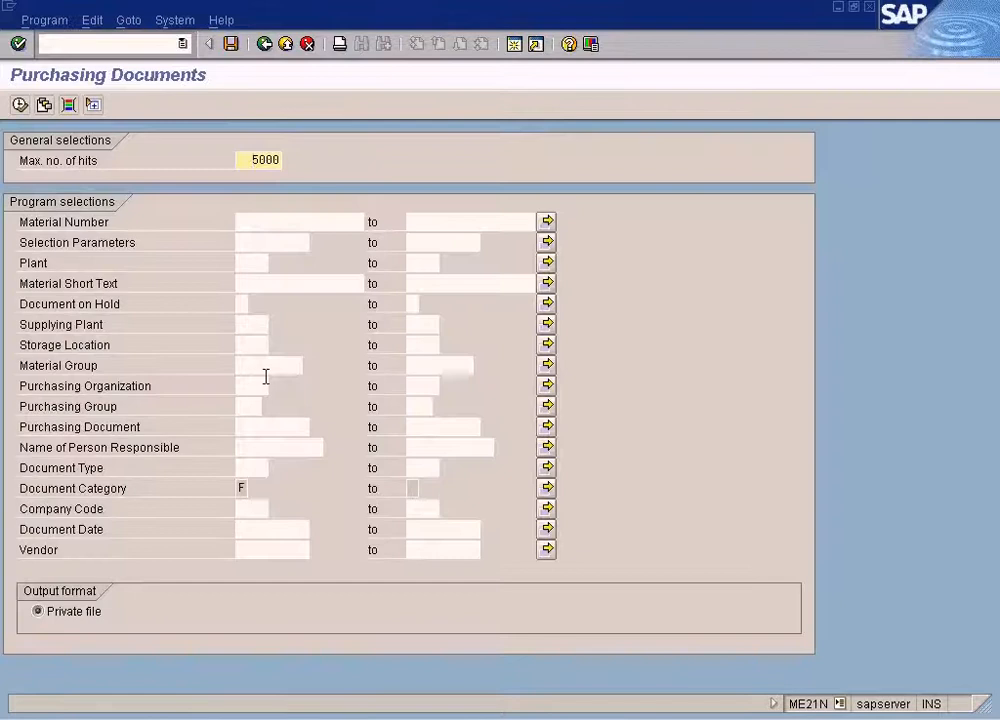
left_click(261, 428)
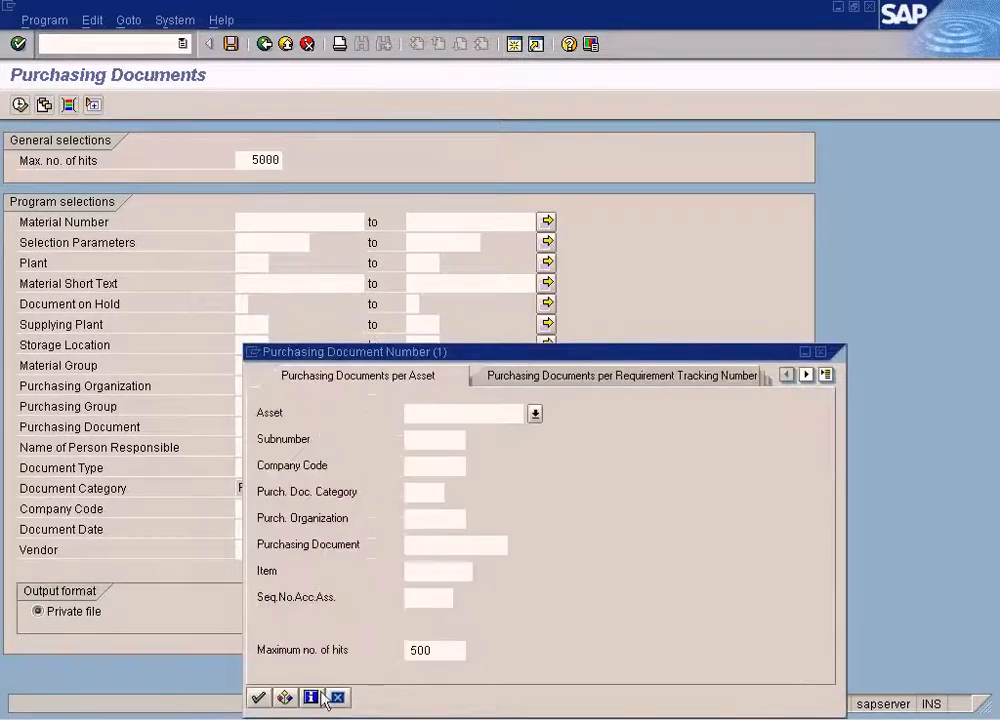
left_click(337, 697)
Open a new session with transaction ME23N to display an existing standard purchase order.
left_click(514, 45)
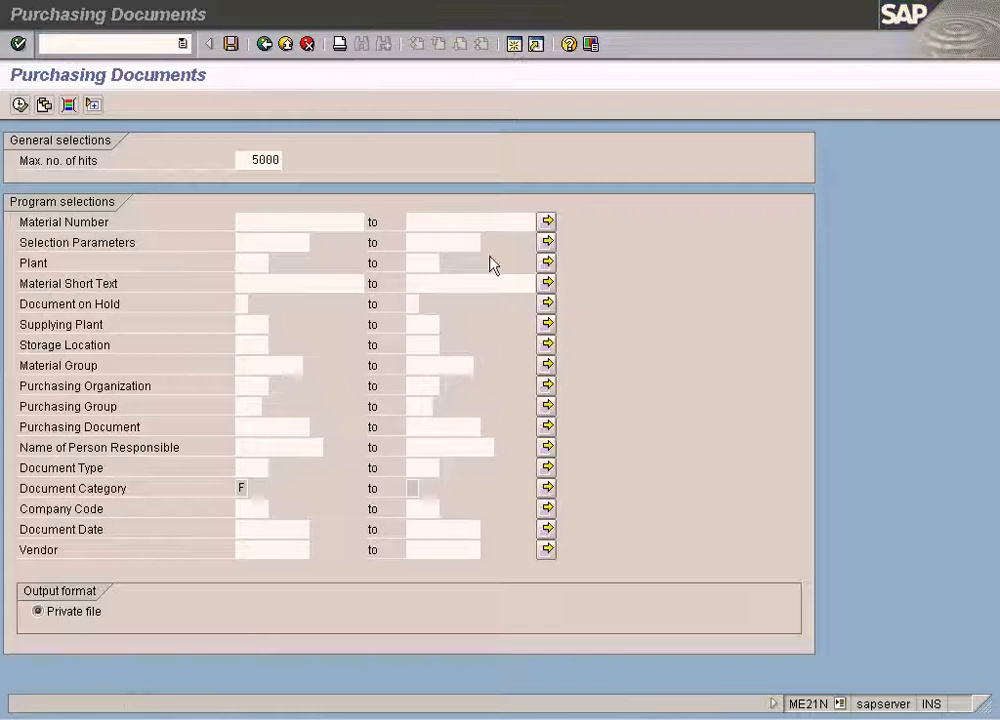
type("me23n")
key("Return")
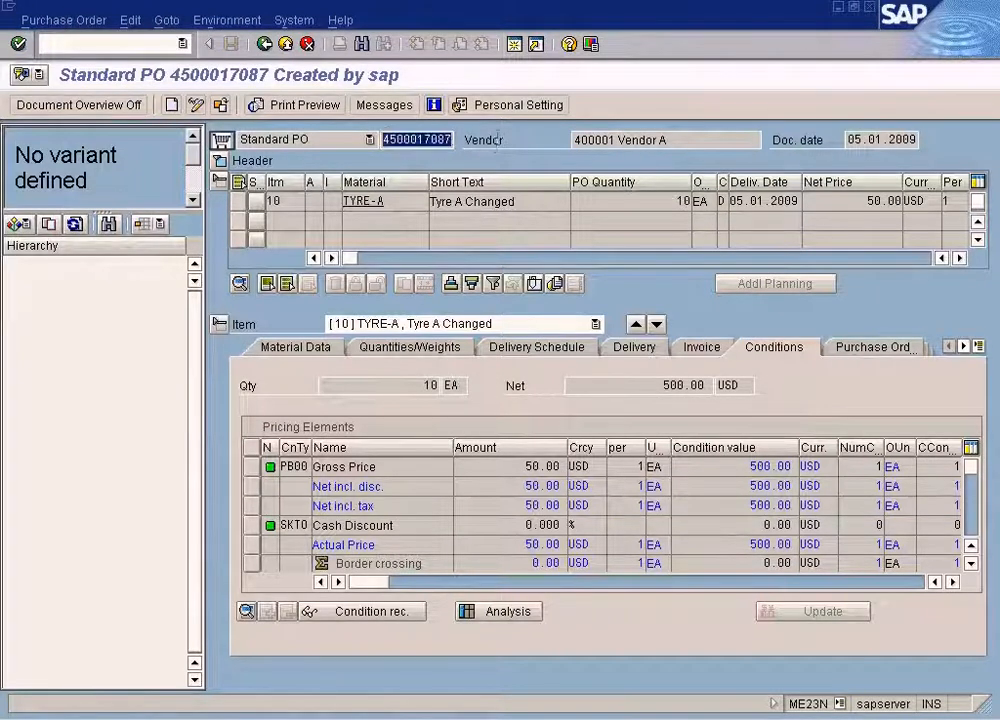
Return to the Purchasing Documents selection, enter the displayed order's number as Purchasing Document and run the selection.
left_click(422, 717)
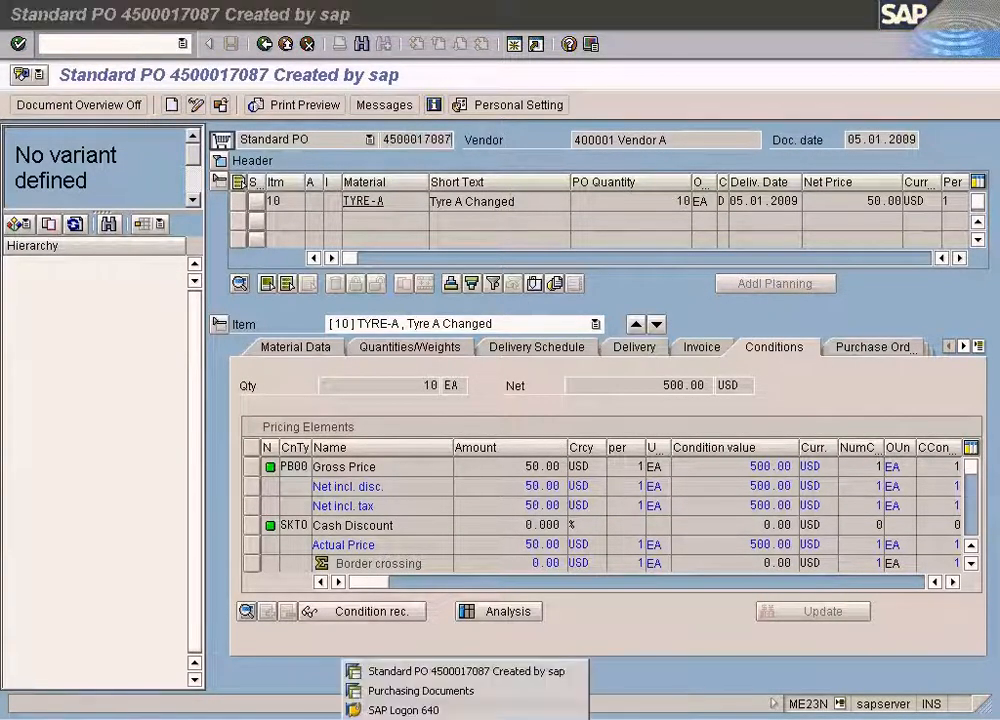
left_click(421, 690)
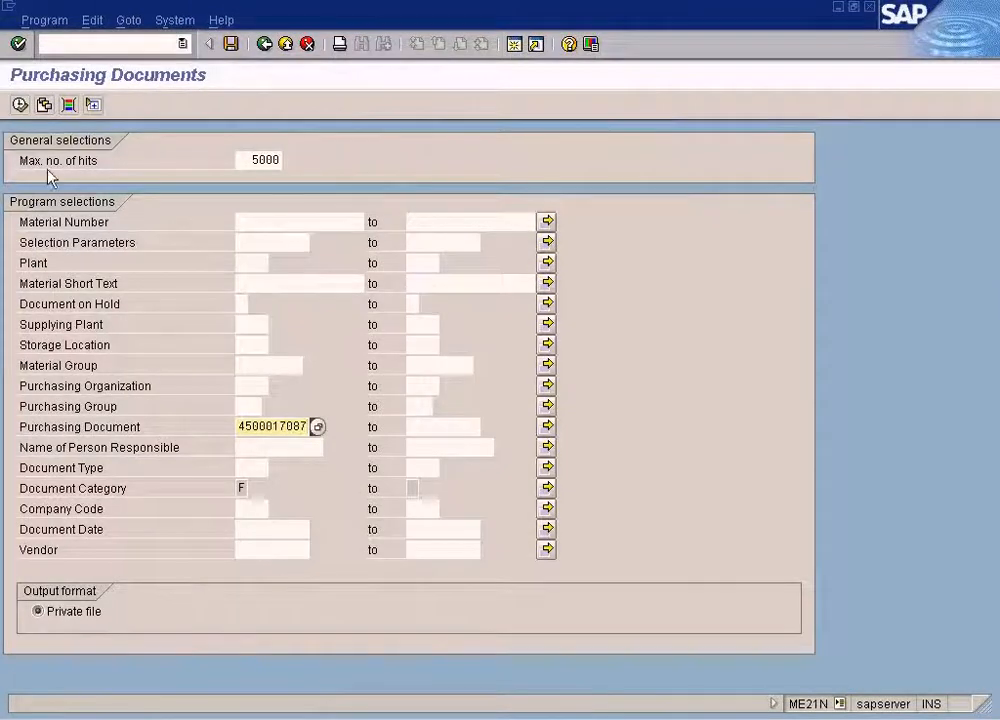
left_click(19, 104)
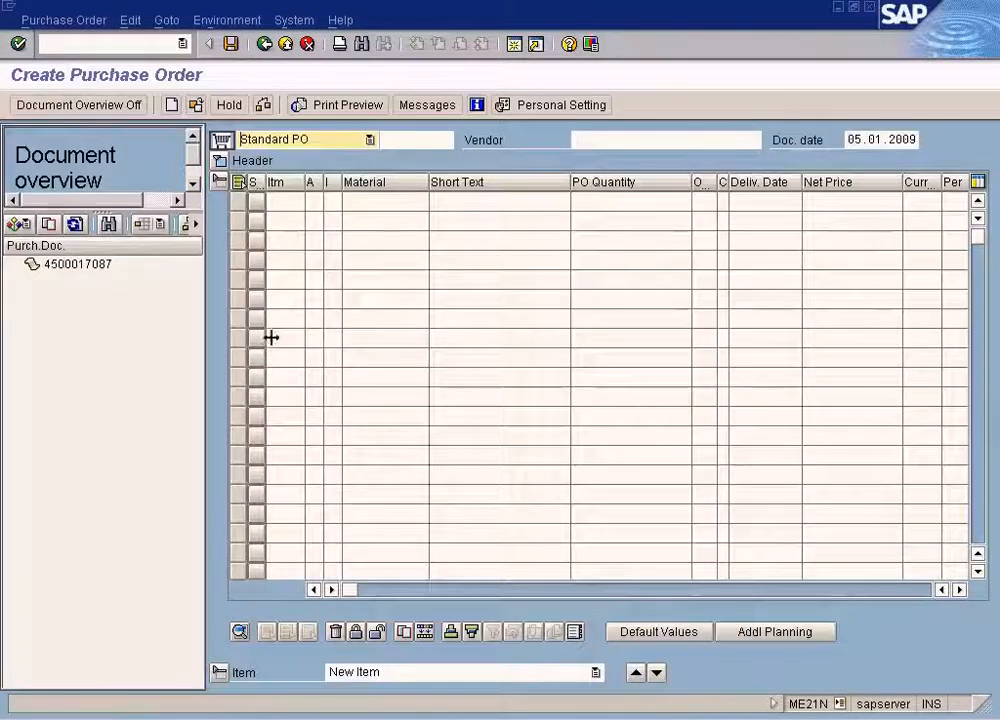
Adopt the purchase order listed in the document overview into the new standard PO and save it.
left_click(98, 265)
left_click(53, 228)
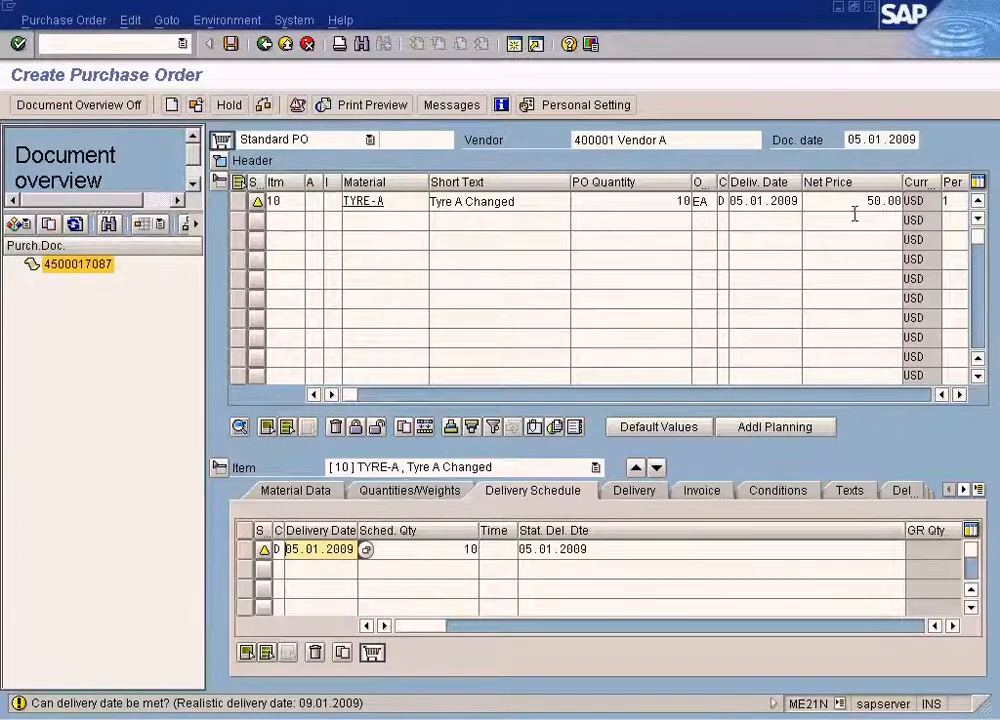
left_click(231, 43)
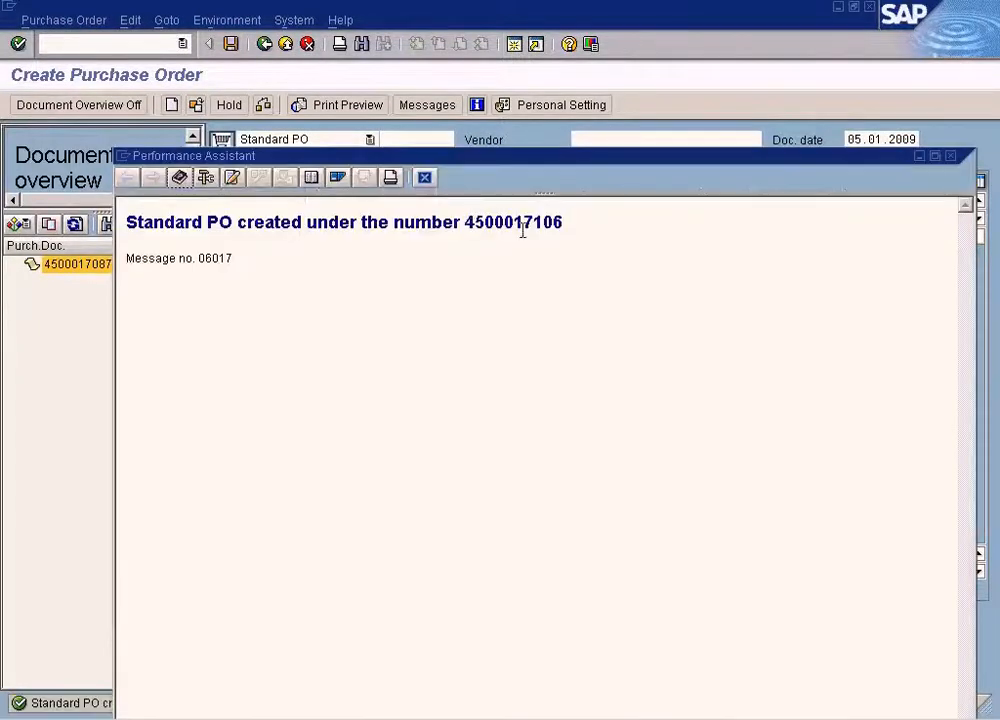
Copy the new purchase order's number from its creation message and open transaction MIGO in a new session.
double_click(522, 226)
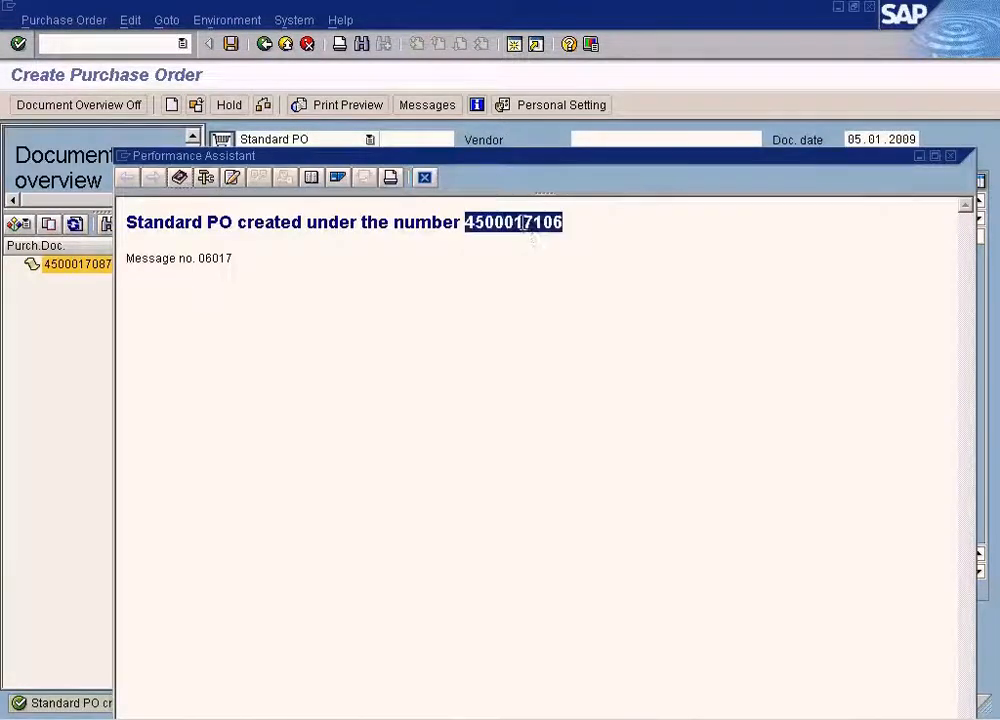
left_click(425, 178)
left_click(510, 47)
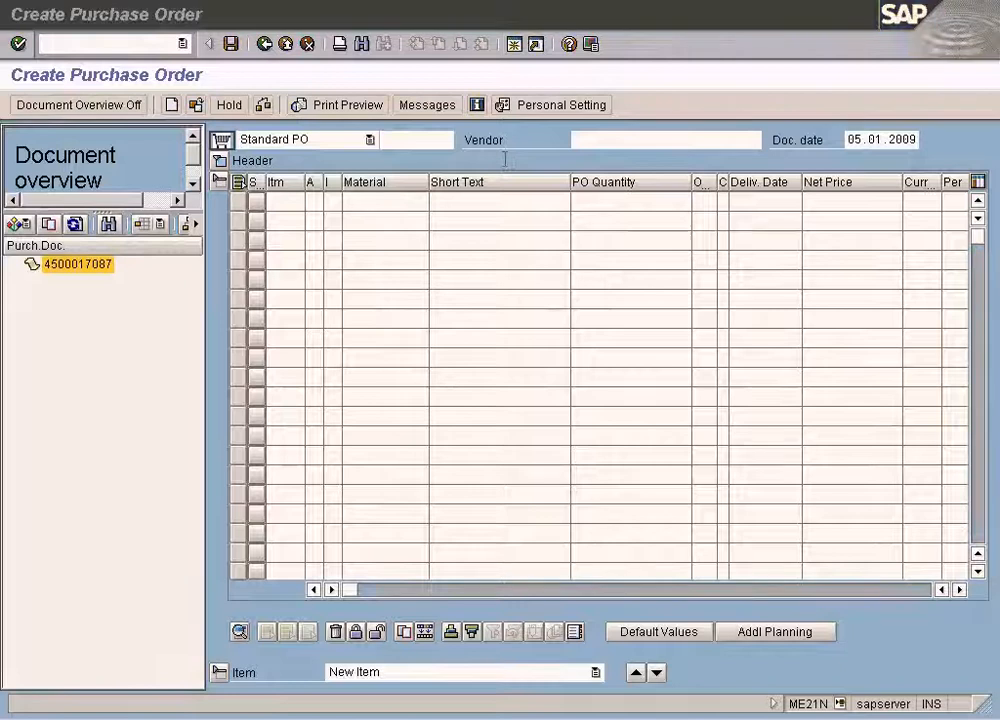
type("migo")
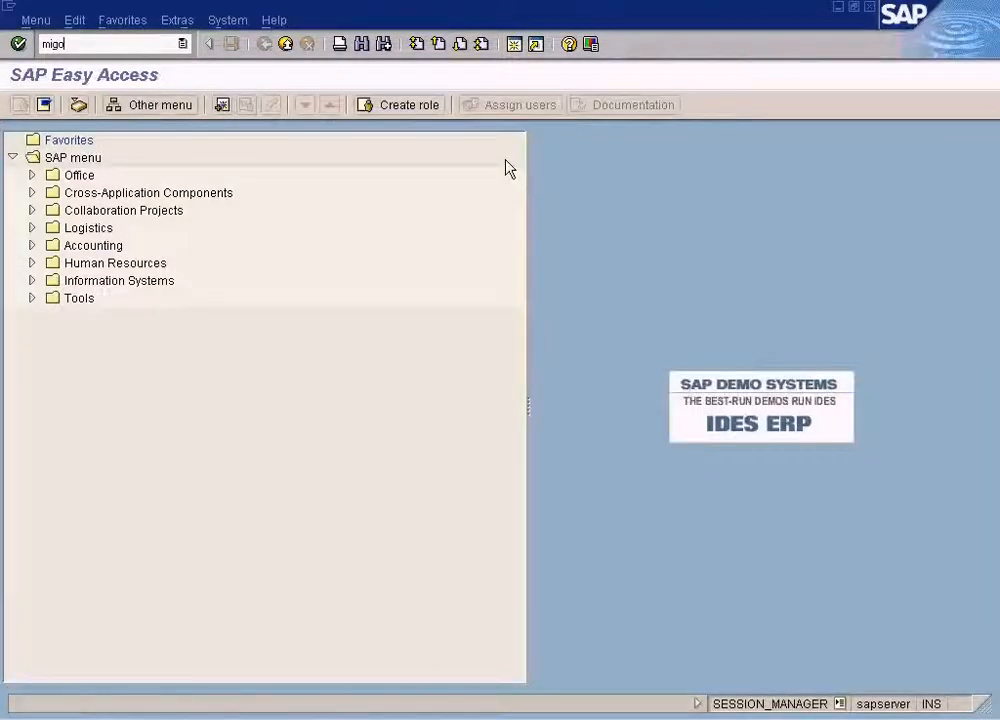
key("Return")
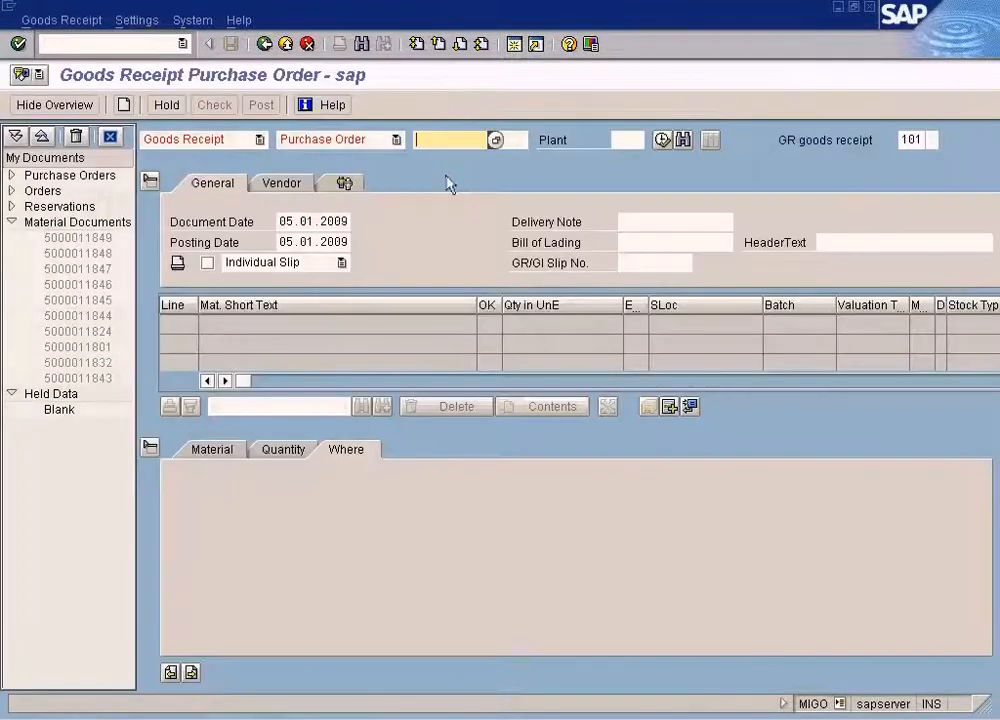
Load the newly created purchase order for goods receipt and set the item's storage location to WH1.
type("4500017106")
key("Return")
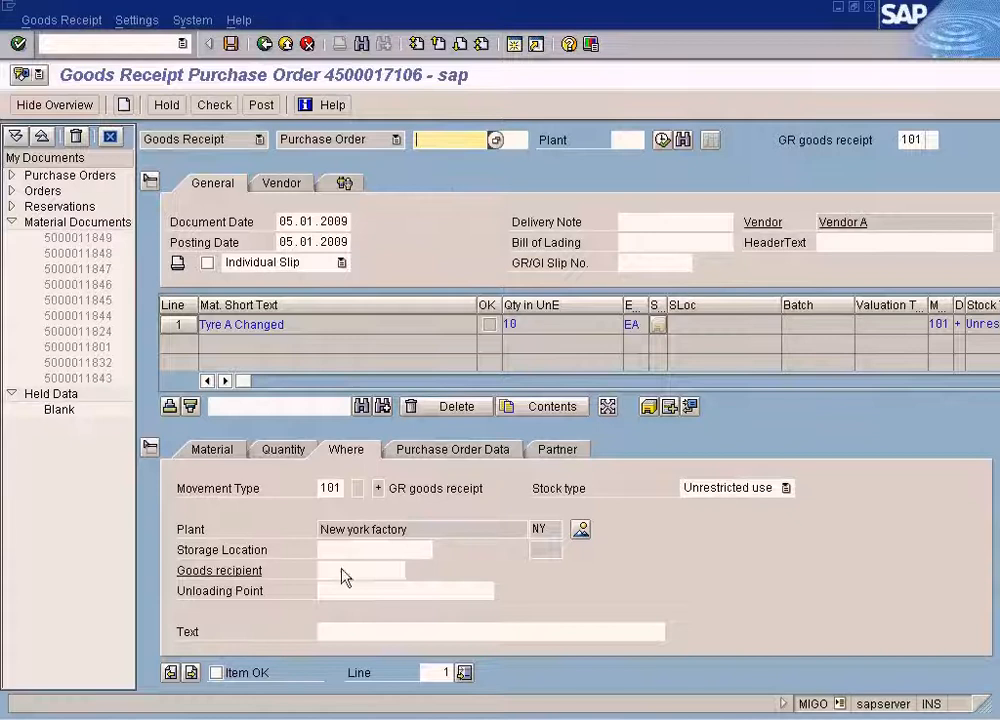
left_click(342, 551)
type("WH1")
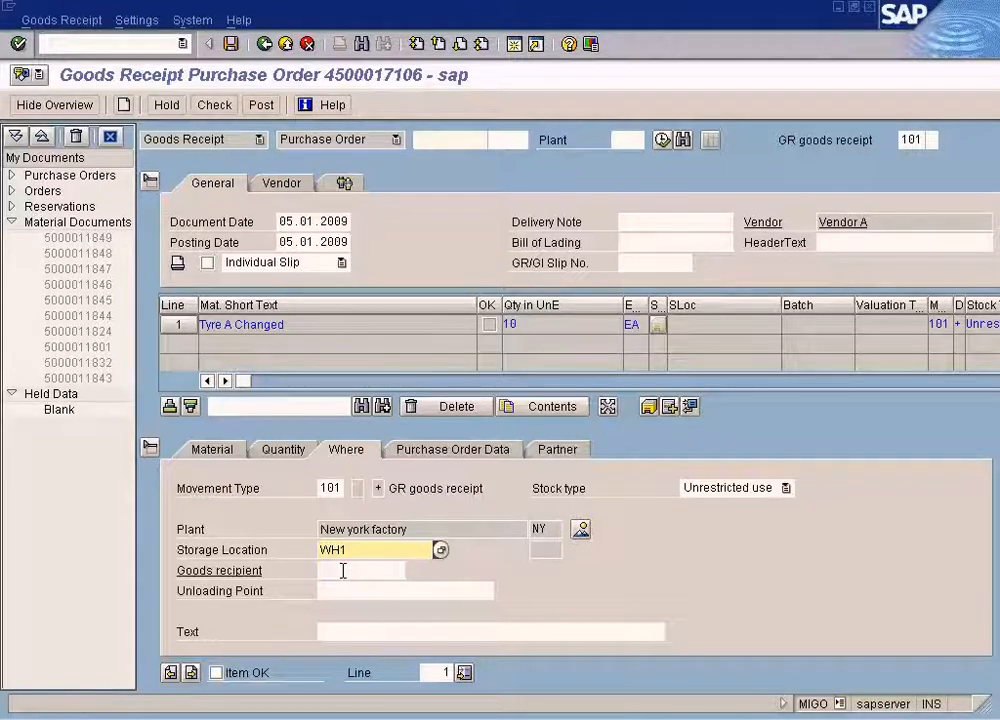
Set the receipt quantity in unit of entry to 6 EA, mark the item OK and post the goods receipt.
left_click(280, 452)
left_click_drag(344, 489, 288, 489)
type("6")
left_click(216, 672)
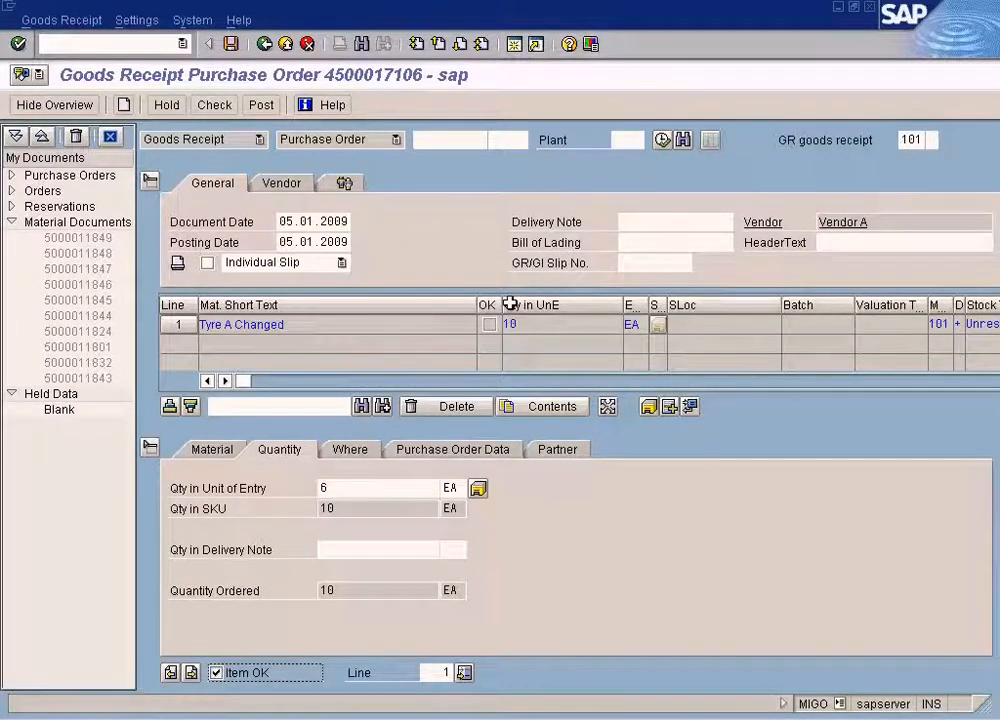
left_click(231, 44)
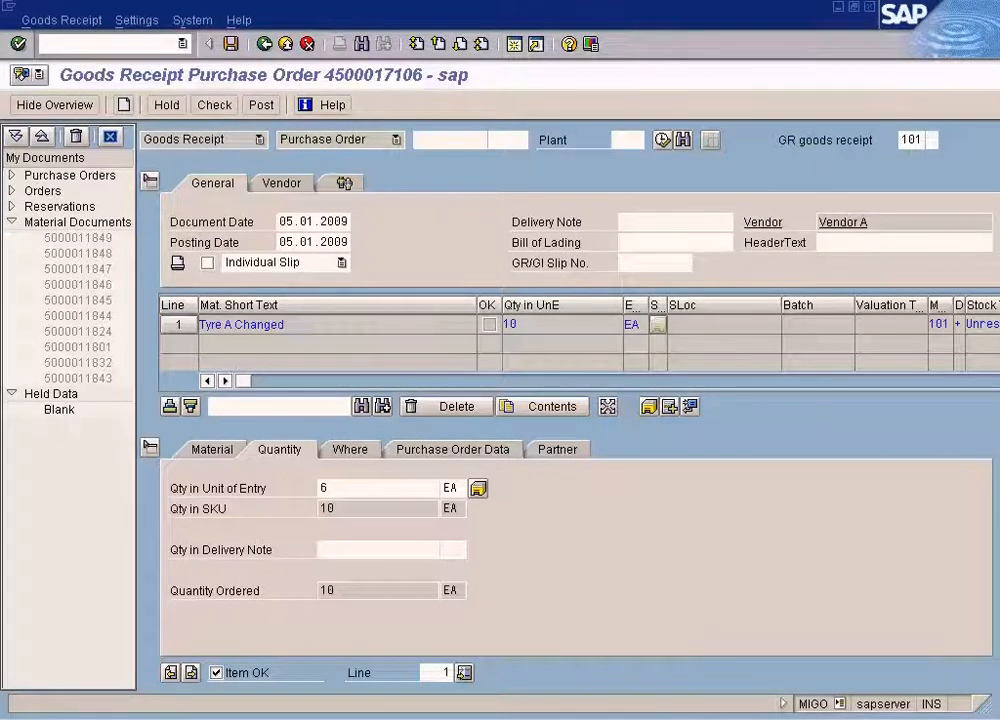
Open Sample vendor invoice.JPG in Paint and review the vendor's item, quantity, price and tax details.
key("Return")
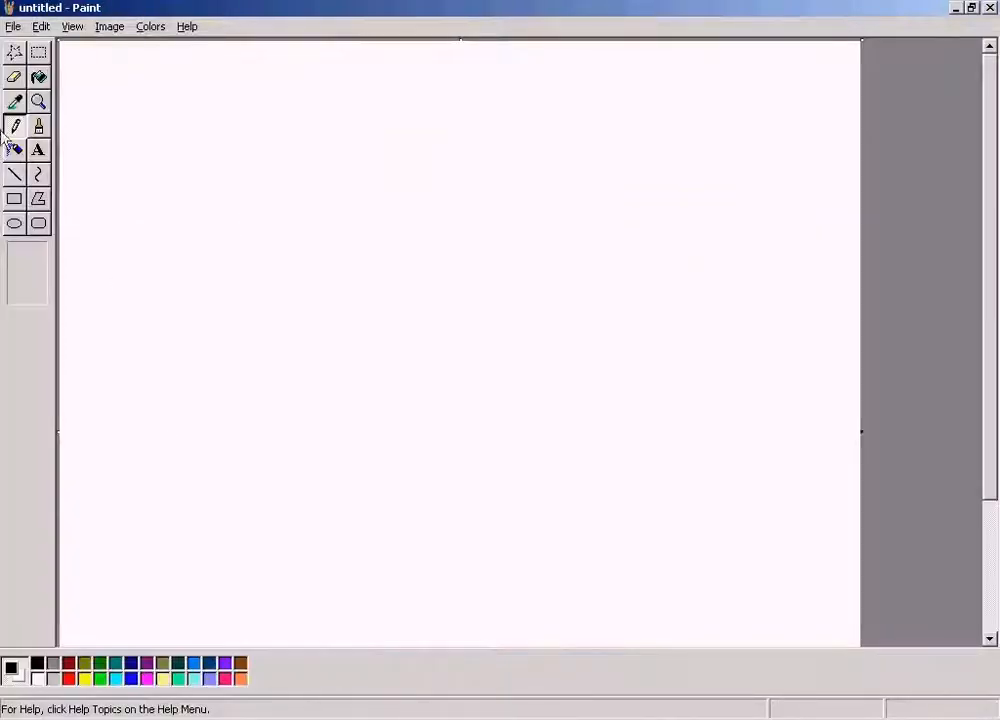
left_click(992, 9)
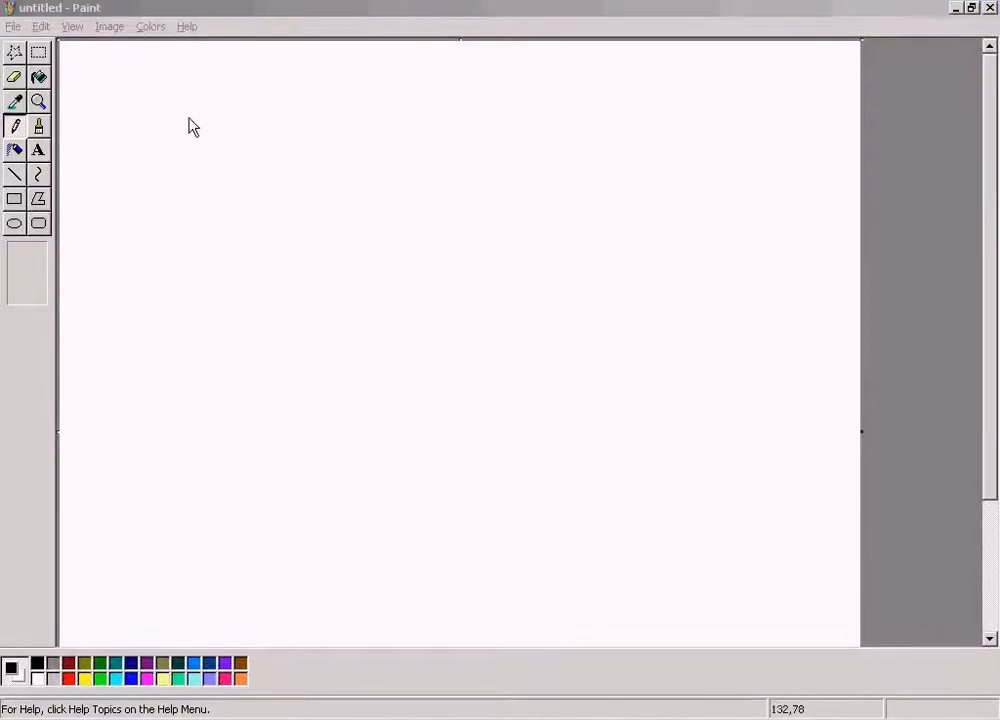
left_click(13, 26)
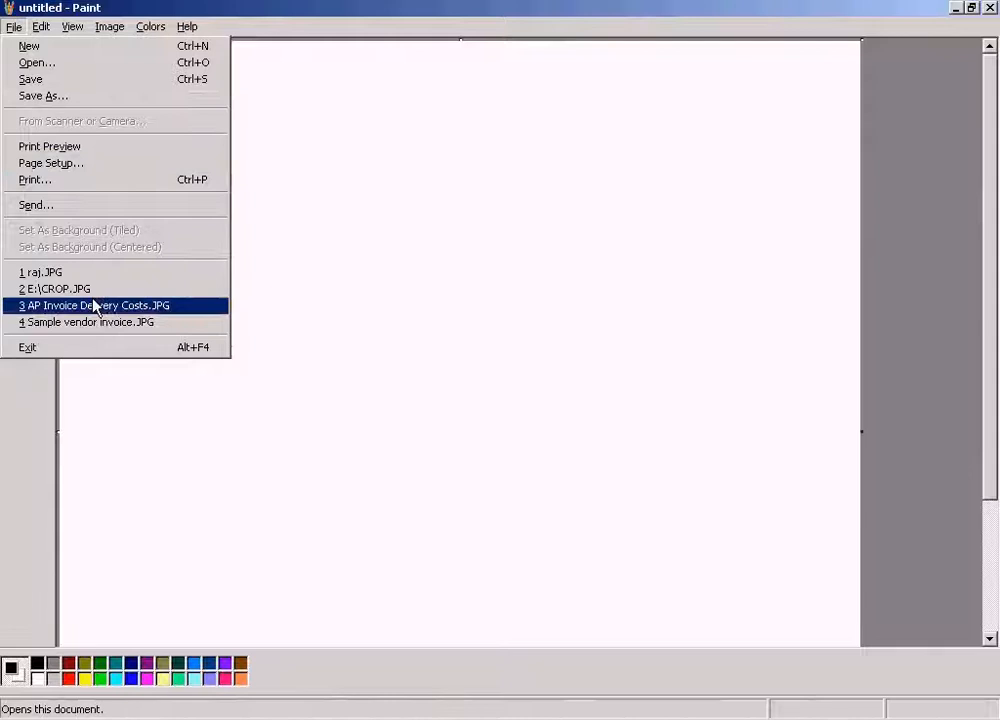
left_click(90, 322)
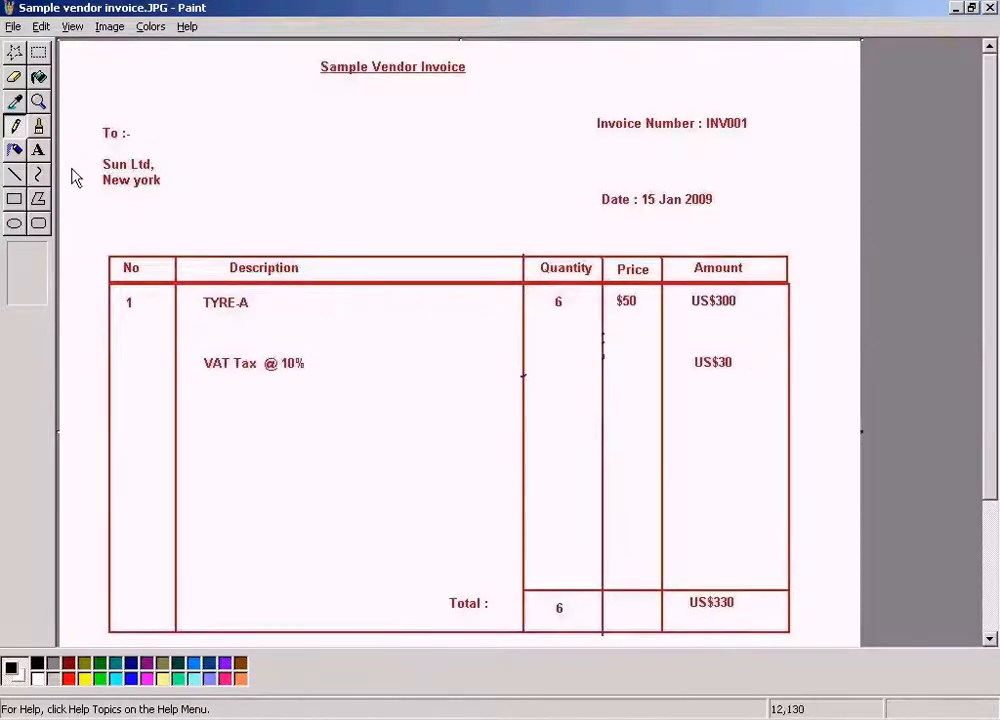
key("alt+Tab")
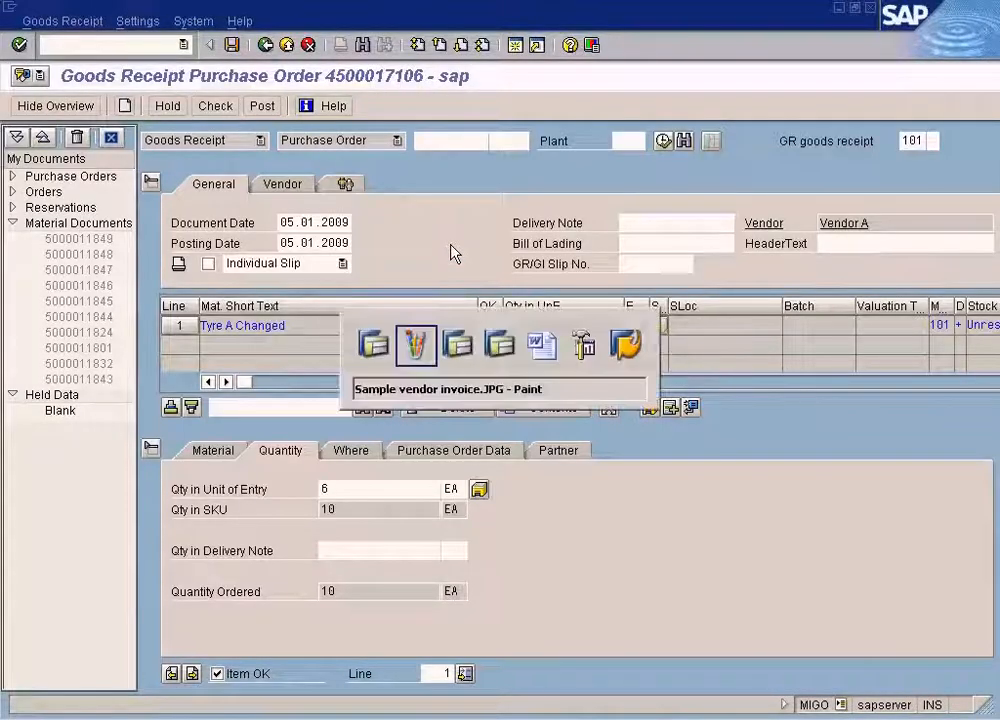
key("alt+Tab")
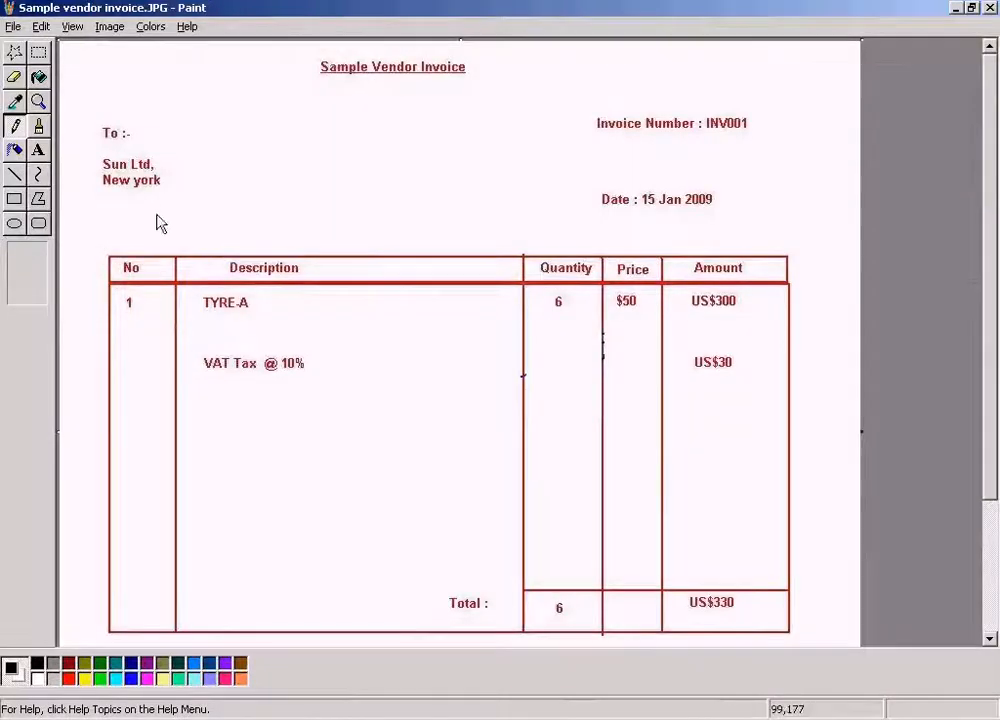
left_click(38, 150)
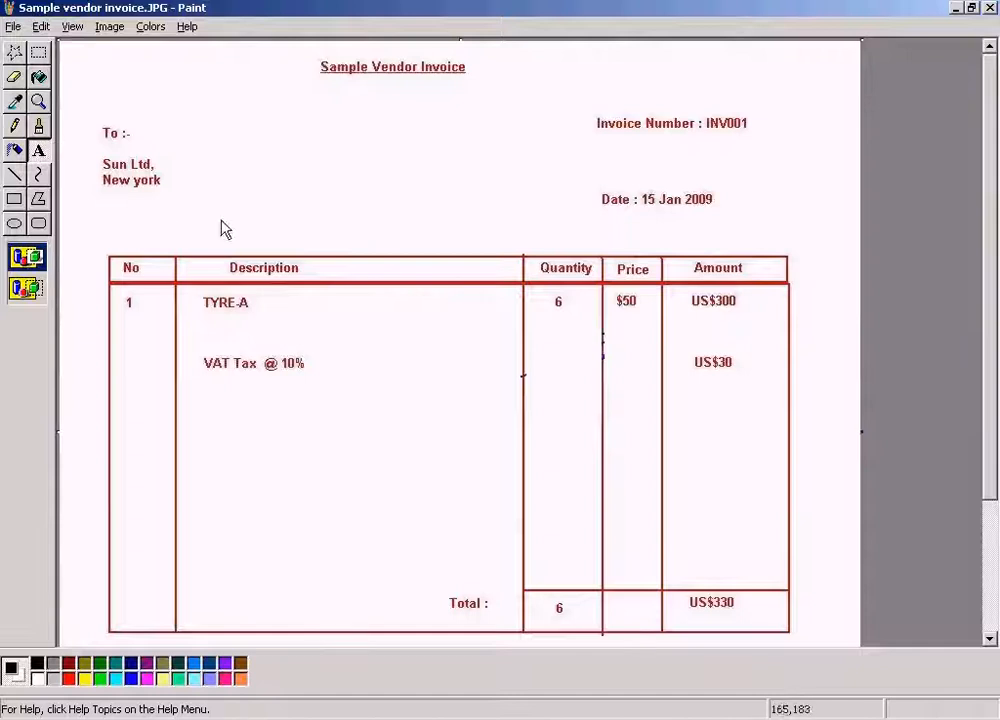
Switch to the SAP goods receipt session and start transaction MIRO for entering an incoming invoice.
left_click(366, 718)
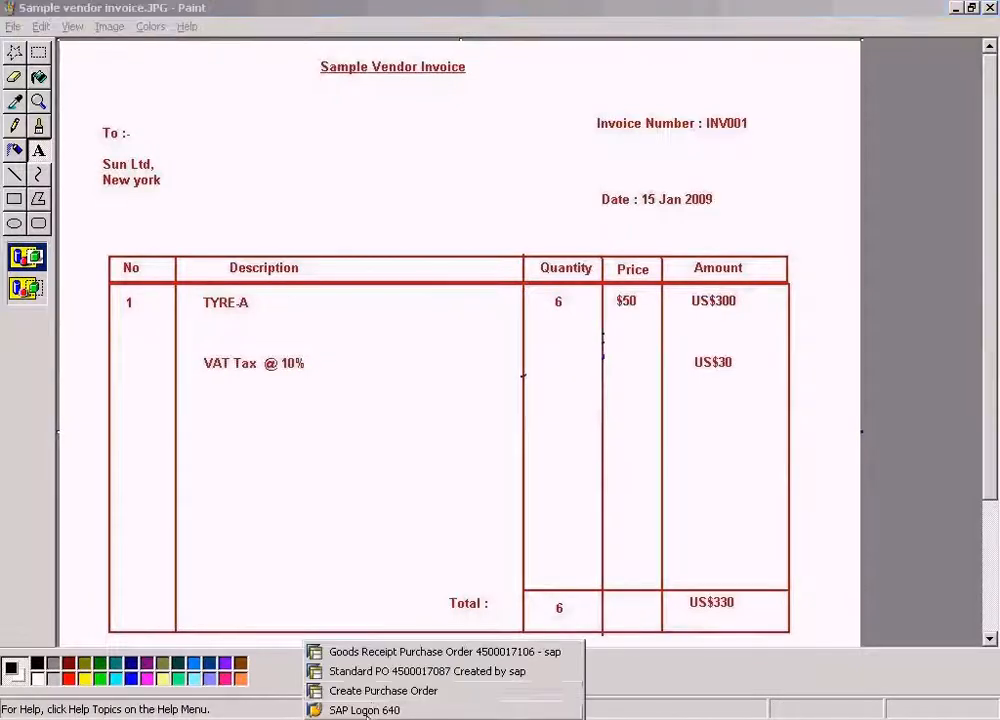
left_click(388, 651)
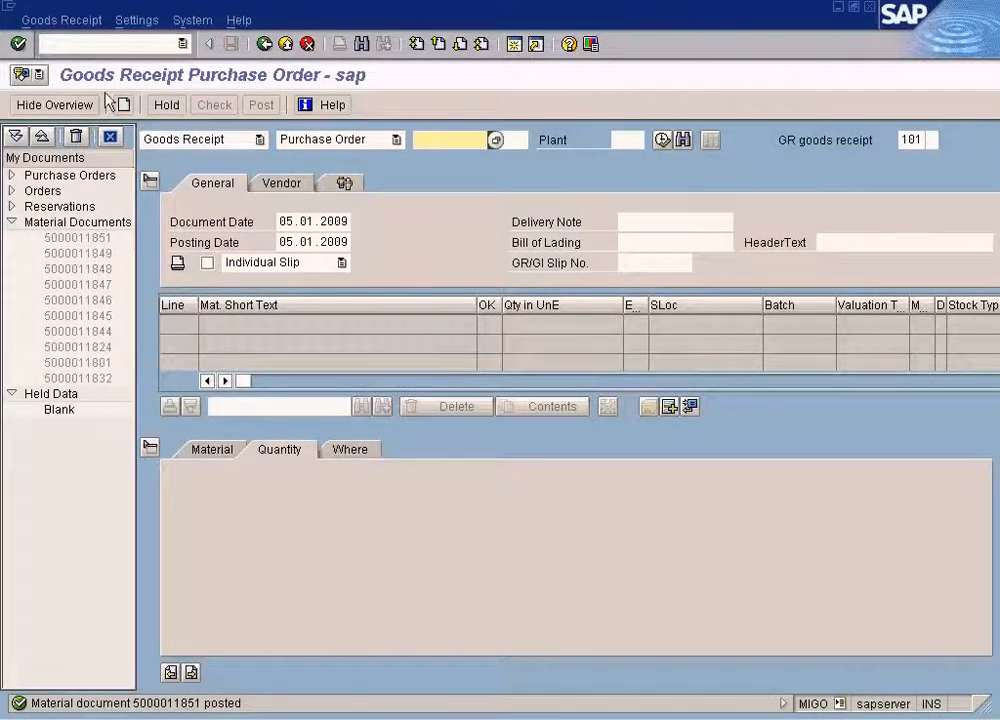
left_click(105, 48)
type("/nmiro")
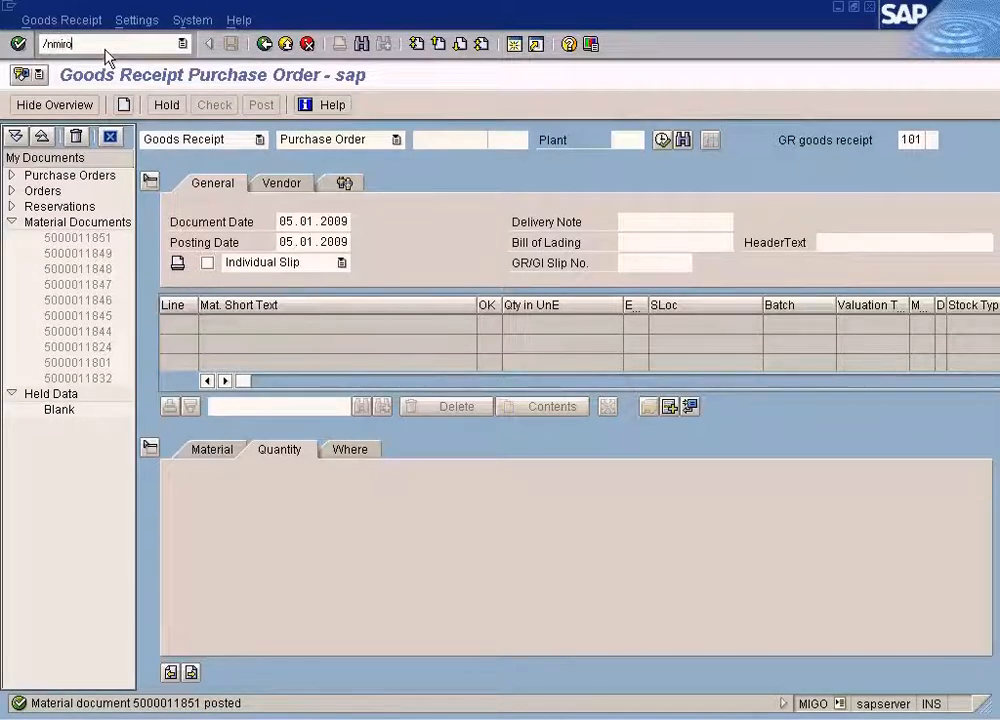
key("Return")
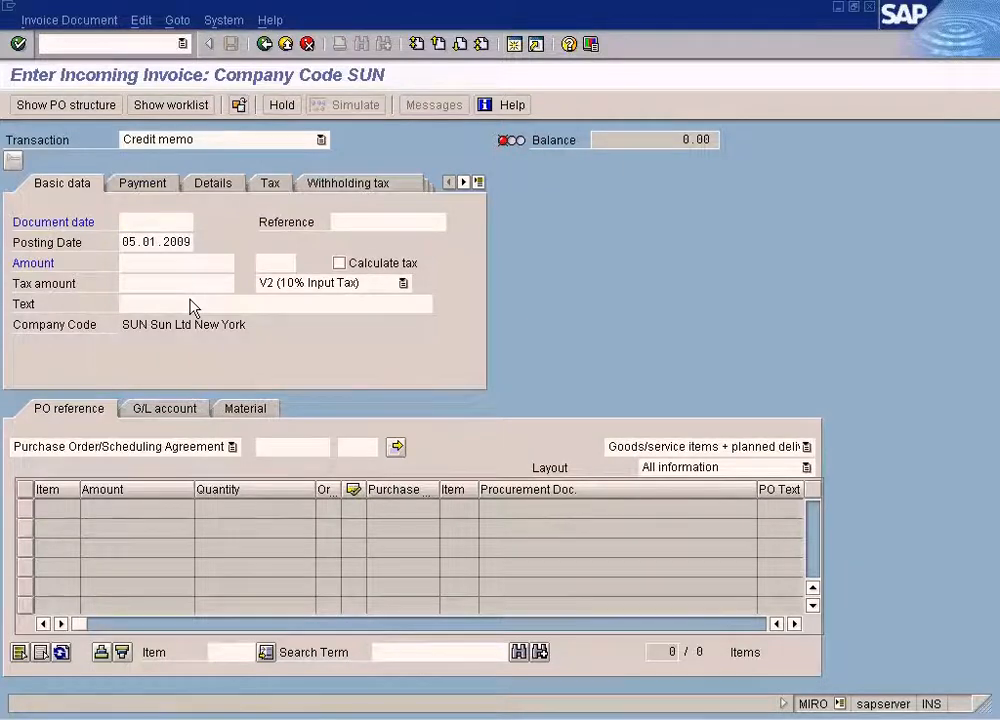
Set the document date to 05.01.2009 and load the newly created purchase order as the PO reference.
key("F4")
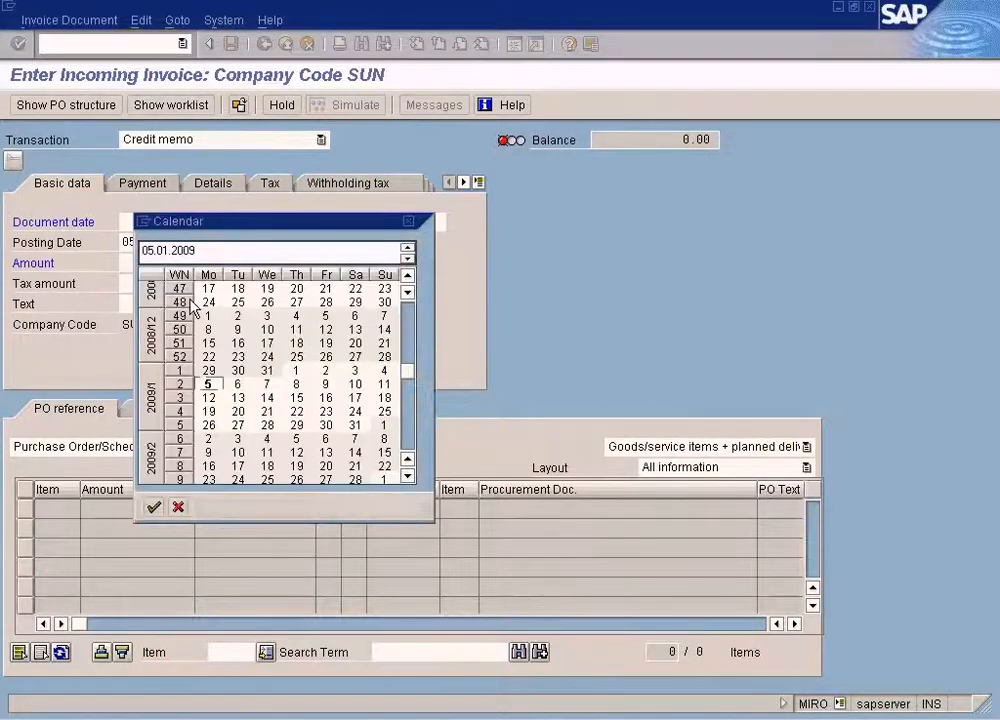
key("Return")
left_click(300, 447)
type("4500017106")
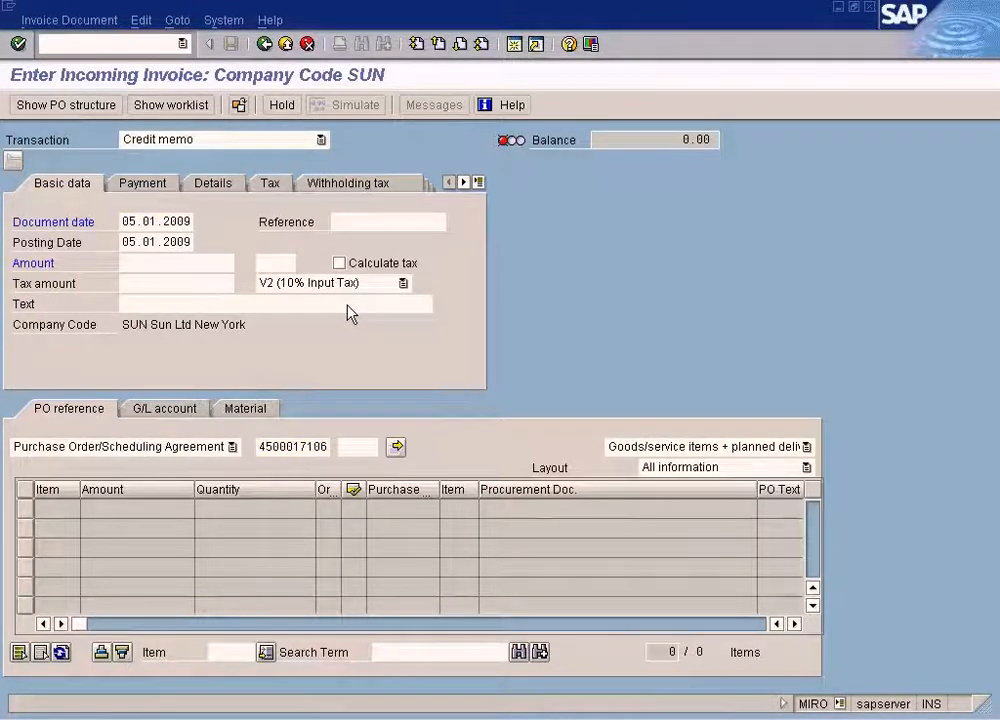
key("Return")
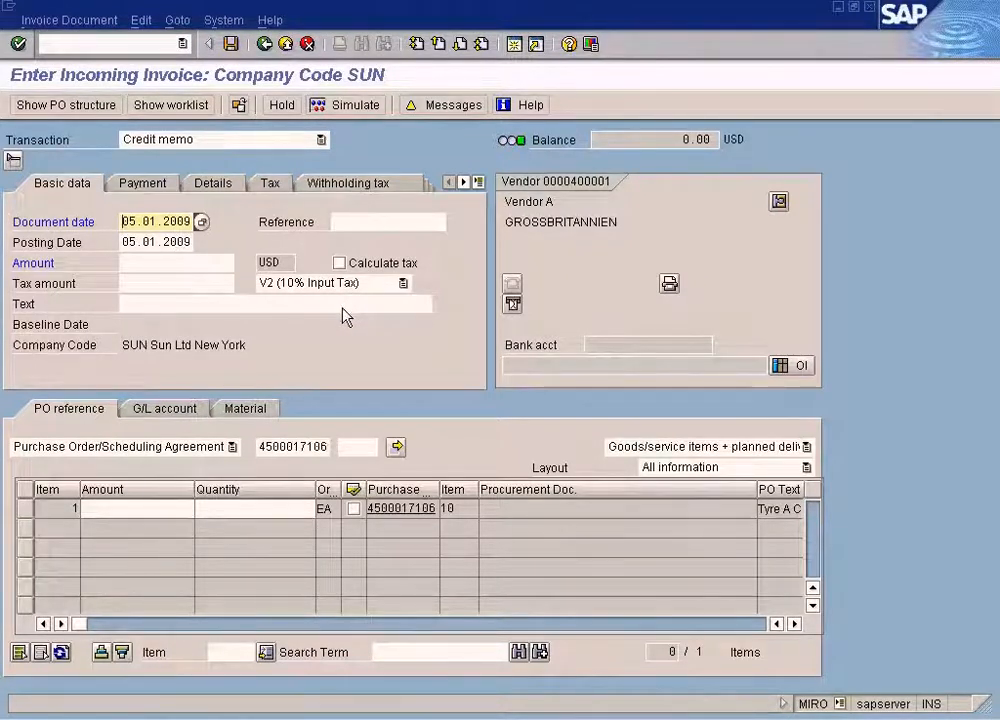
Set the payment baseline date to 05.01.2009 and confirm the purchase order reference.
left_click(316, 446)
key("Return")
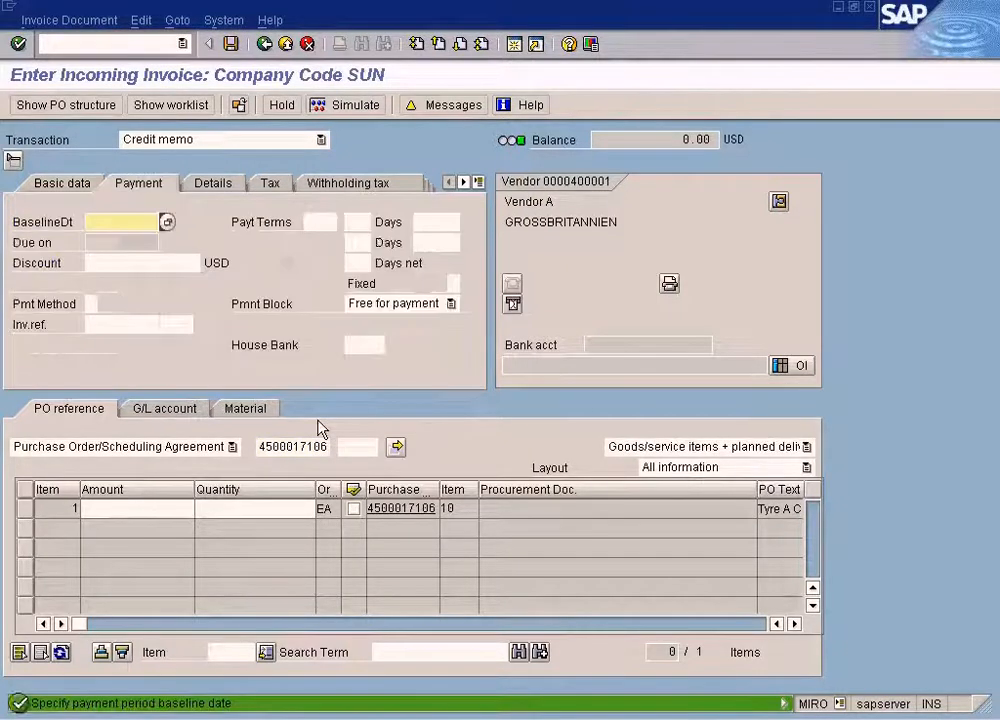
key("F4")
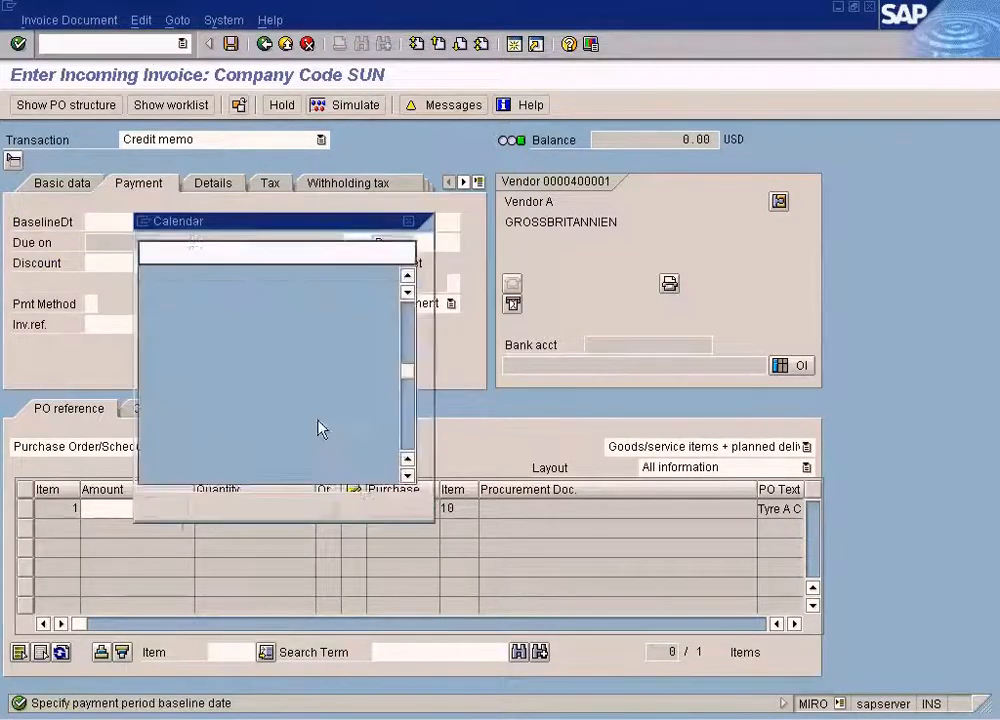
key("Return")
left_click(319, 446)
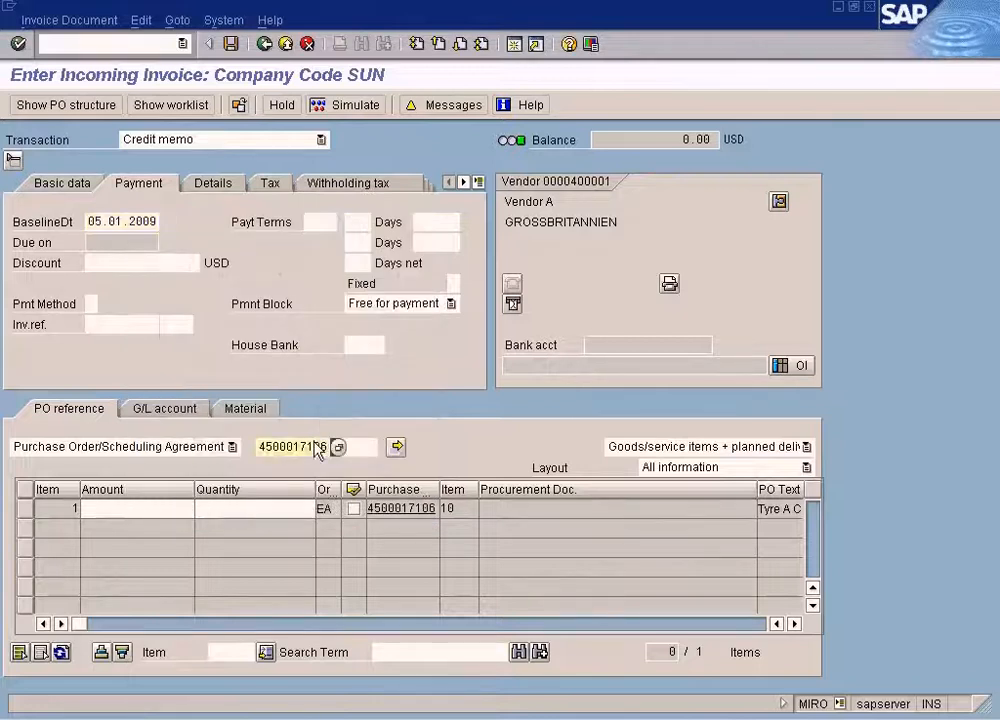
key("Return")
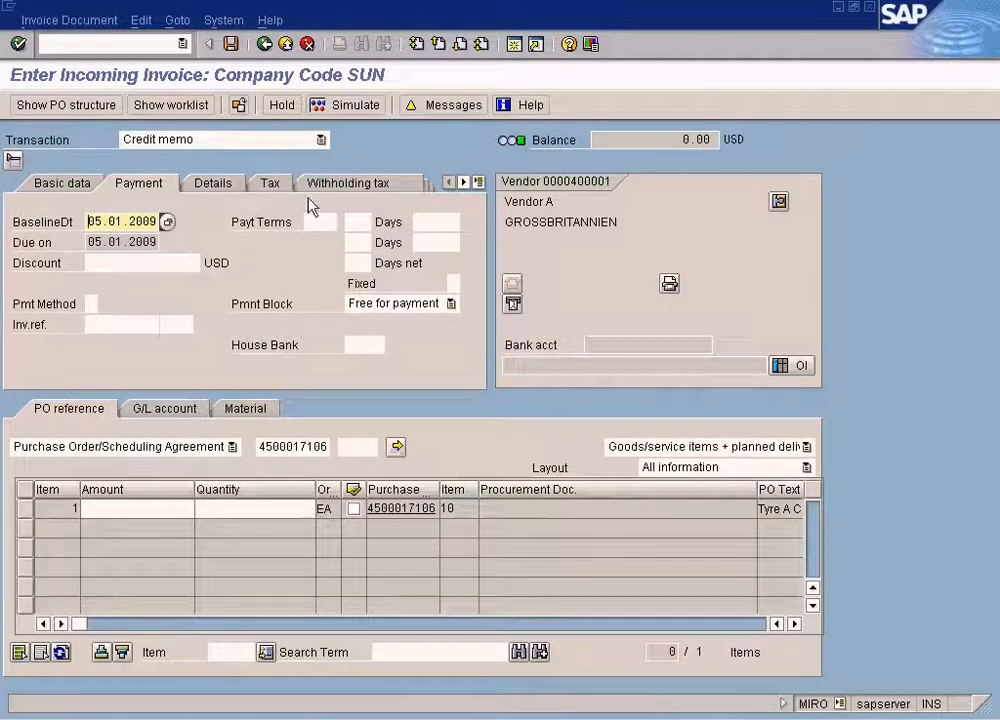
Exit the incoming credit memo entry without posting it and open the purchase order display in transaction ME23N.
key("F3")
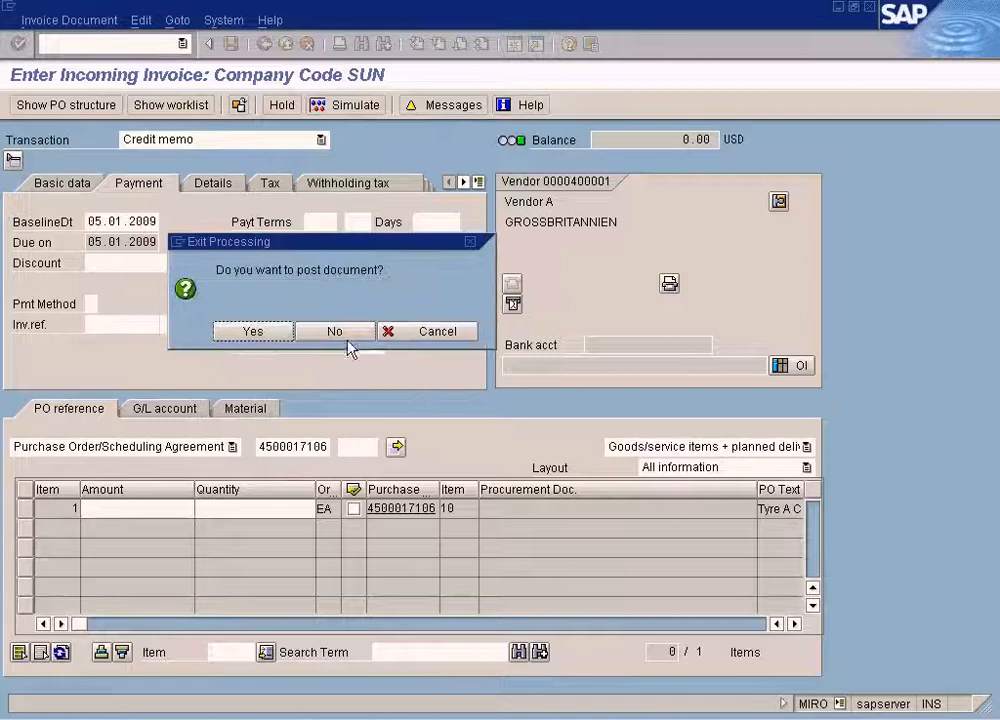
left_click(348, 337)
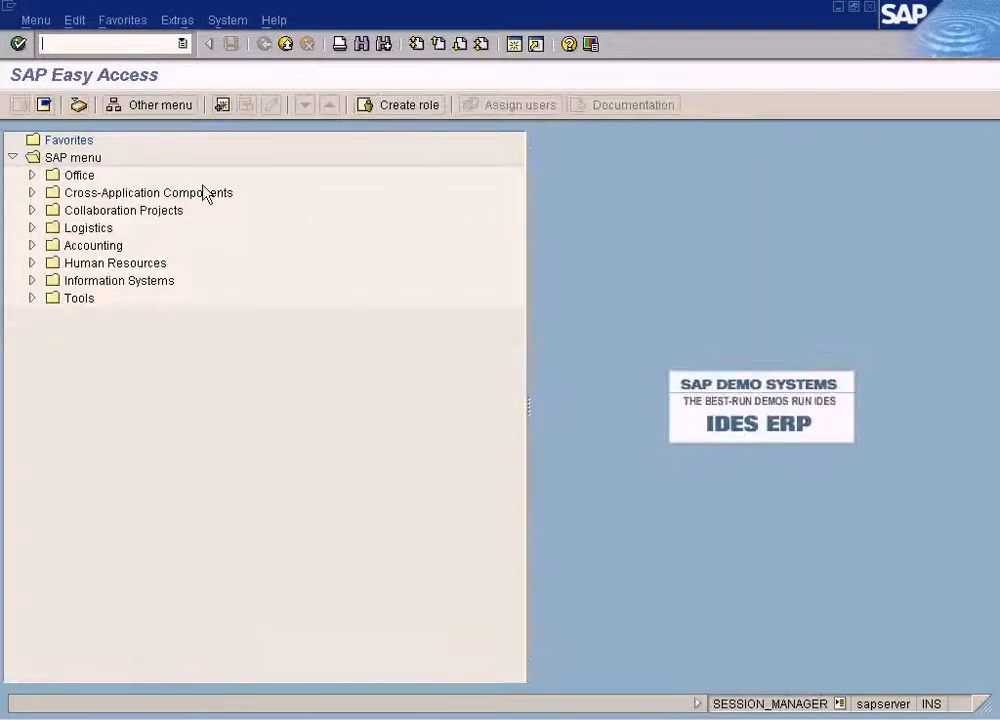
key("Return")
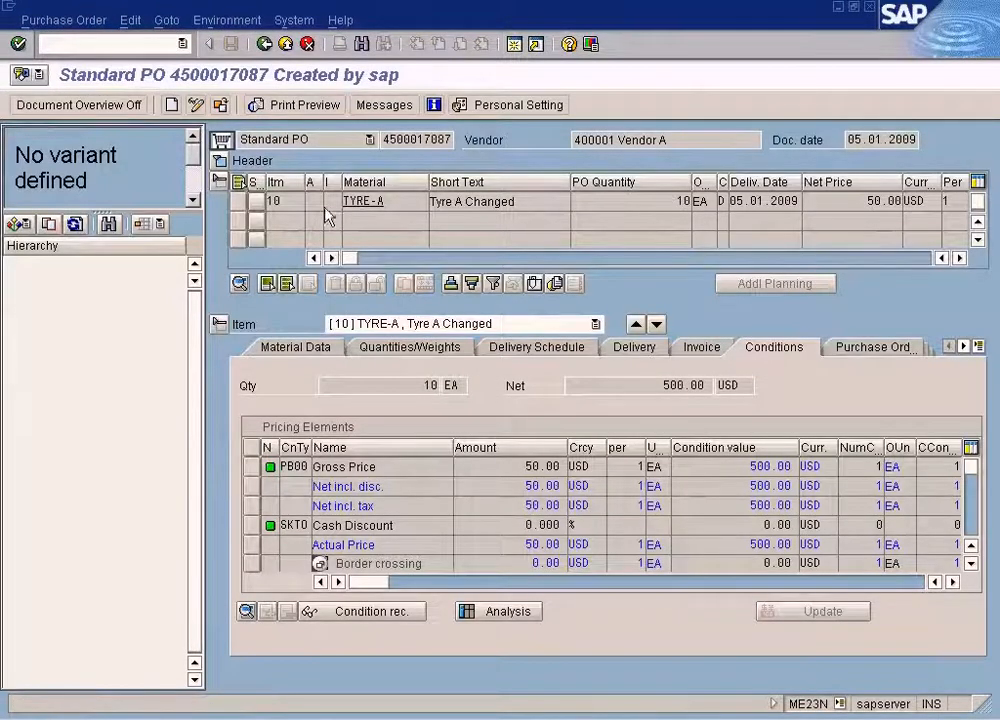
Display the newly created purchase order, show its purchase order history and select its order number.
left_click(220, 104)
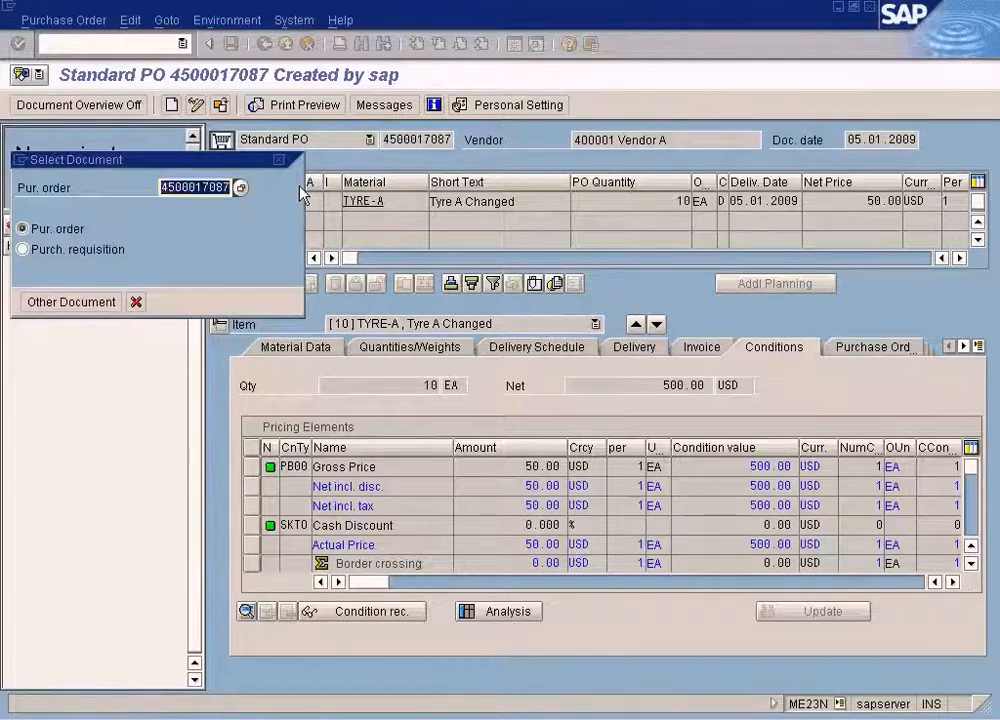
type("4500017106")
key("Return")
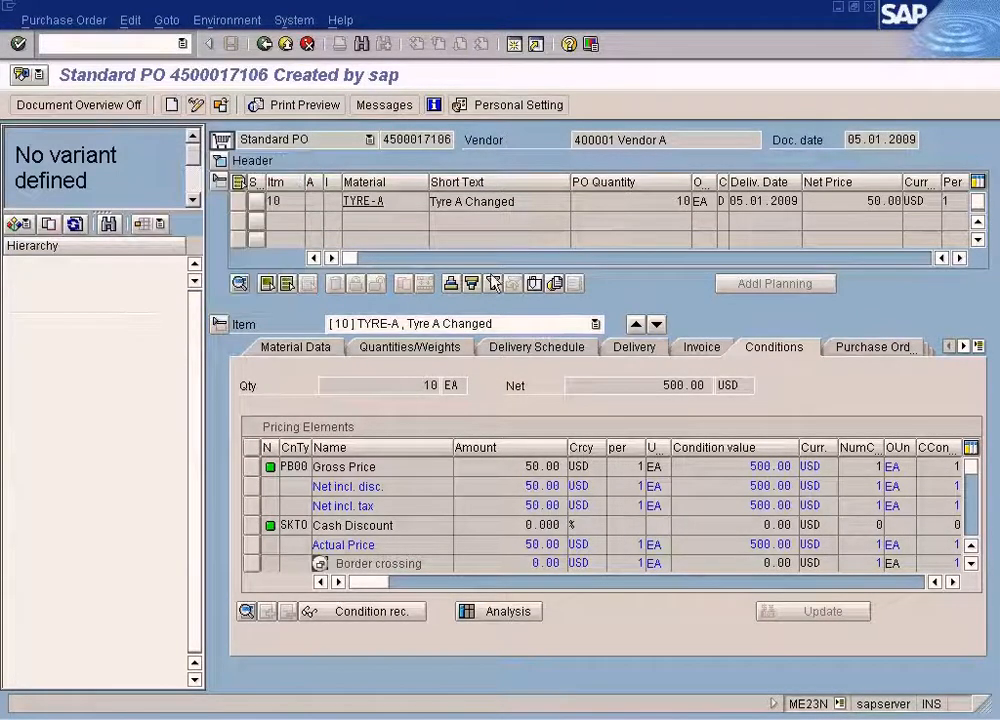
left_click(850, 350)
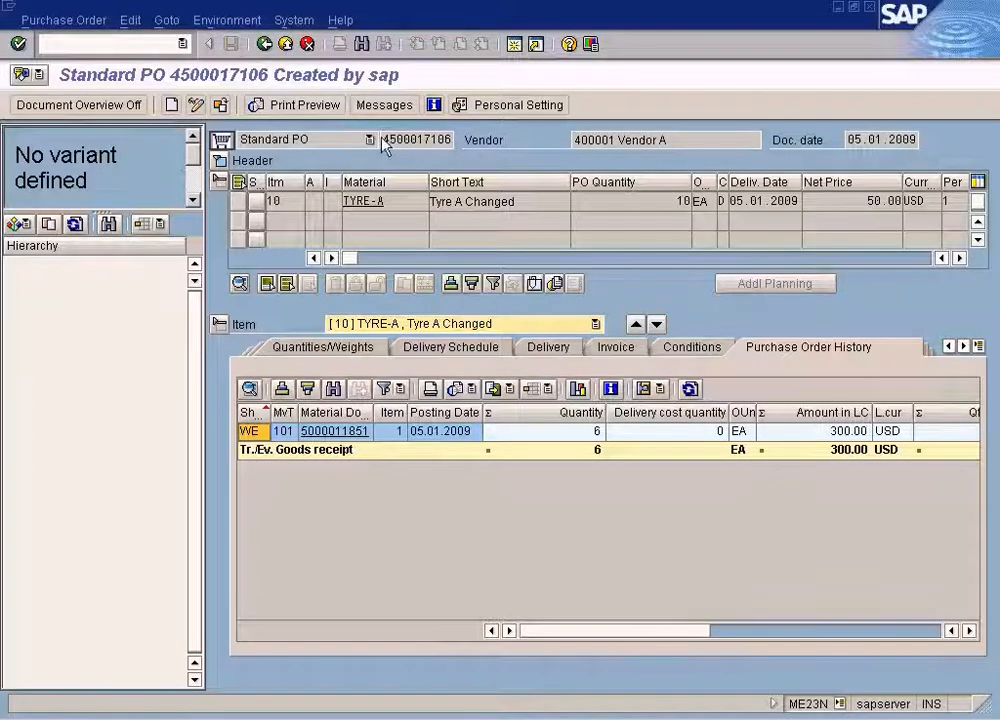
left_click_drag(382, 140, 513, 145)
Switch to the Create Purchase Order session and start transaction MIRO there.
key("alt+Tab")
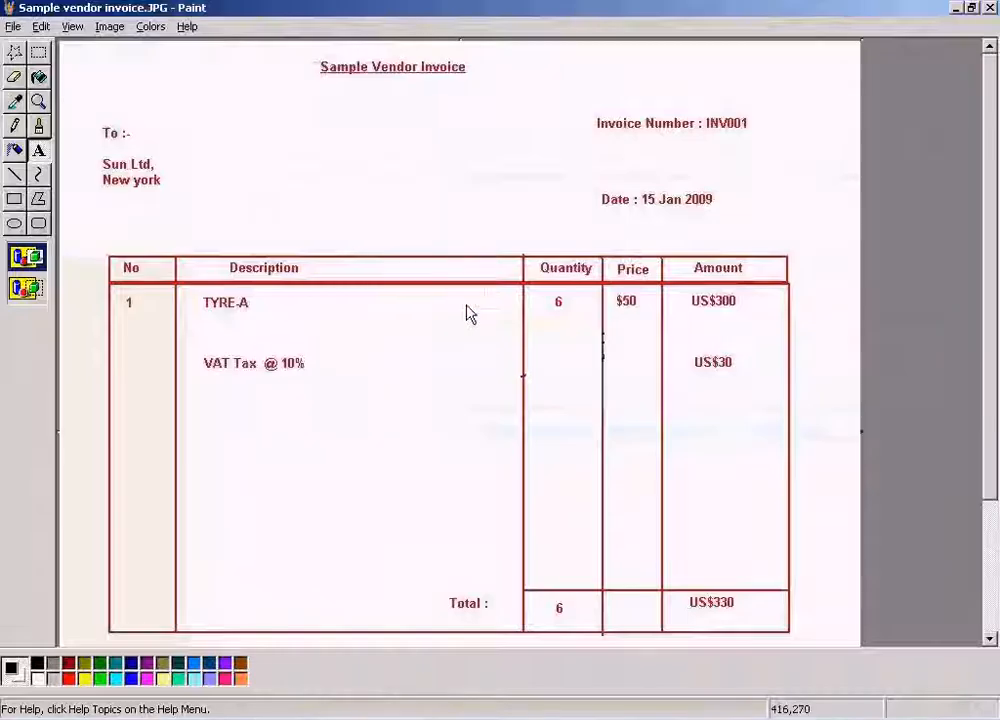
left_click(375, 719)
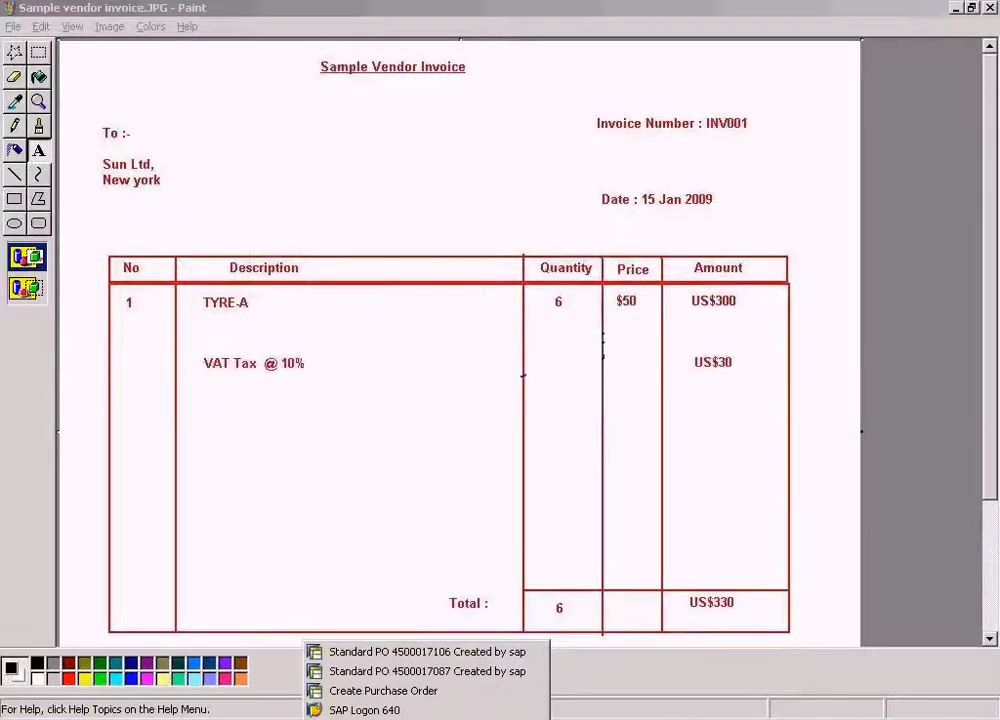
left_click(386, 690)
left_click(134, 47)
type("/nmiro")
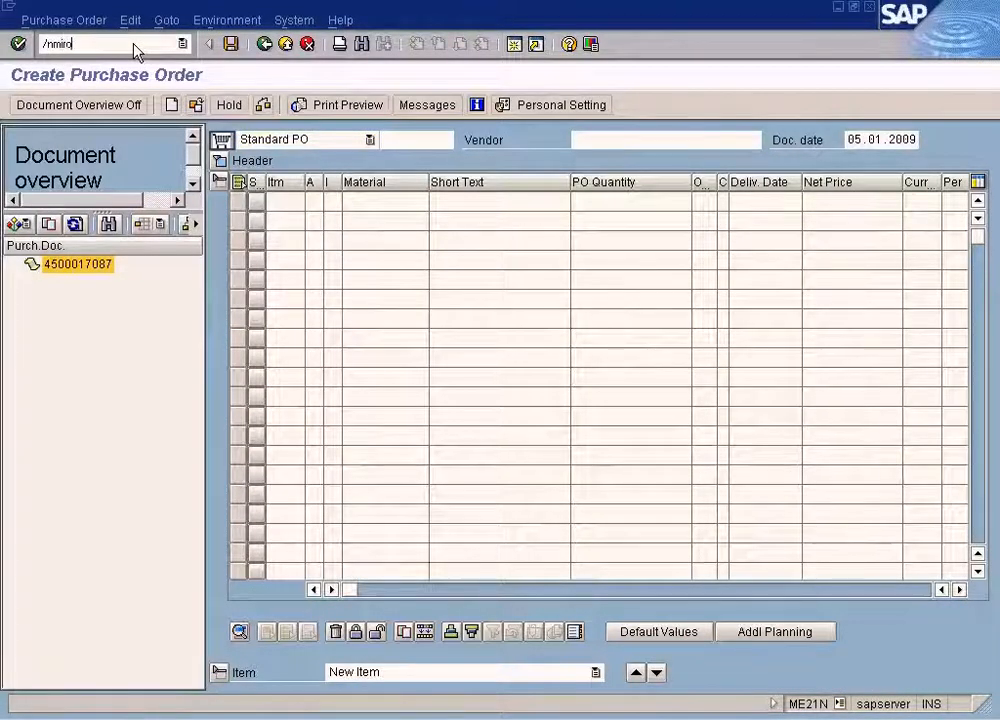
key("Return")
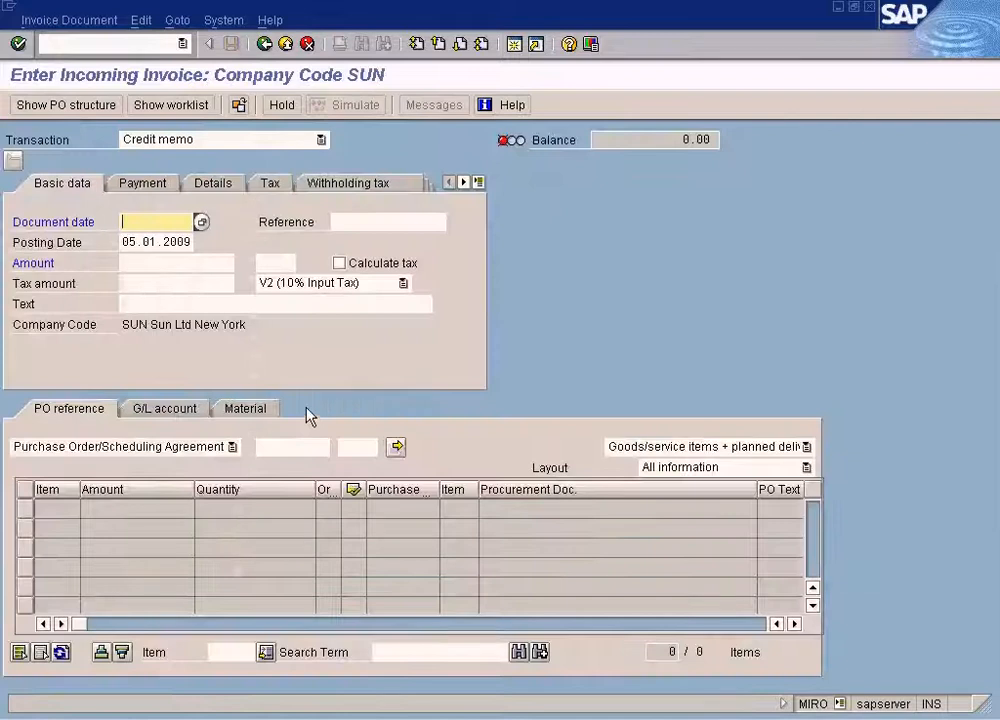
Set the document date to 05.01.2009 and load the newly created purchase order as the PO reference.
key("F4")
key("Return")
left_click(290, 446)
type("4500017106")
key("Return")
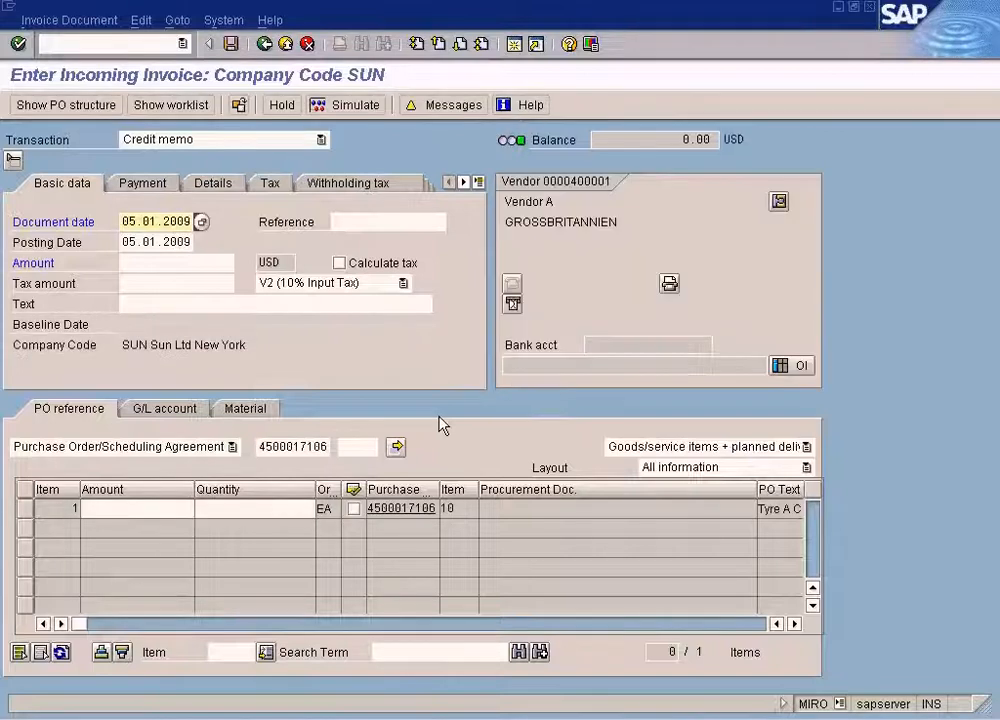
Set the transaction type of the incoming document to Invoice.
left_click(280, 146)
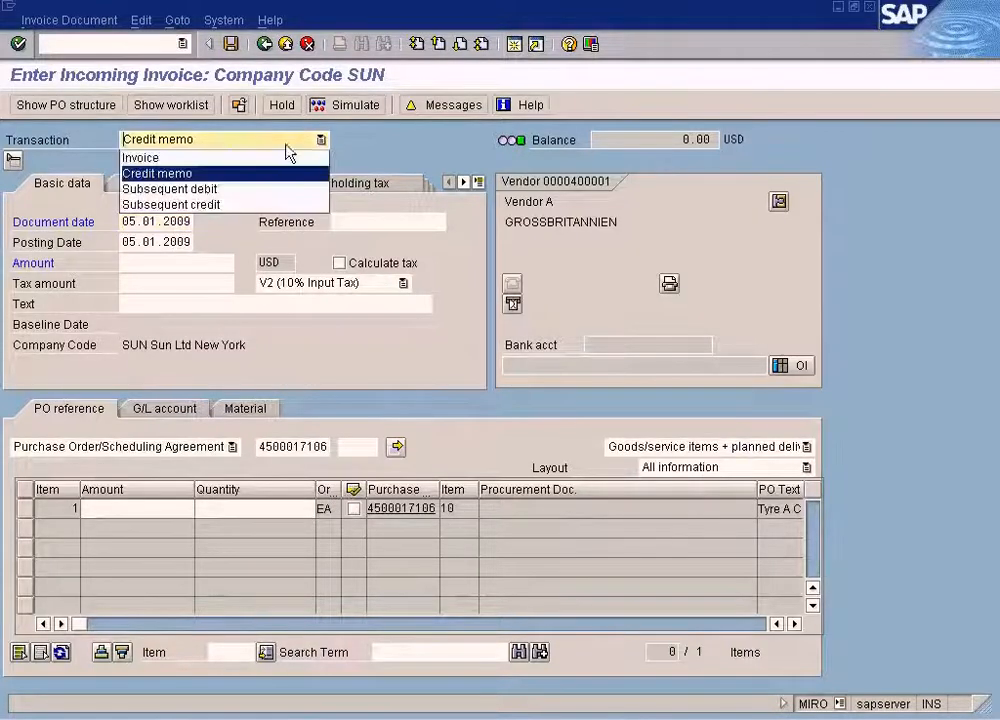
left_click(265, 157)
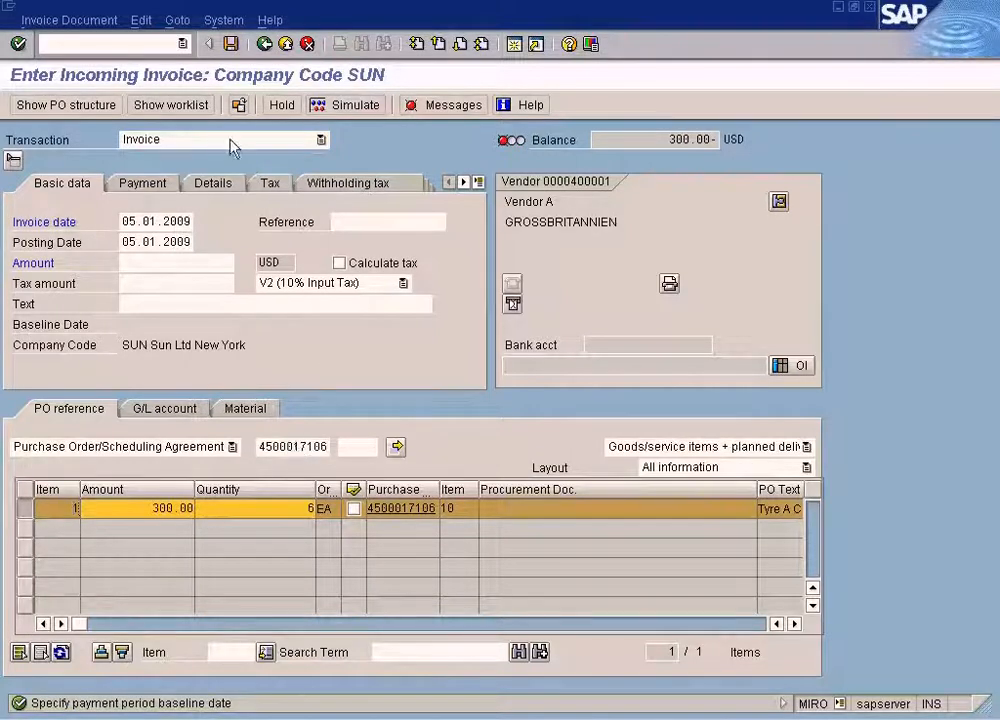
left_click(272, 447)
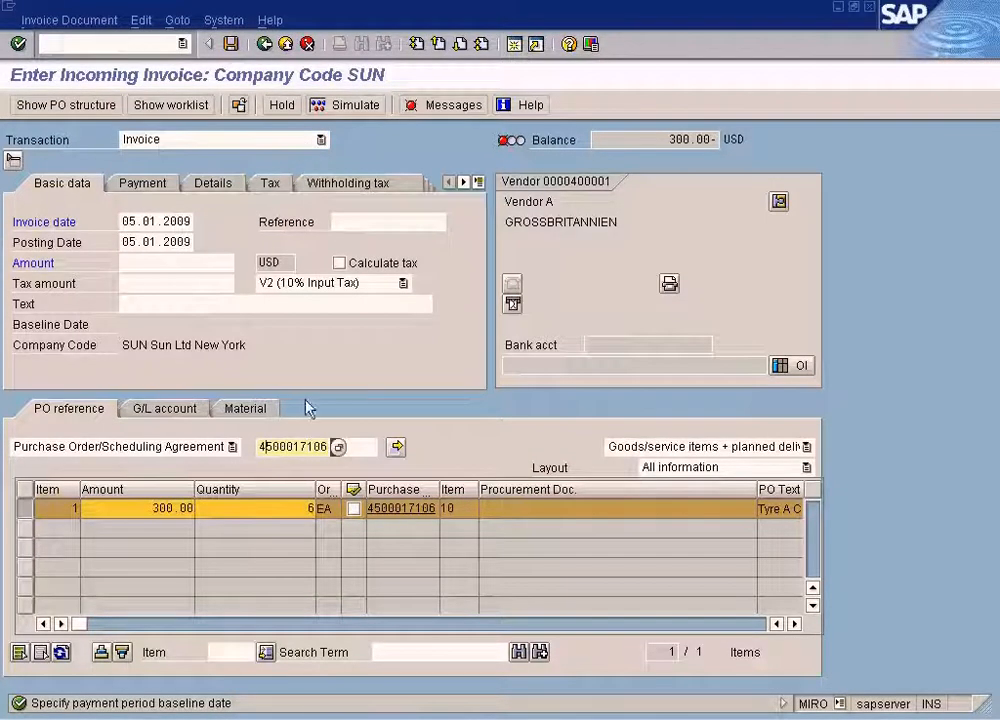
left_click(301, 447)
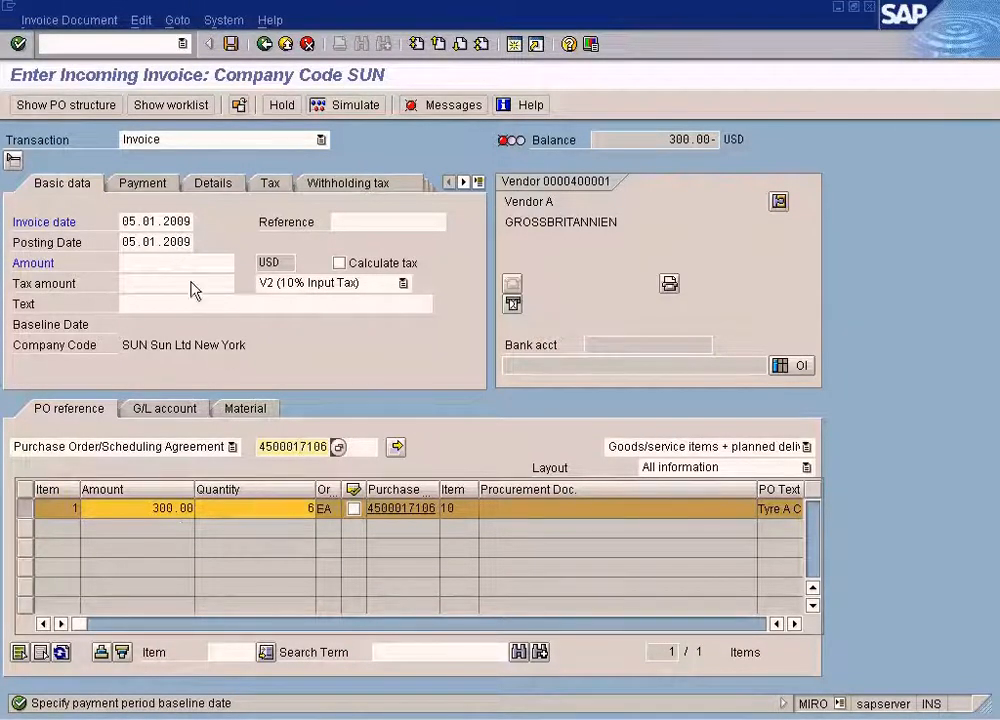
Enable automatic tax calculation and set the payment baseline date to 05.01.2009.
left_click(339, 263)
key("Return")
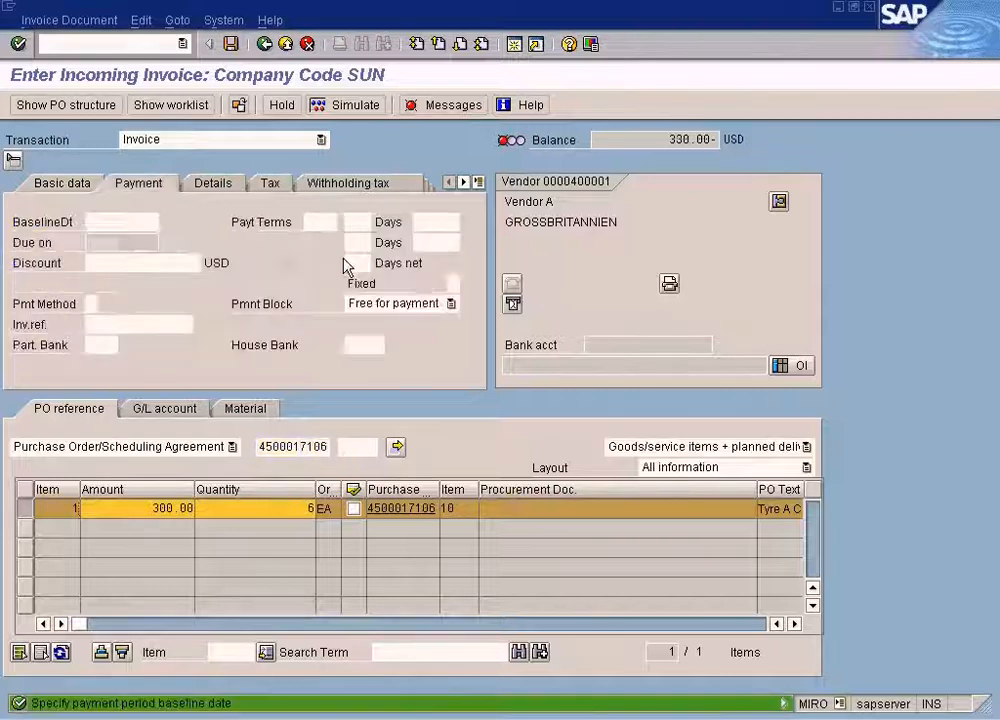
left_click(135, 228)
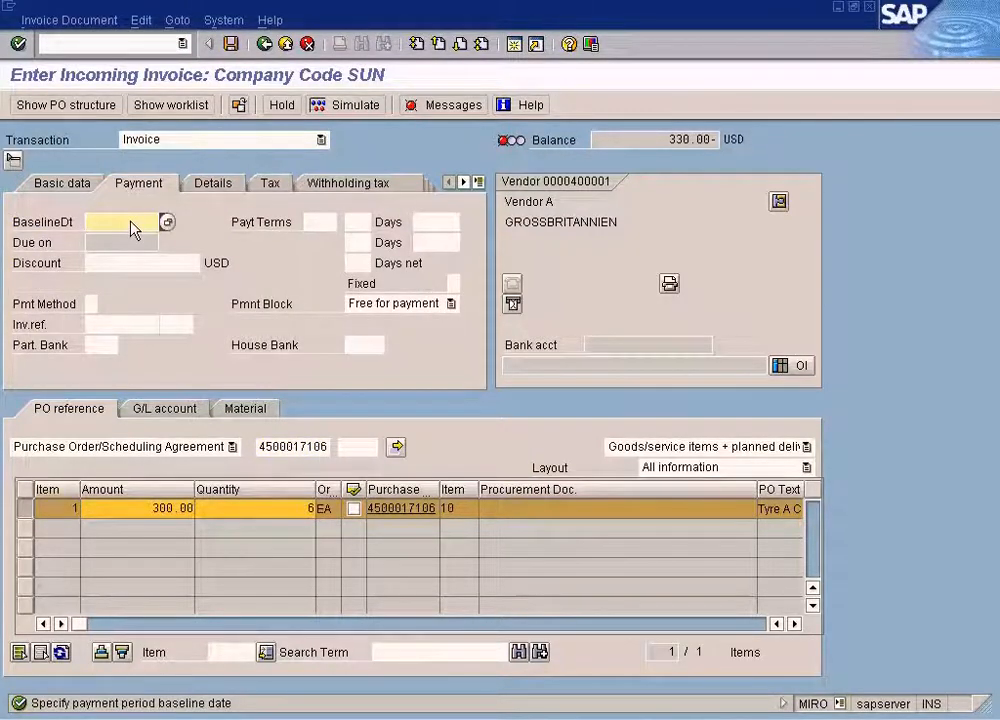
key("F4")
key("Return")
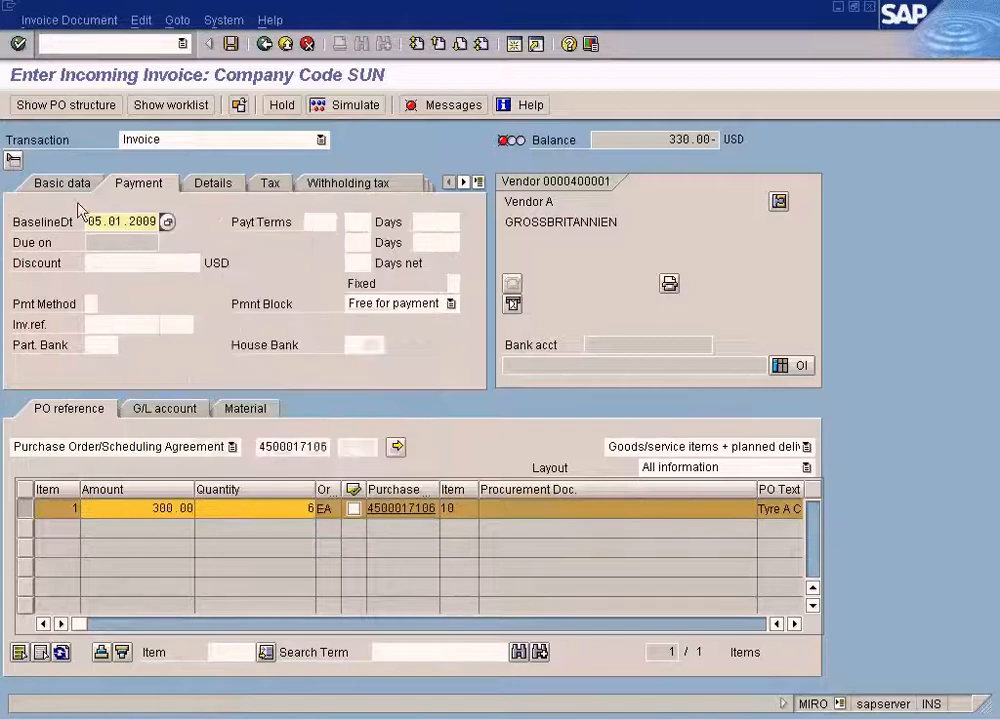
Enter 330 as the invoice amount in the basic data.
left_click(51, 183)
left_click(192, 263)
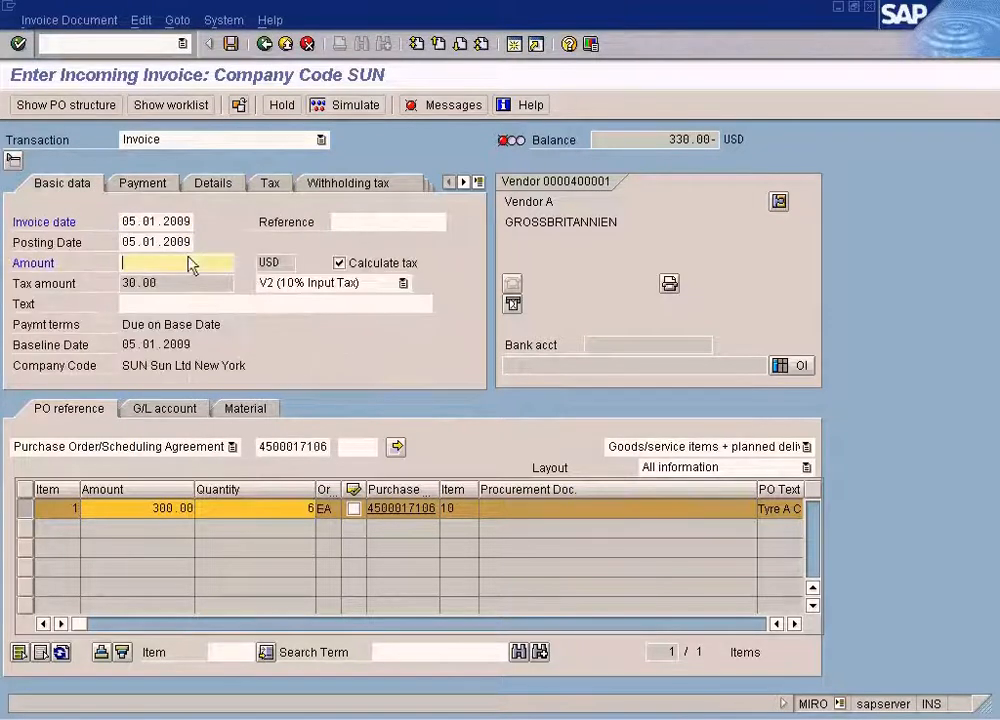
type("330")
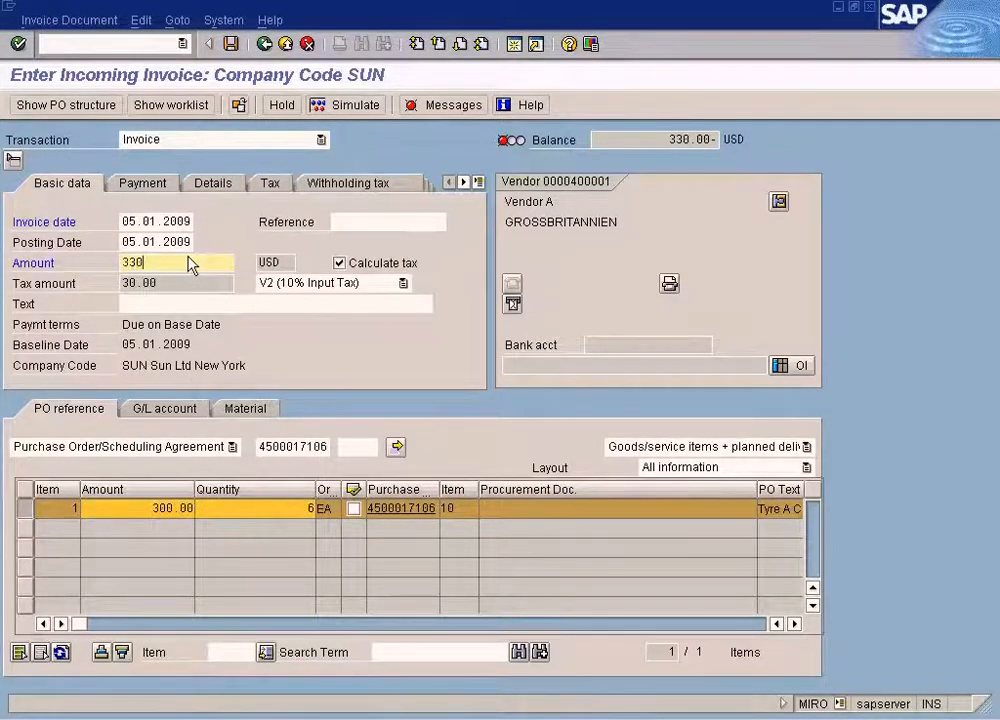
Switch to the sample vendor invoice in Paint and check its quantity, price, tax and total amounts.
key("alt+Tab")
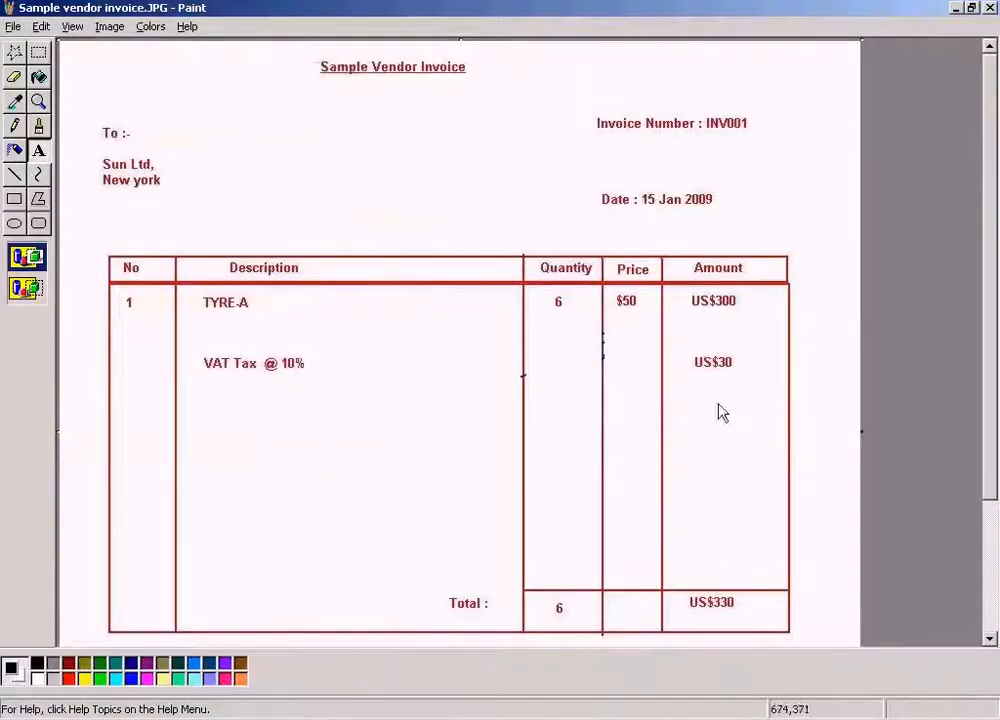
left_click_drag(596, 260, 815, 584)
left_click(830, 588)
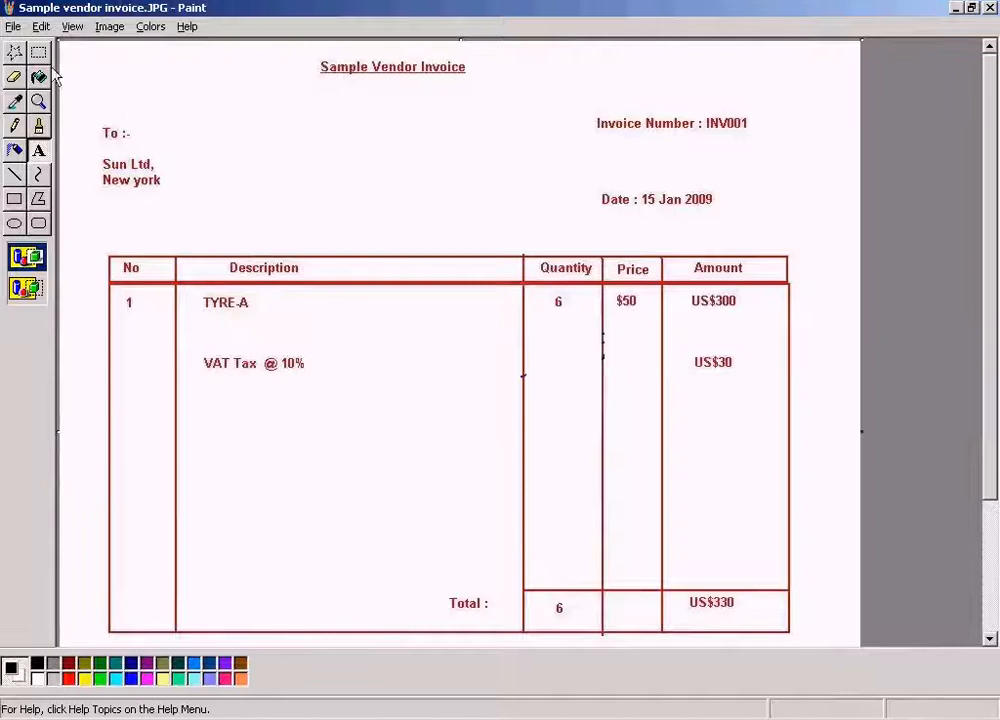
Return to the SAP invoice entry, simulate the document and post it.
key("alt+Tab")
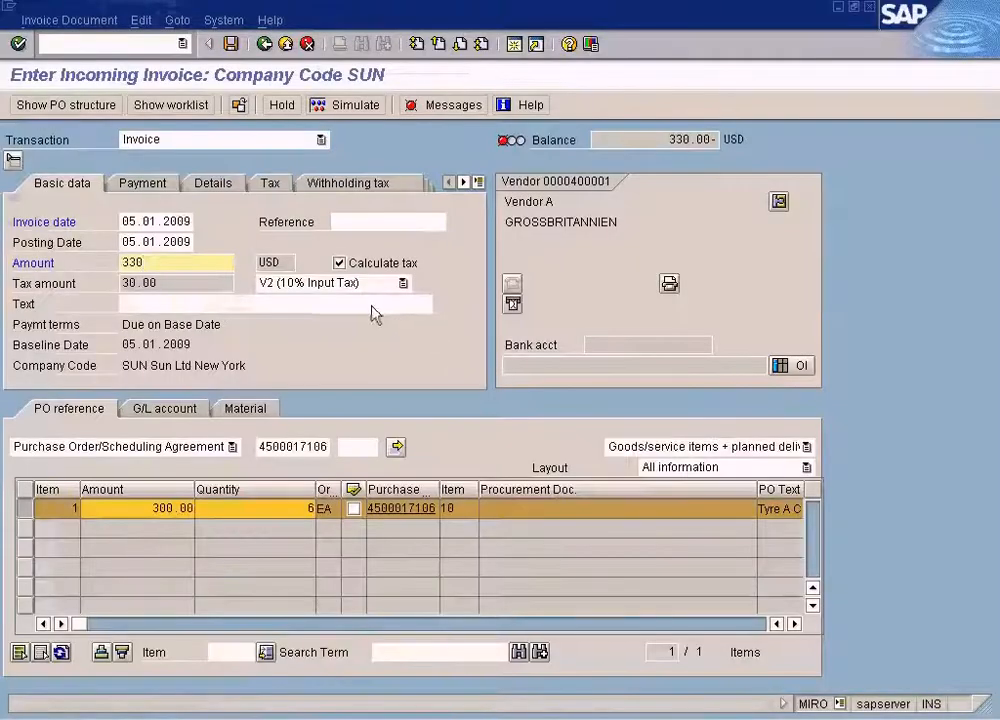
left_click(355, 108)
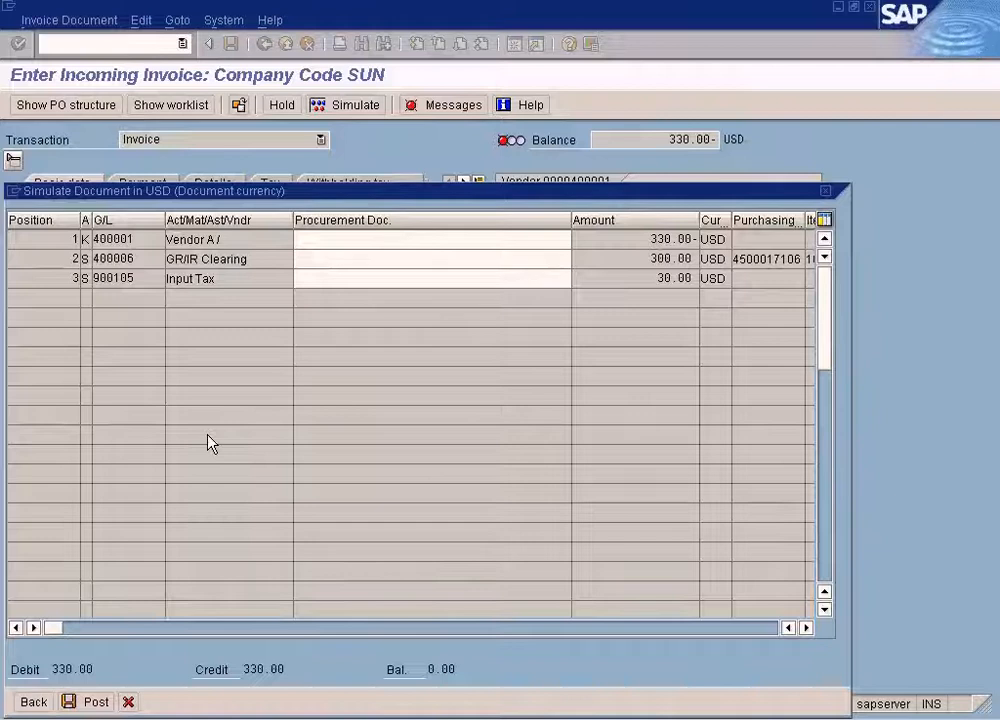
key("ctrl+s")
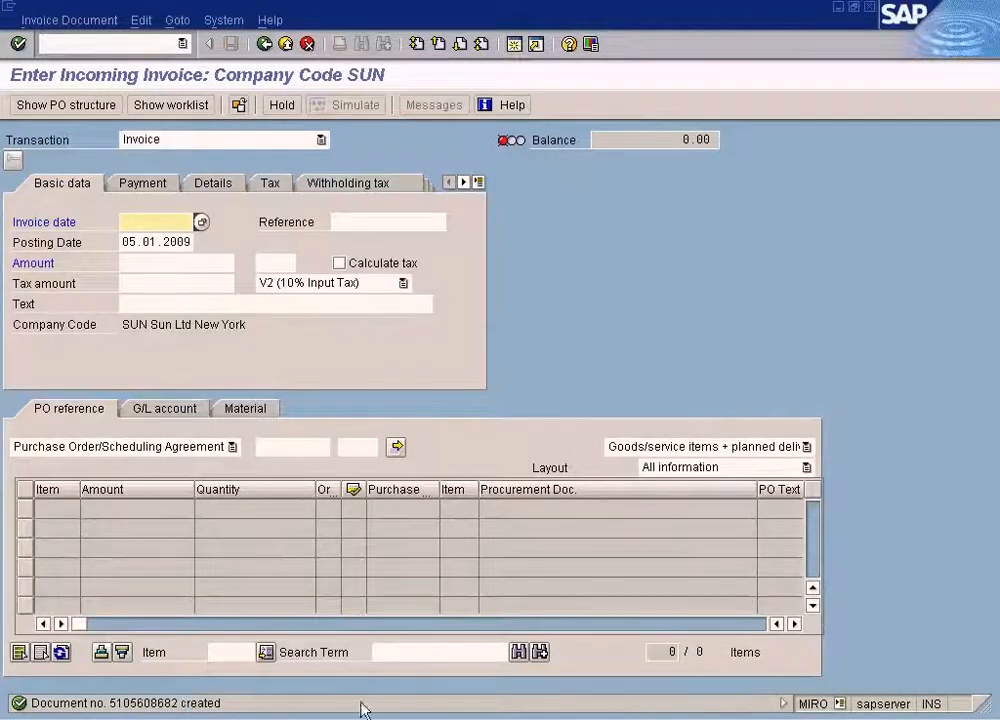
key("alt+Tab")
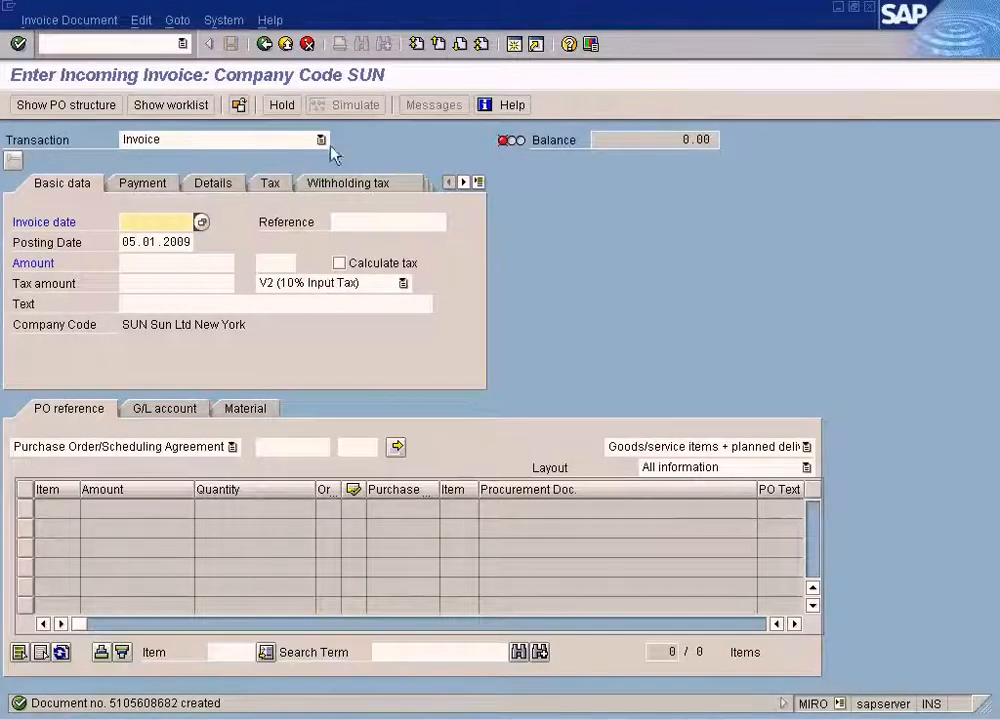
left_click(321, 140)
left_click(240, 156)
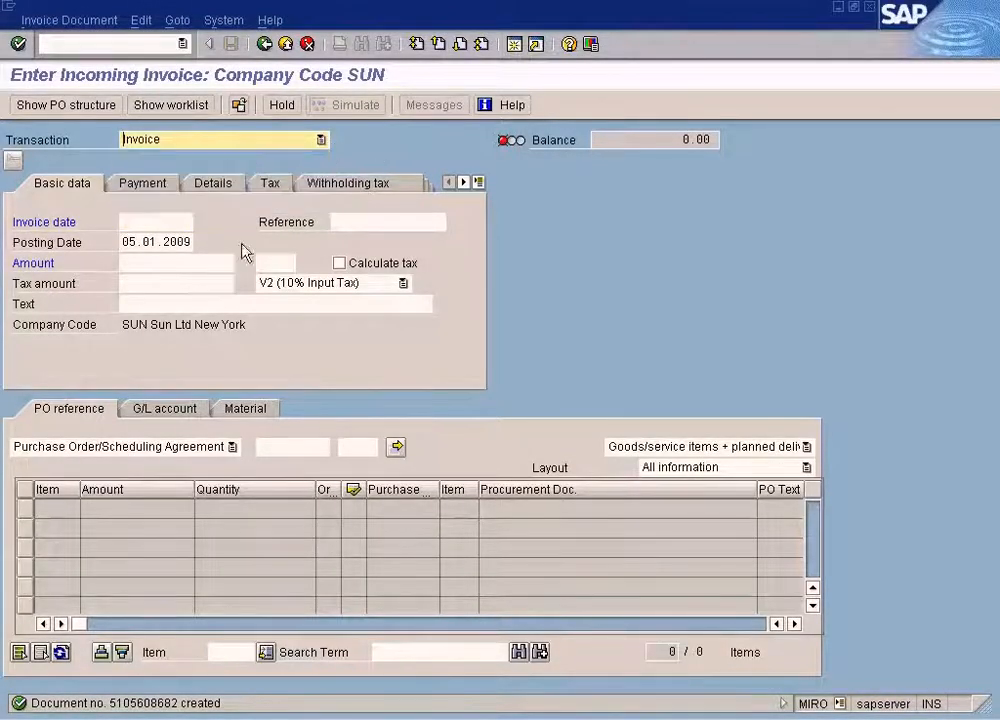
left_click(165, 226)
Examine the TYRE-A line amount on the sample vendor invoice in Paint against the blank MIRO entry in SAP.
key("alt+Tab")
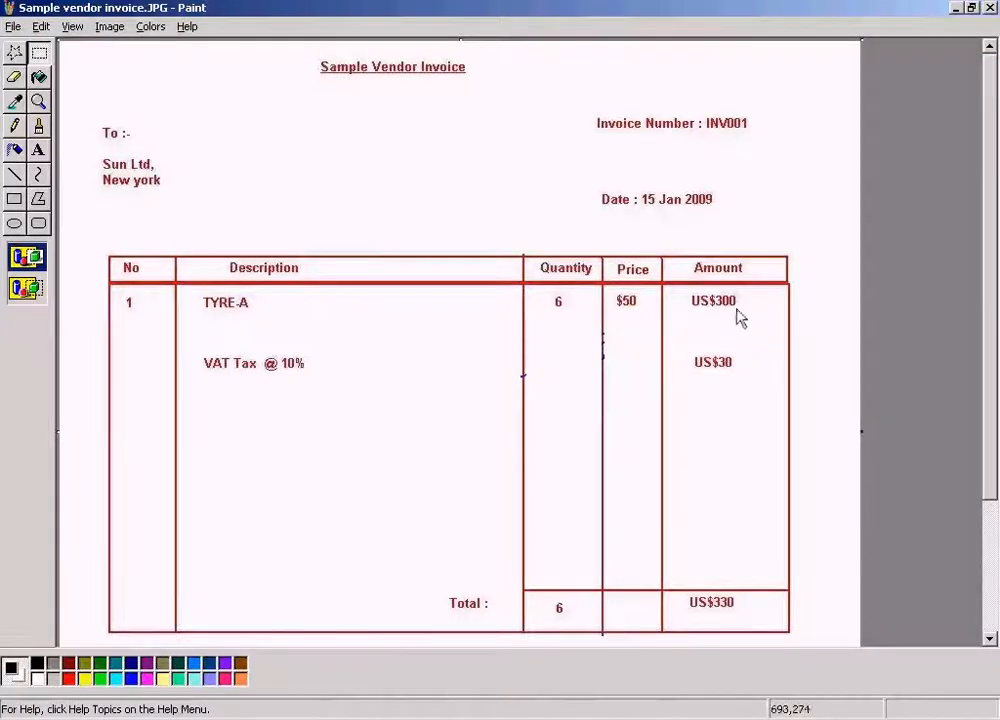
left_click_drag(682, 289, 756, 319)
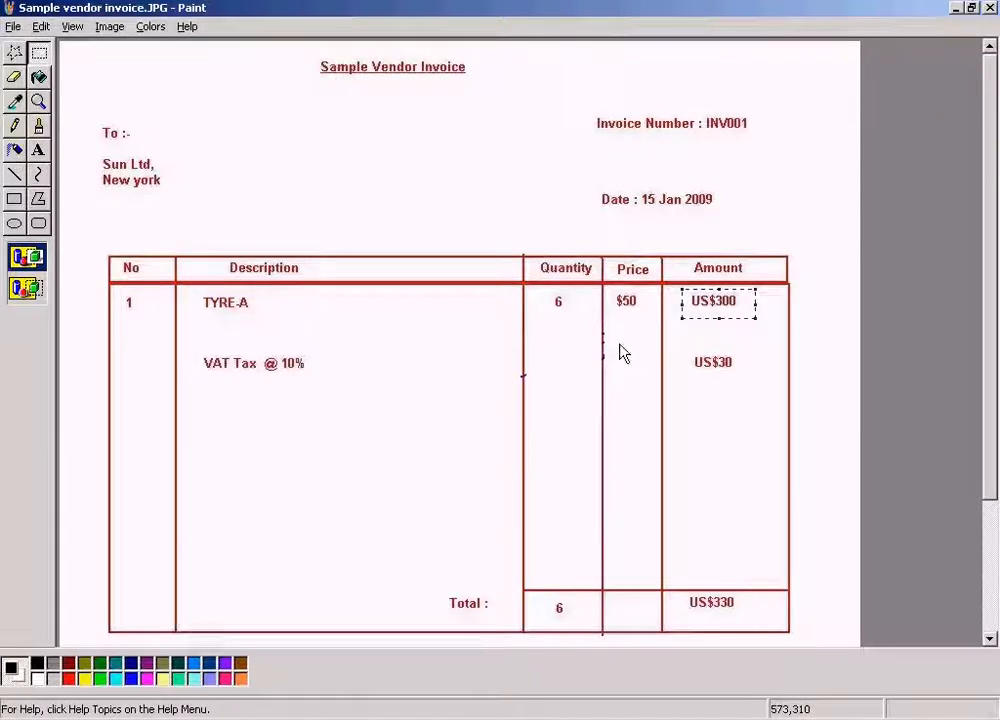
key("alt+Tab")
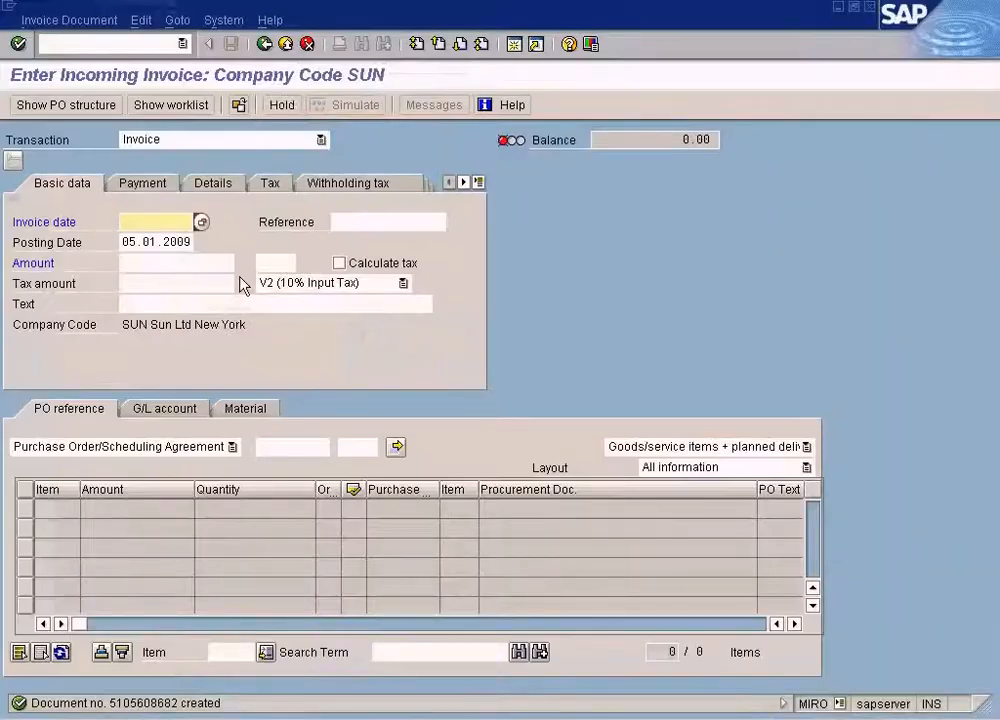
key("alt+Tab")
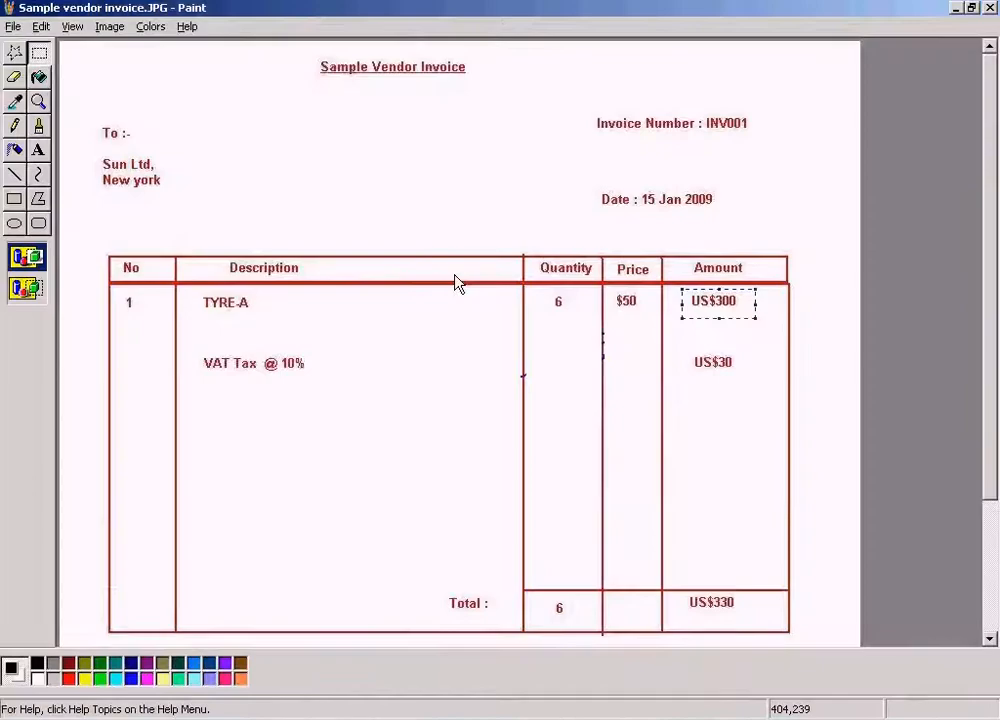
key("alt+Tab")
key("alt+Tab")
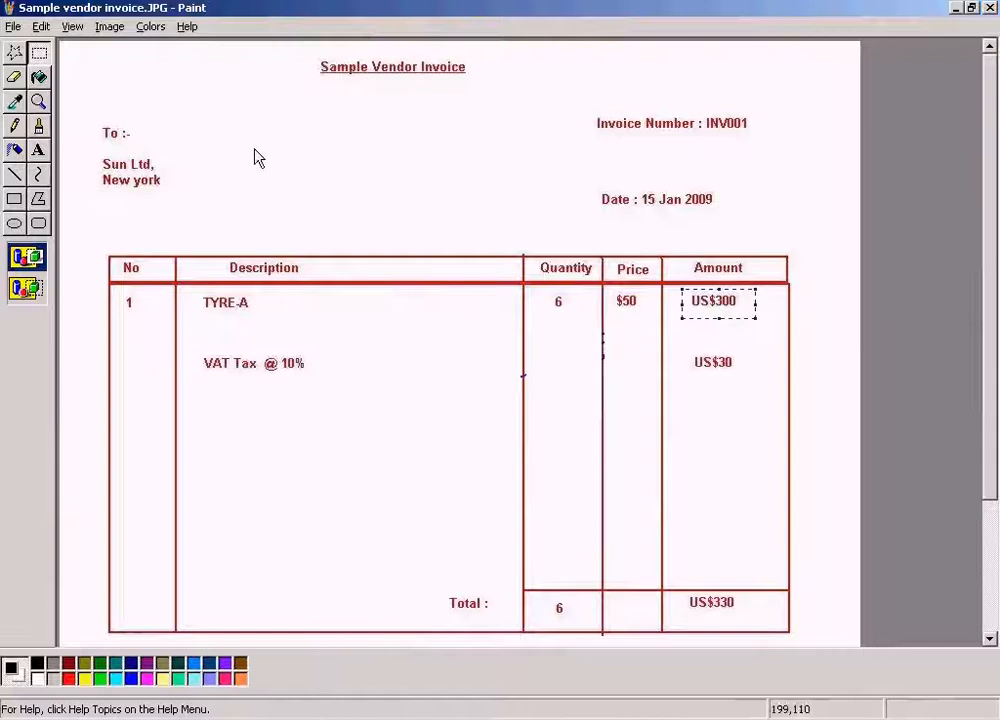
Save a copy of the sample vendor invoice as "Sample vendor invoice - Debit Note" in My Documents.
left_click(14, 26)
left_click(58, 96)
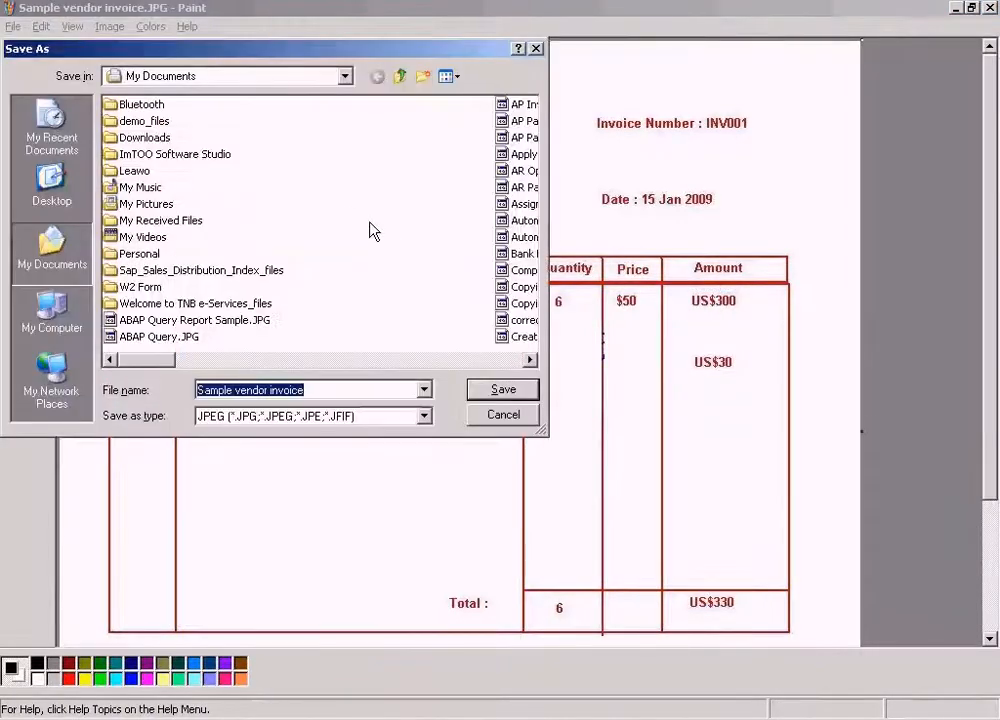
left_click(343, 381)
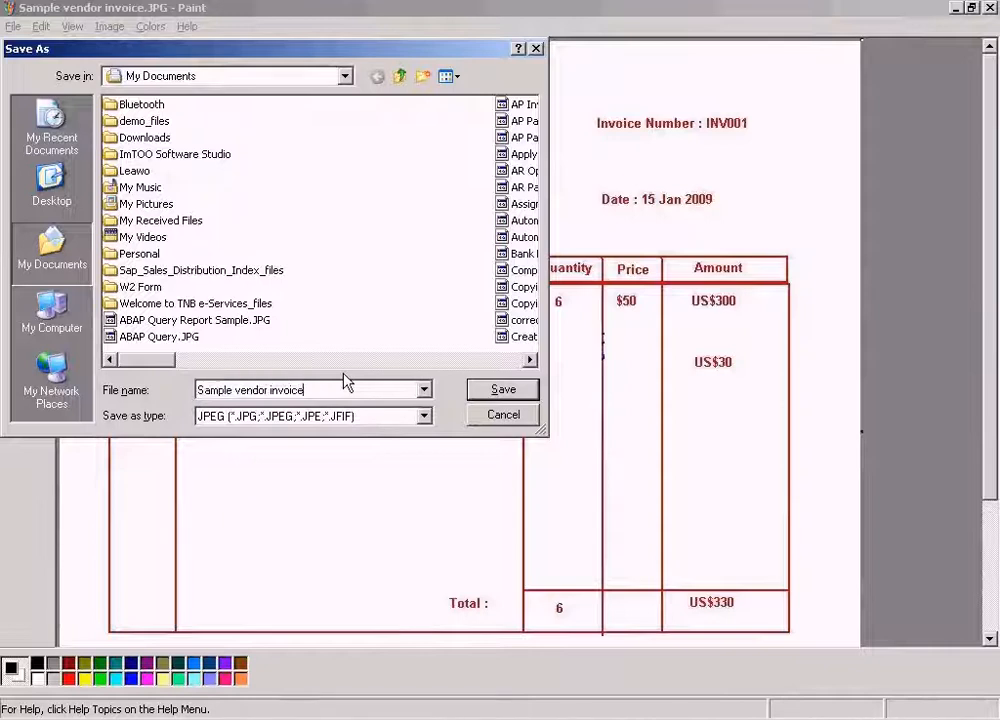
type("- Deb")
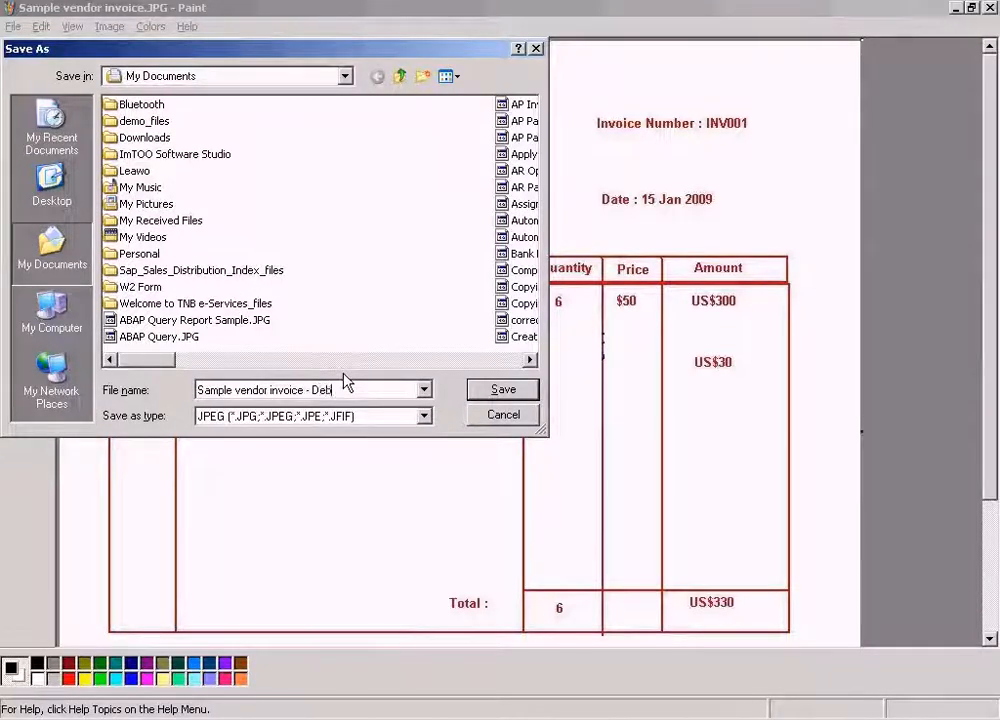
type("it Note")
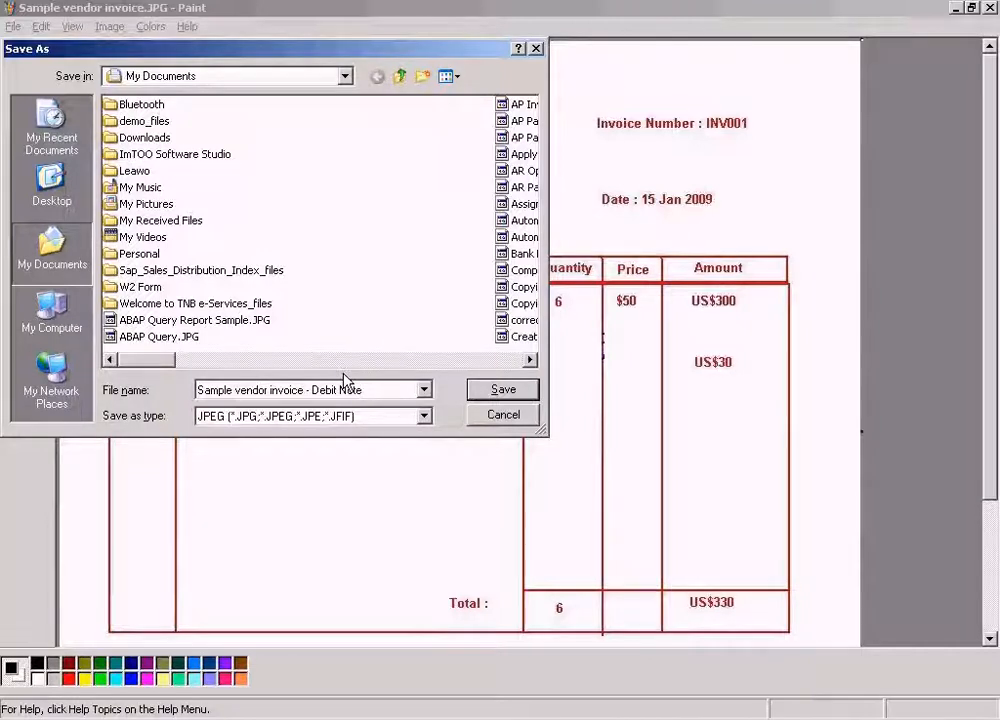
key("Return")
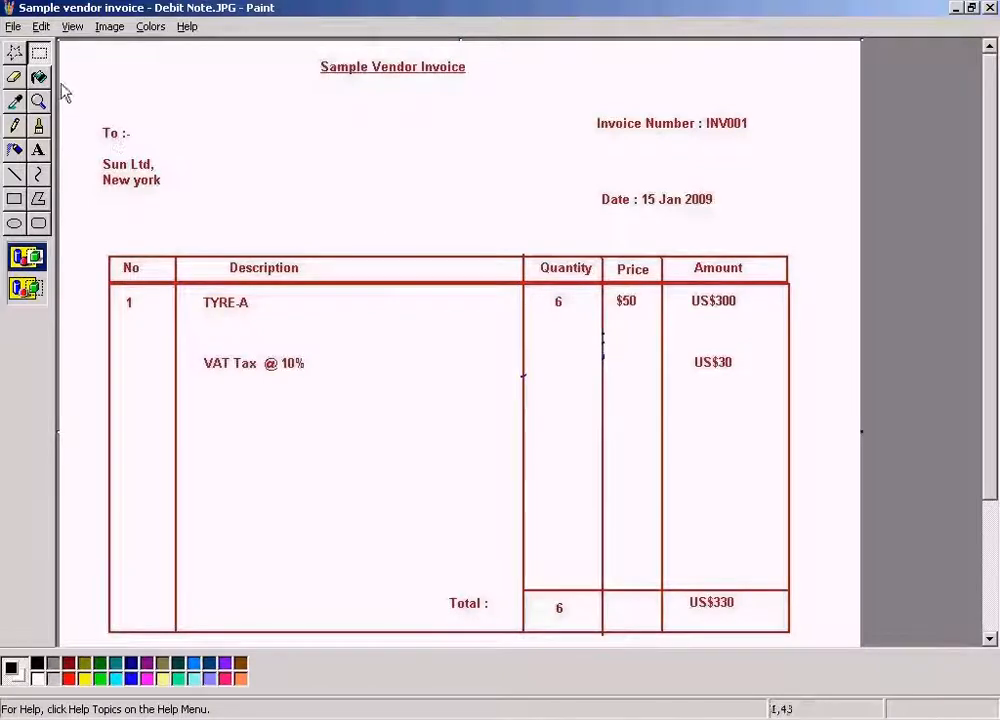
Replace the TYRE-A price with the text "$10" in red.
left_click(38, 150)
left_click_drag(613, 294, 654, 317)
type("$10")
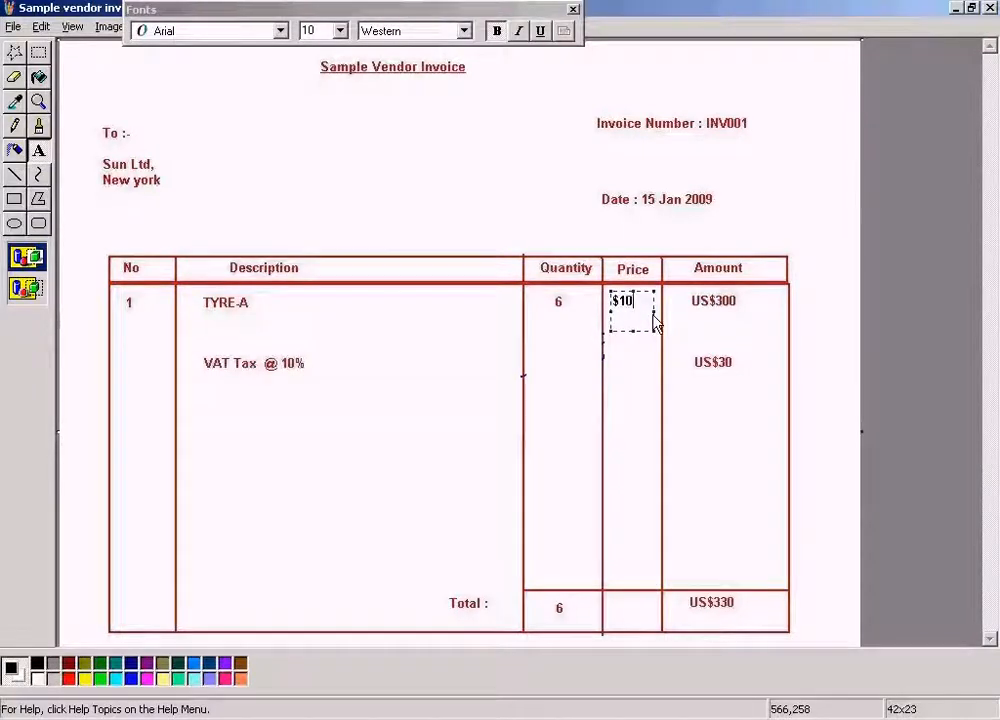
left_click(68, 678)
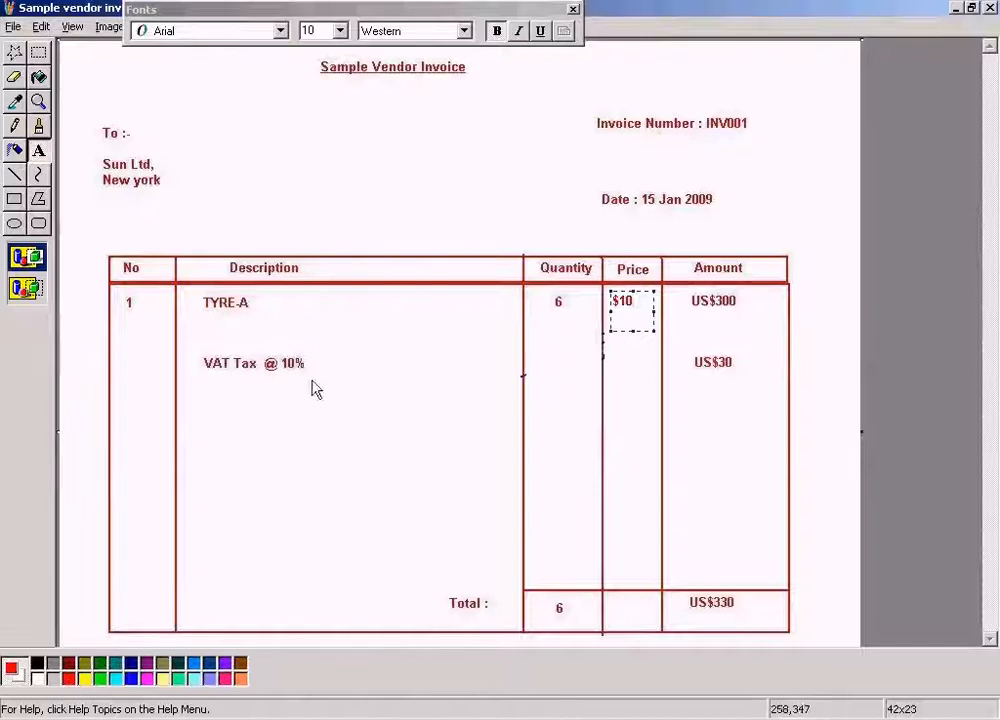
left_click(670, 301)
Replace the TYRE-A line amount with the red text "US$60".
left_click_drag(677, 289, 765, 323)
type("US$60")
key("Home")
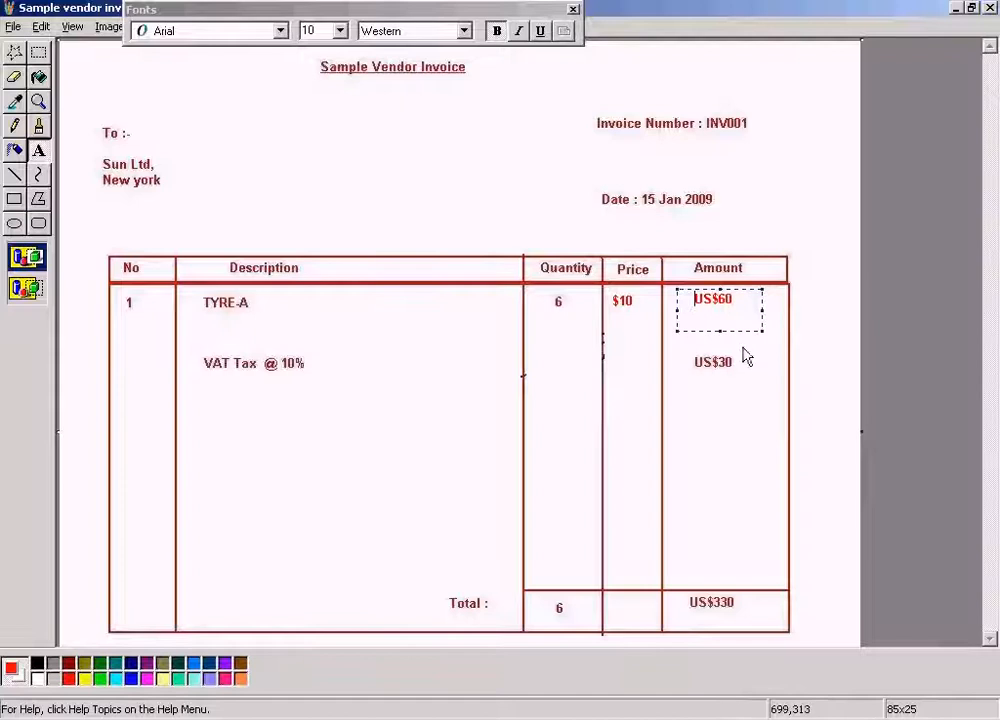
left_click(792, 217)
Replace the VAT tax amount with the red text "US$6", indented to line up with the amount above.
left_click_drag(687, 348, 755, 398)
type("US$")
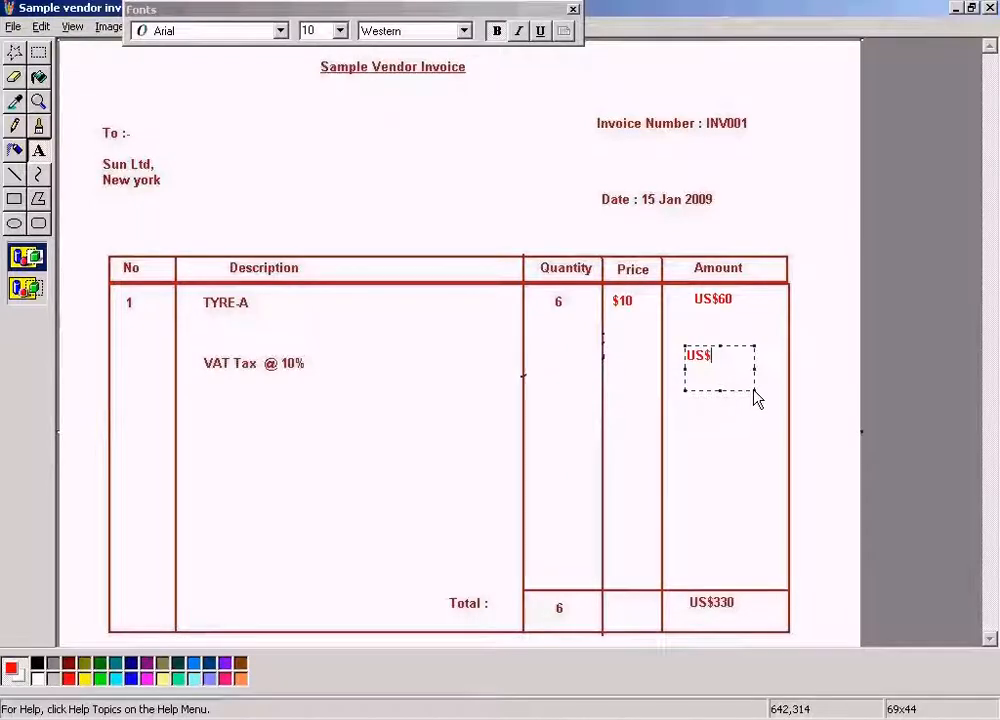
type("6")
key("Home")
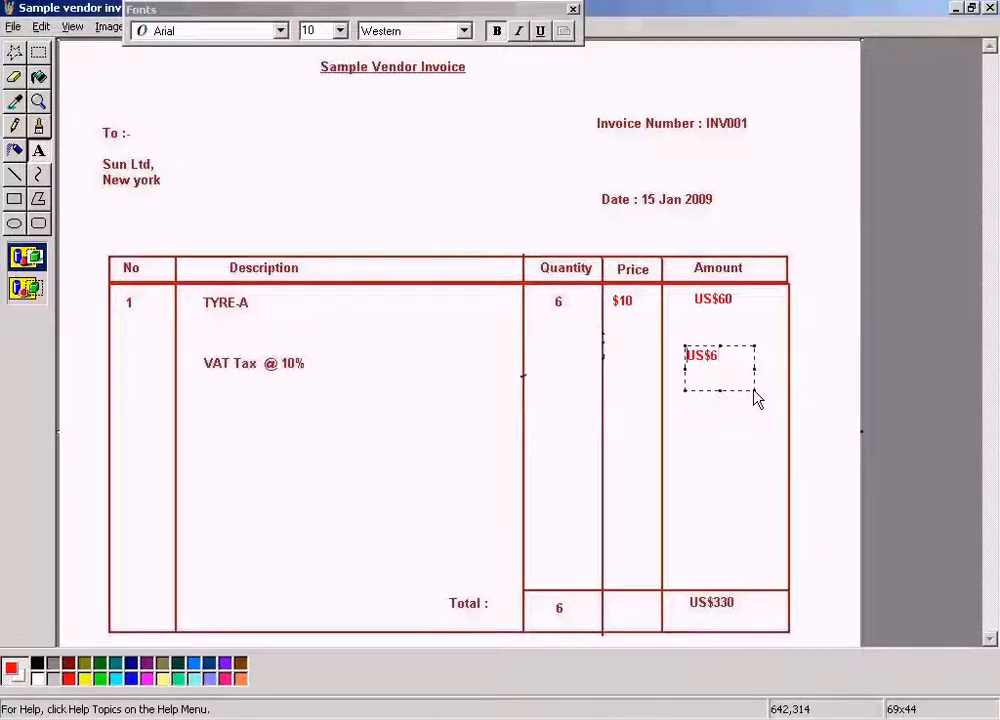
left_click(820, 495)
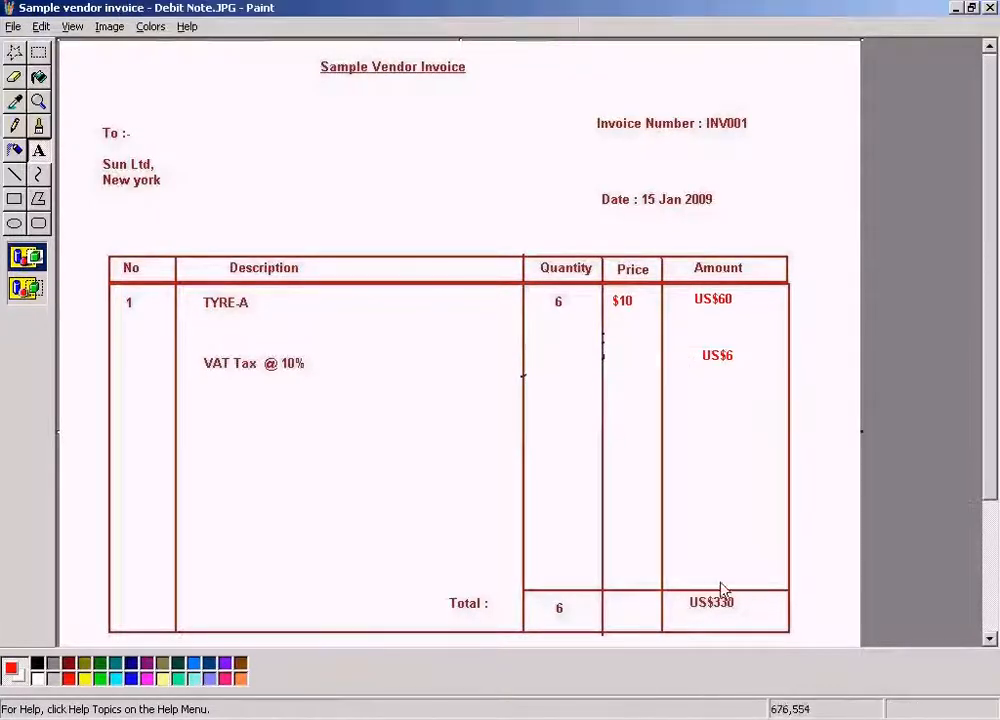
left_click_drag(684, 593, 754, 625)
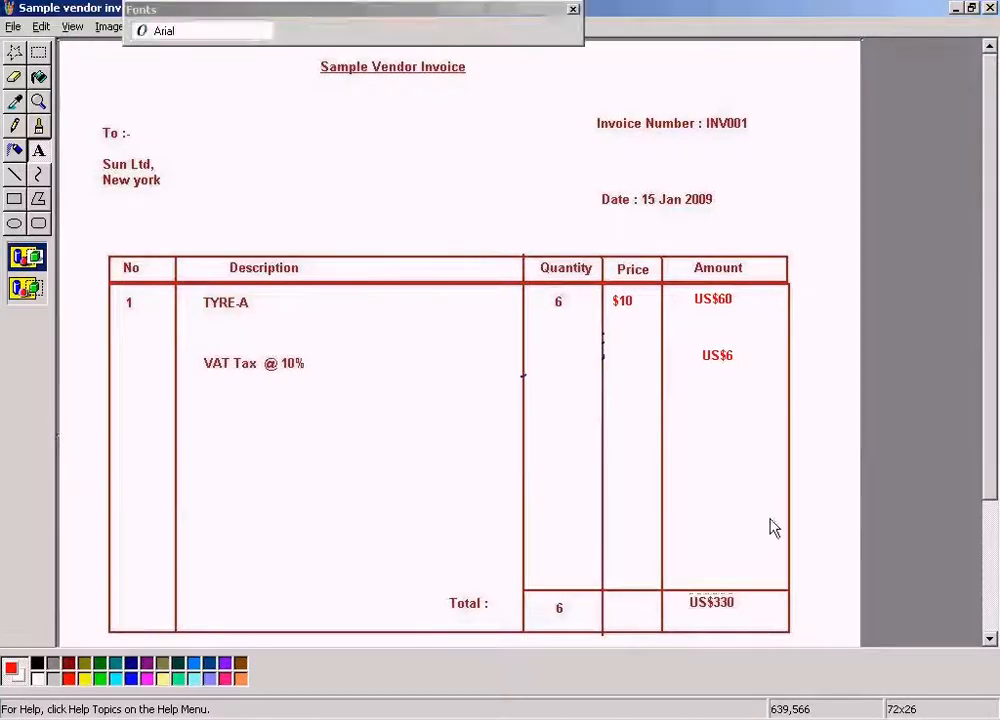
type("US$66")
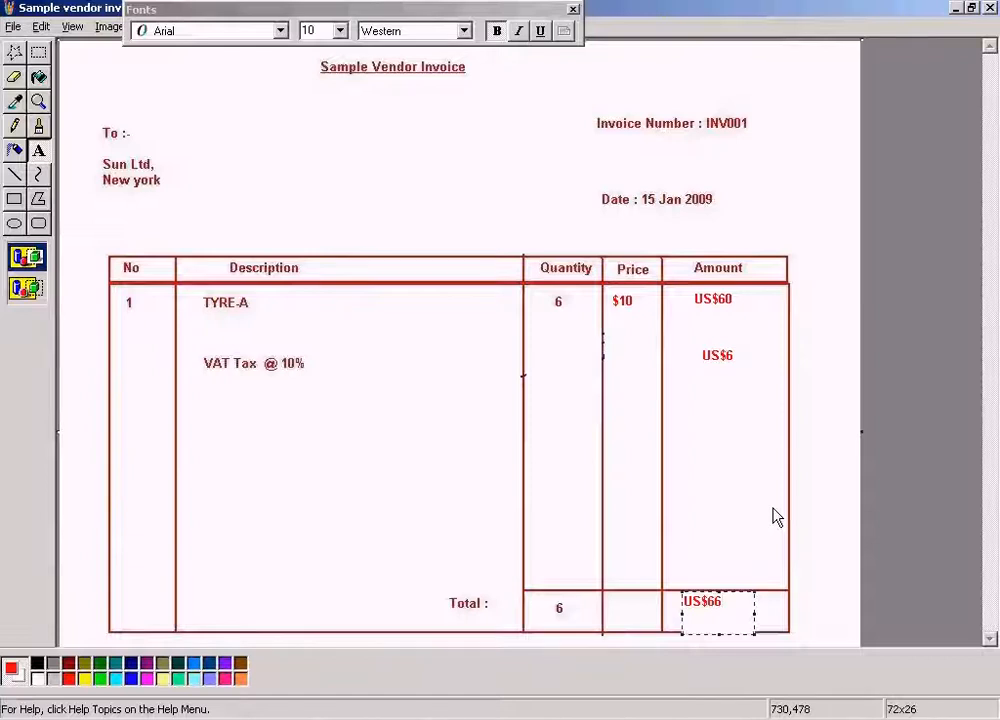
left_click(462, 186)
key("ctrl+z")
Replace the total amount with the red text "US$66", keeping its text box within the table's bottom border.
left_click_drag(684, 598, 750, 608)
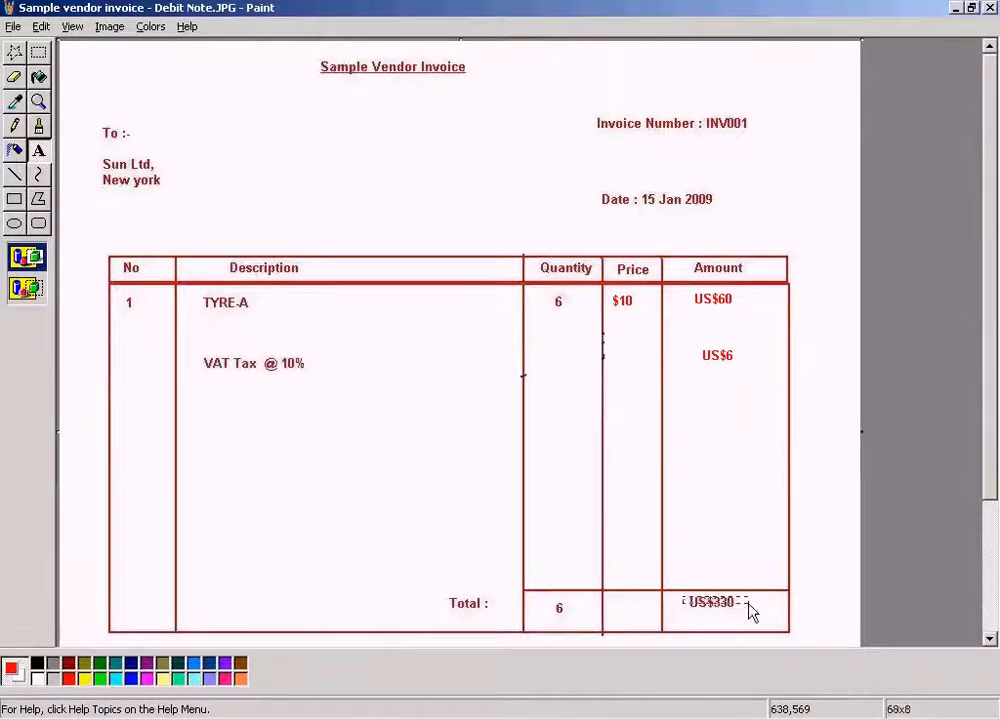
type("US$66")
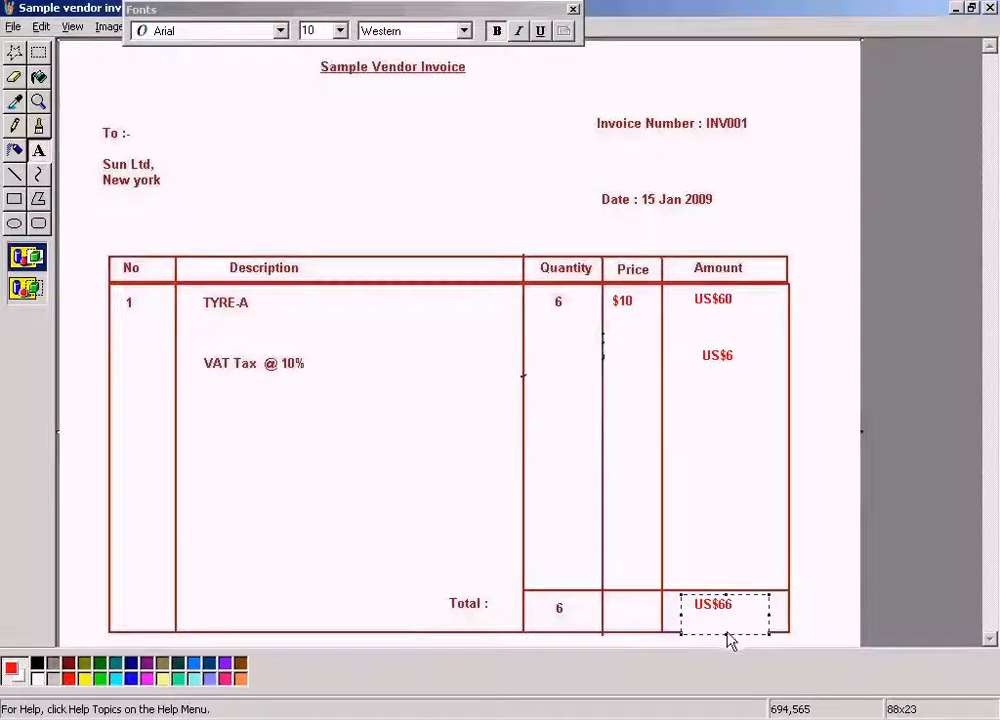
left_click_drag(726, 635, 726, 620)
left_click(808, 540)
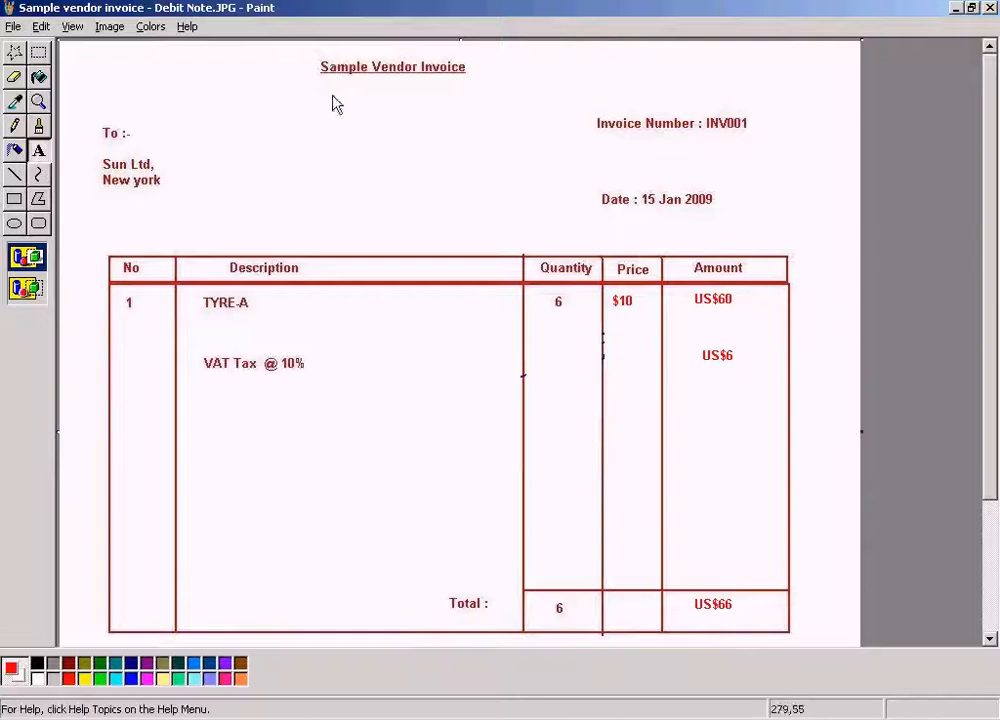
Replace the document heading with the underlined red text "Sample Debit Note".
left_click_drag(316, 59, 578, 80)
type("S")
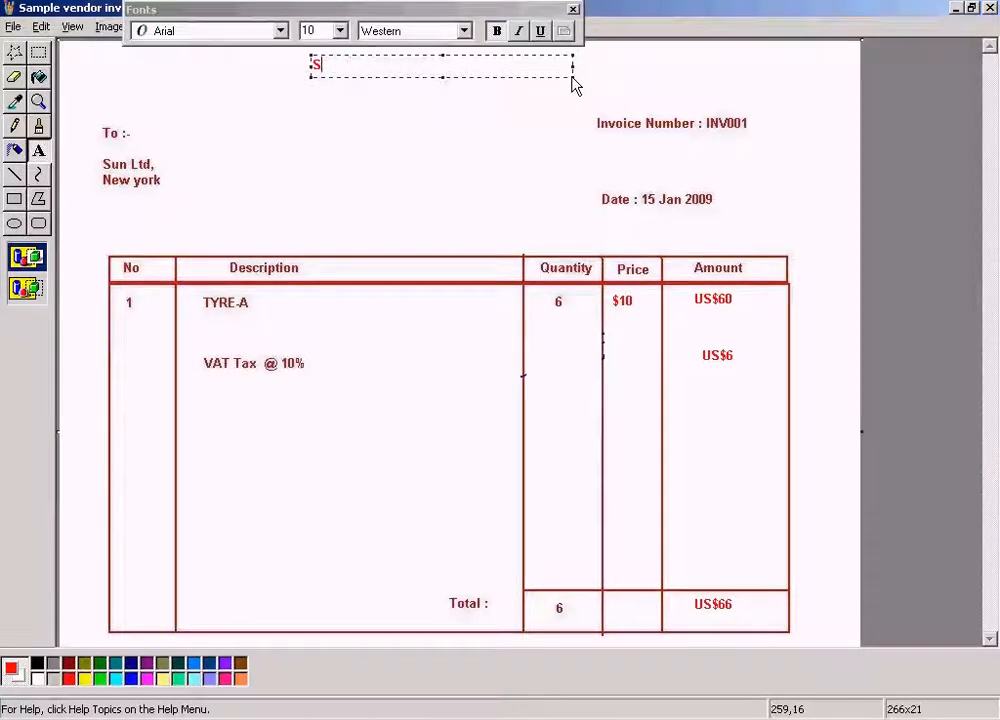
type("AMPDebit Note")
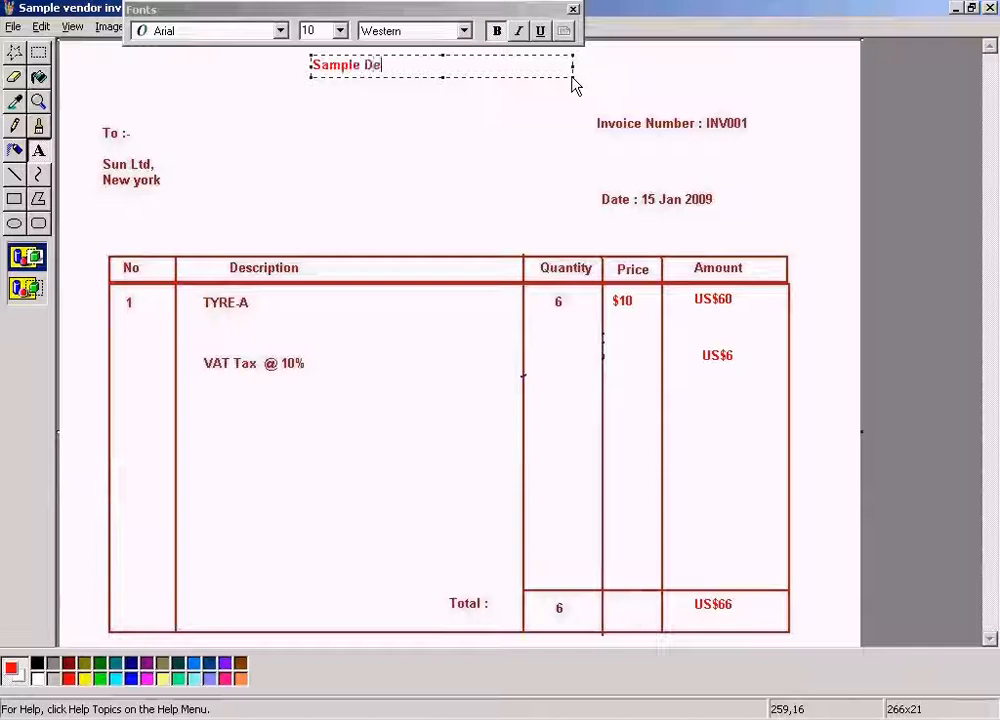
key("Home")
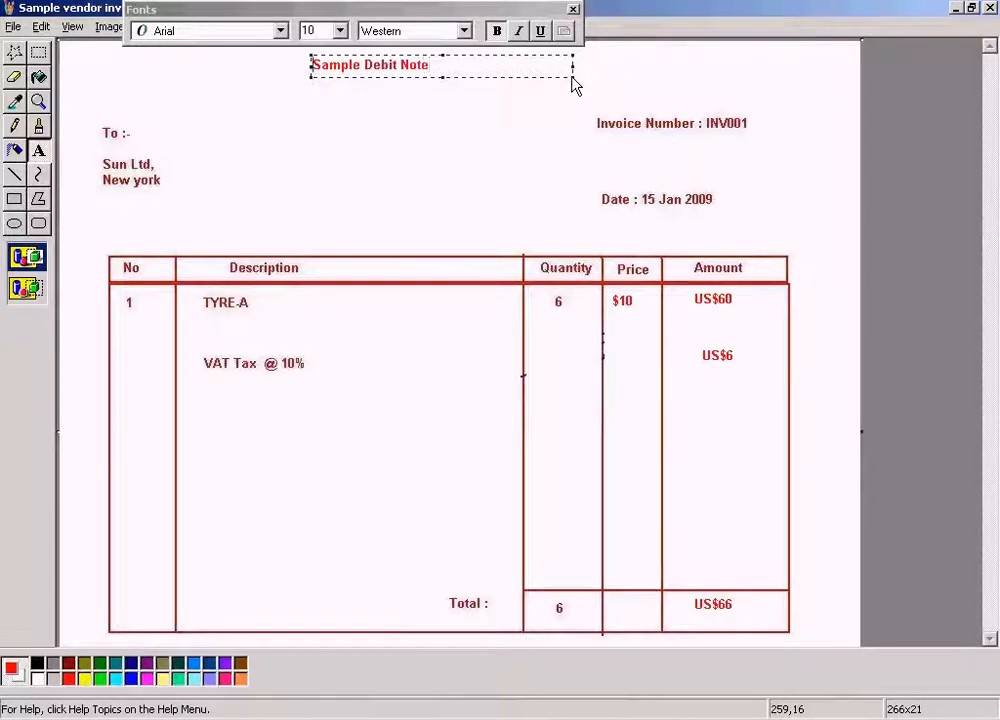
left_click(541, 31)
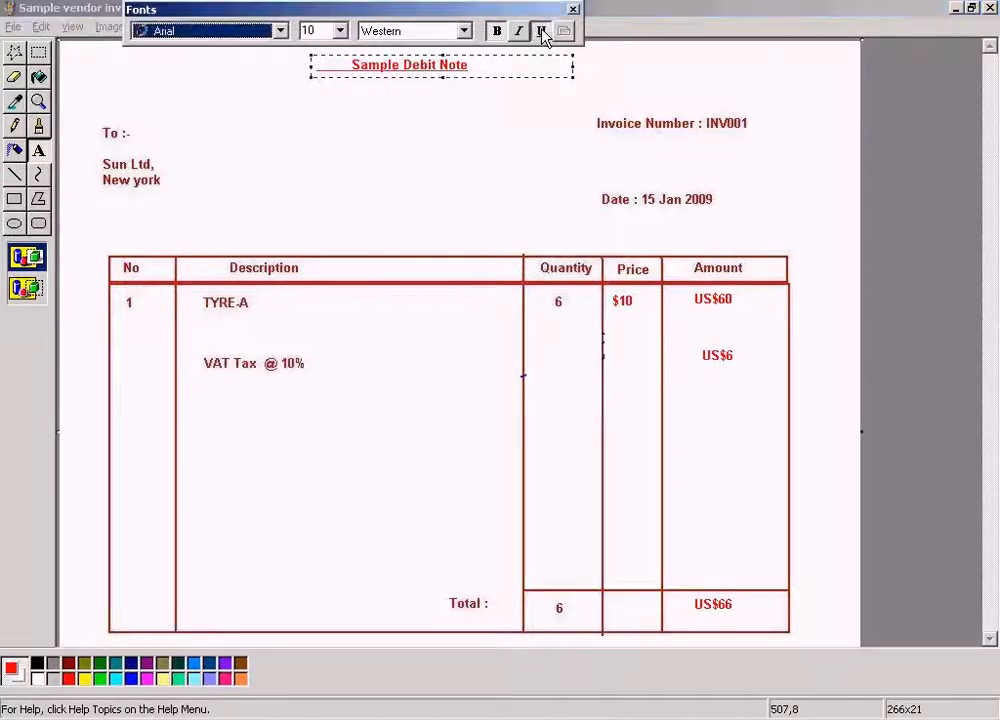
Remove the underlined leading spaces in front of the "Sample Debit Note" heading and place the text.
left_click(503, 73)
key("Home")
key("Delete")
key("Delete")
key("Delete")
key("Delete")
key("Delete")
key("Delete")
key("Delete")
key("Delete")
key("Delete")
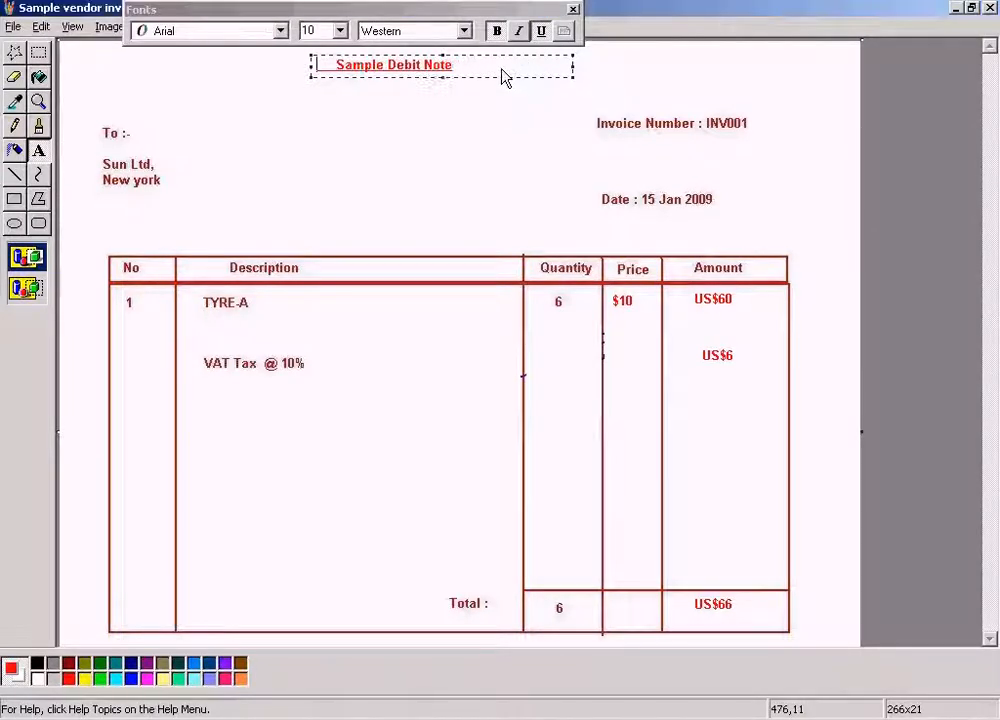
left_click(455, 152)
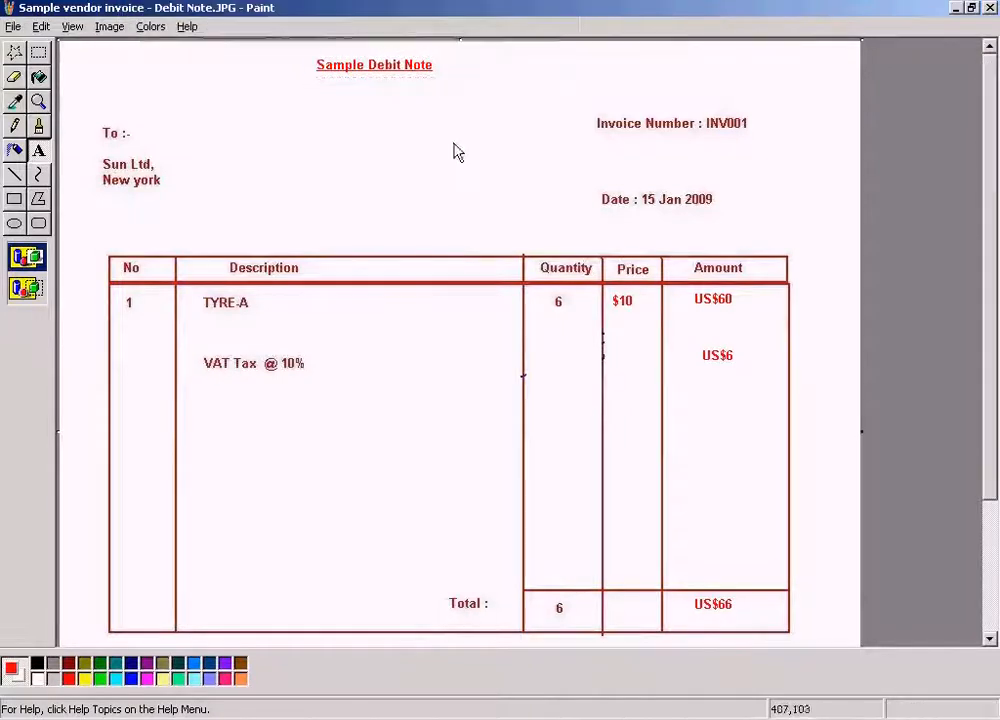
Move the "Sample Debit Note" heading to the right so that it sits centred above the table.
left_click(38, 53)
left_click_drag(306, 55, 490, 89)
left_click_drag(412, 80, 477, 89)
left_click(462, 152)
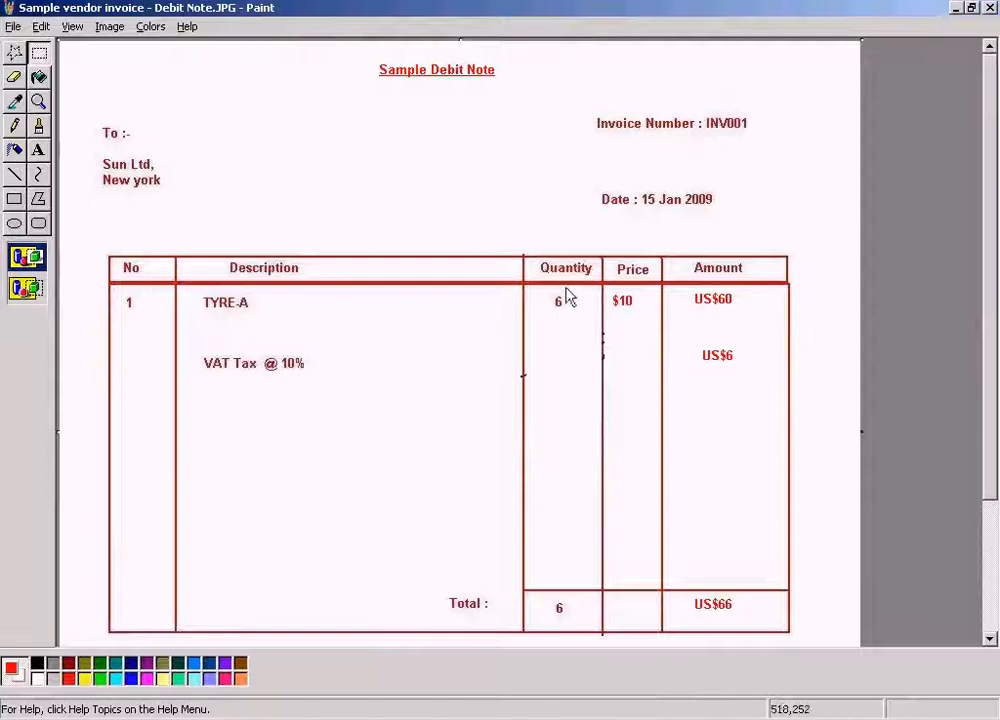
Examine the TYRE-A quantity and price on the debit note, marking out the price.
left_click_drag(594, 319, 596, 321)
left_click(455, 339)
left_click_drag(607, 289, 667, 323)
left_click(555, 215)
left_click_drag(605, 291, 646, 318)
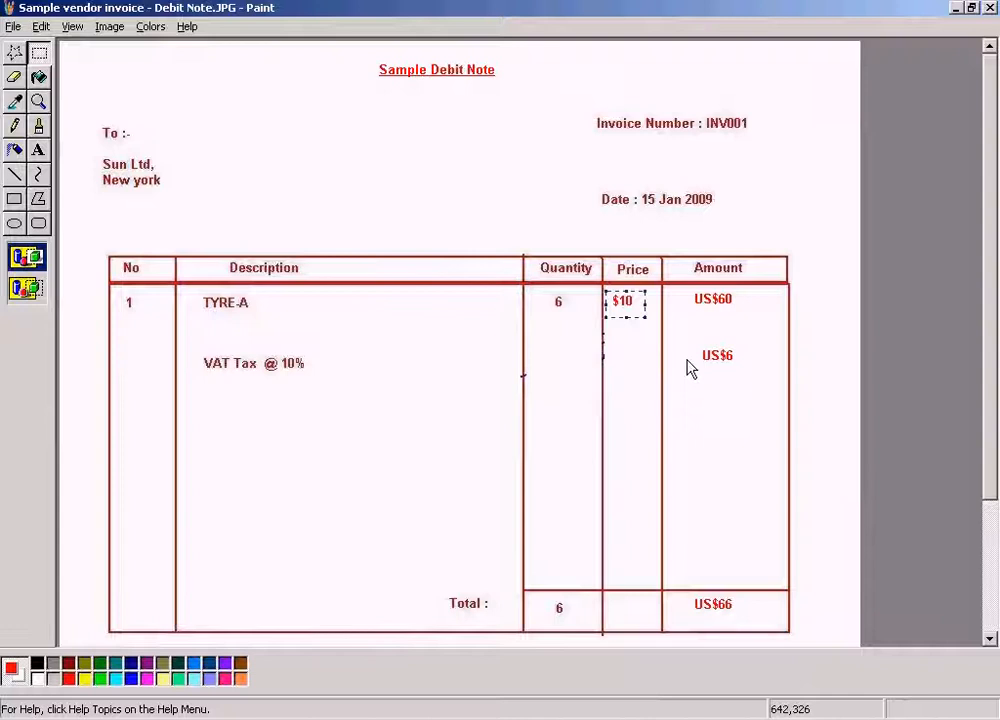
Switch to the SAP incoming invoice entry and set the transaction type to Subsequent debit.
left_click(422, 719)
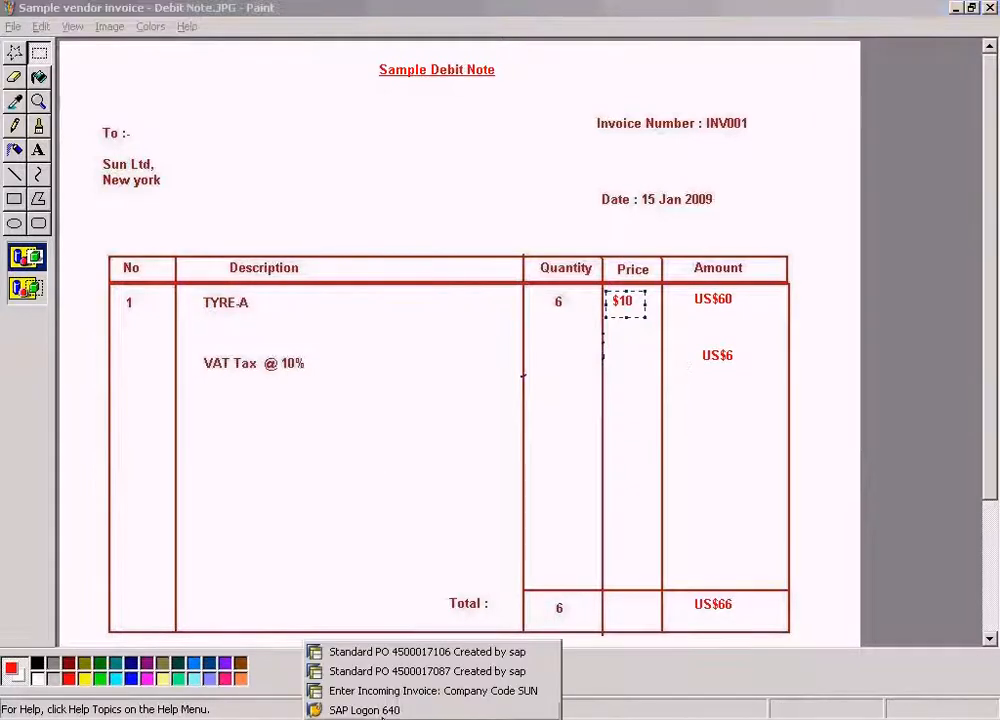
left_click(406, 652)
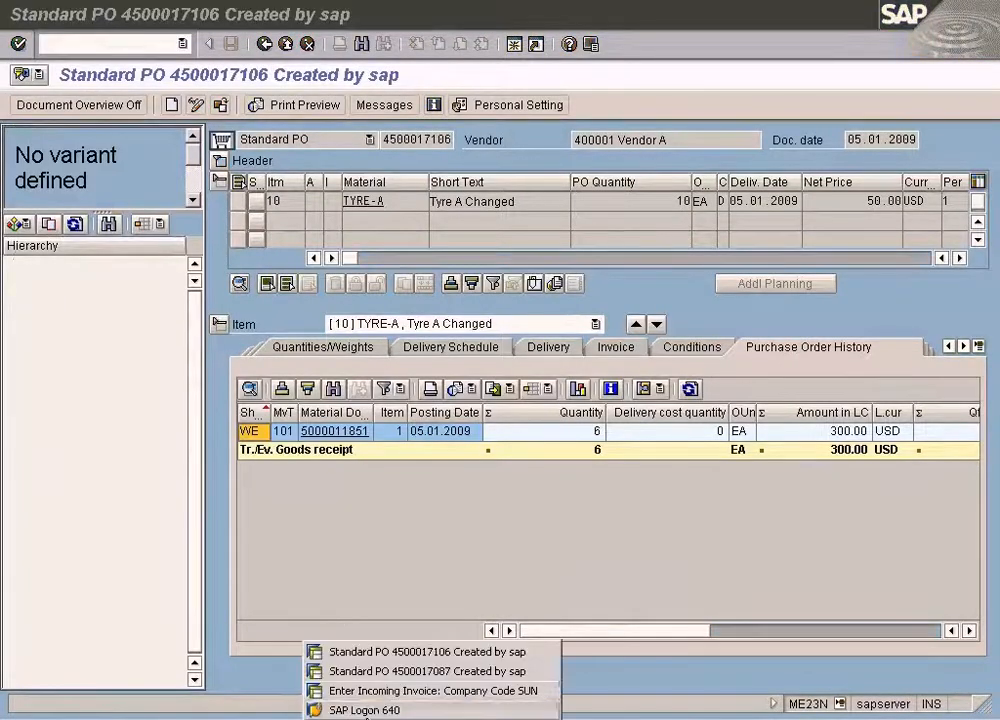
left_click(370, 690)
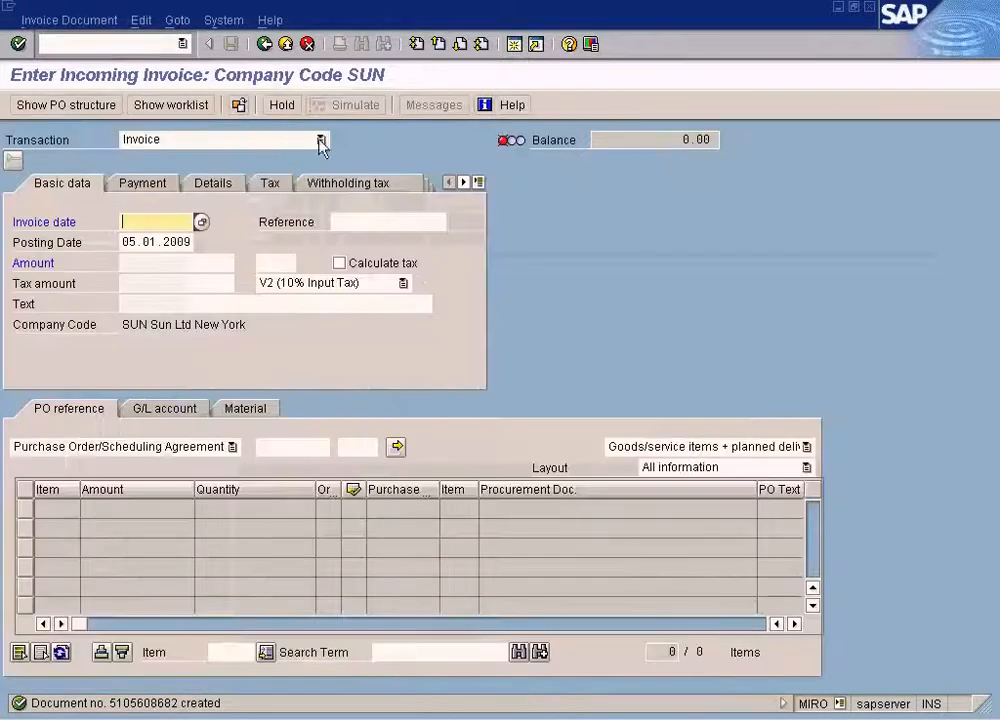
left_click(300, 140)
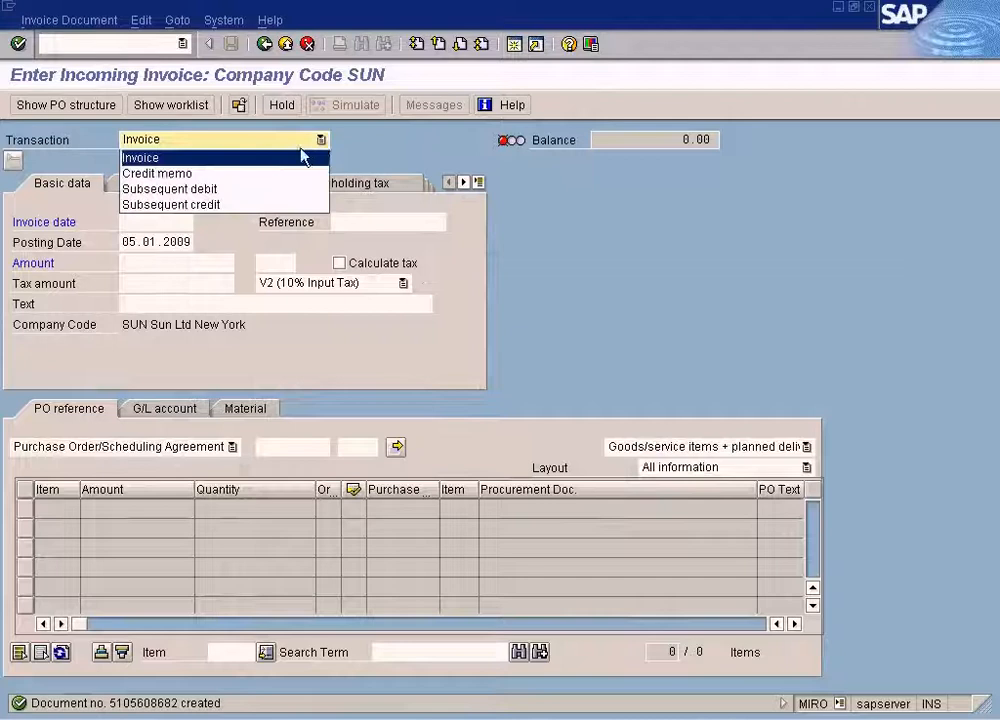
left_click(225, 189)
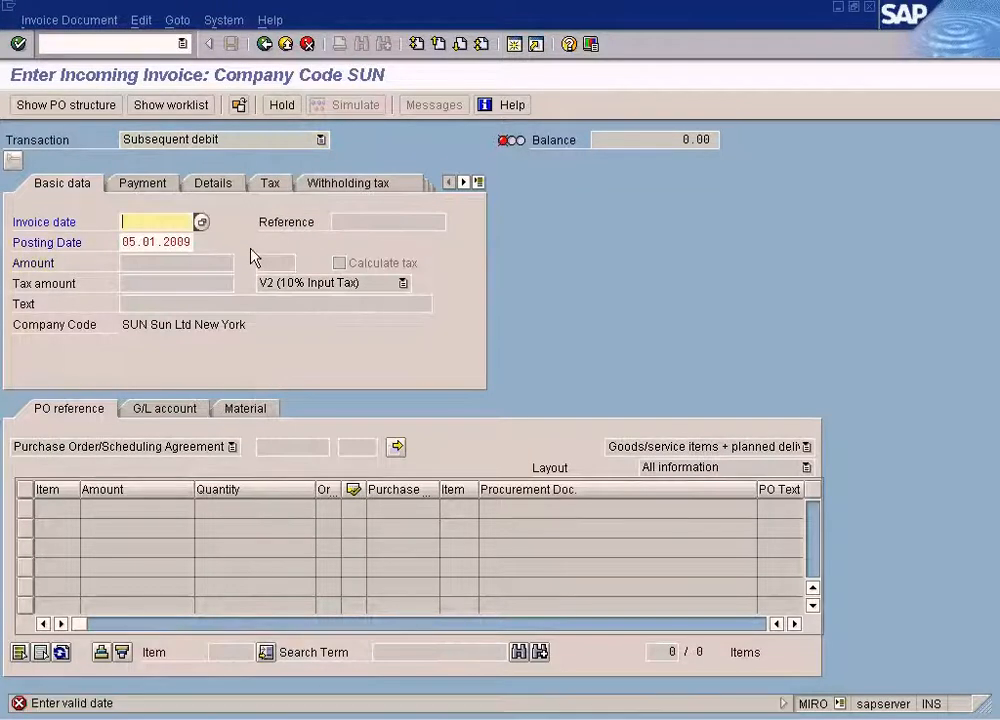
Set the invoice date of the subsequent debit to 05.01.2009.
key("F4")
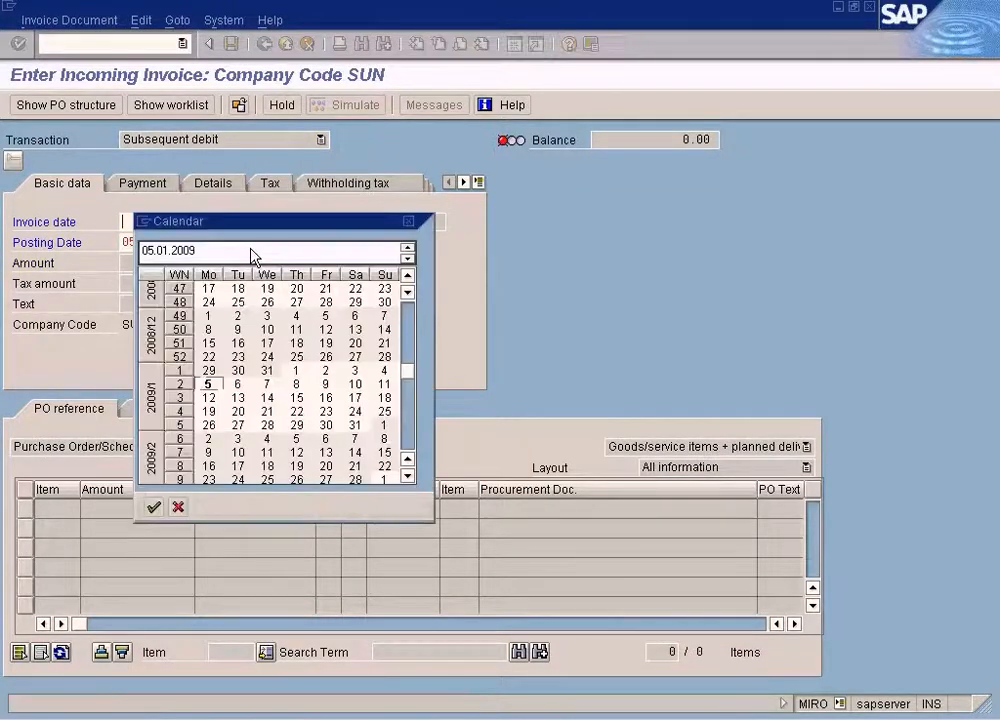
key("Return")
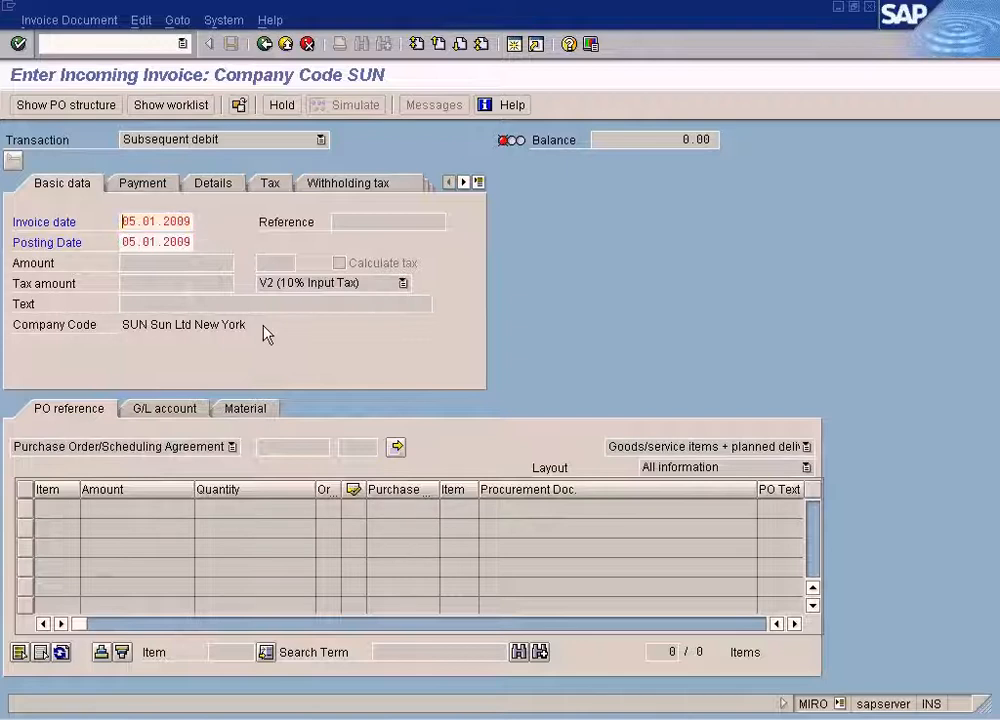
key("Return")
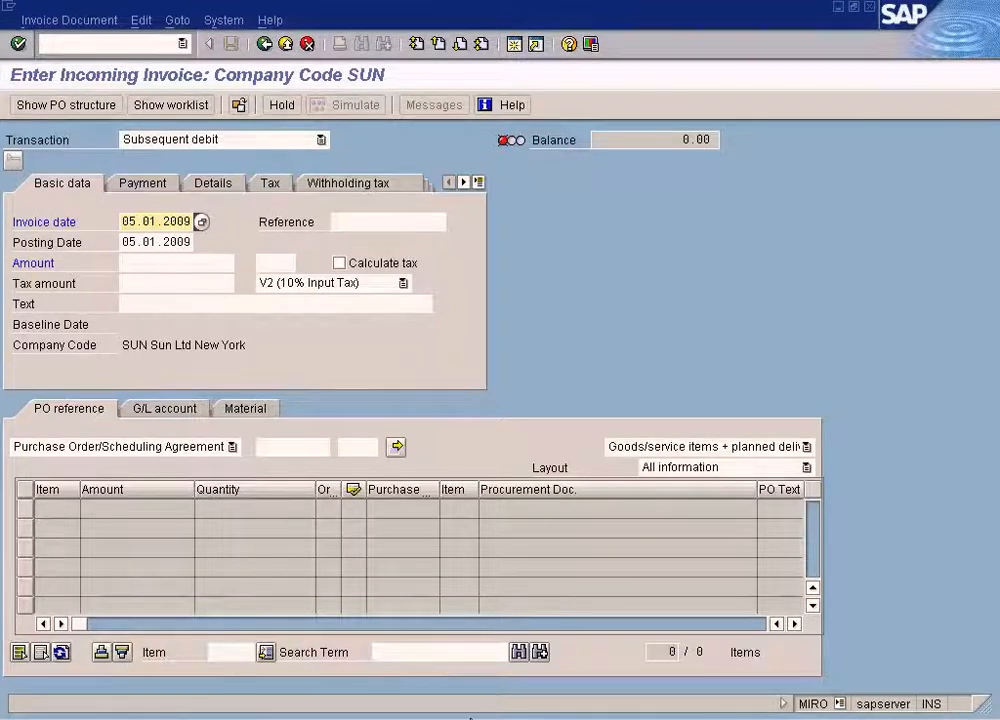
Open the material display transaction MM03 in a new SAP session.
left_click(460, 718)
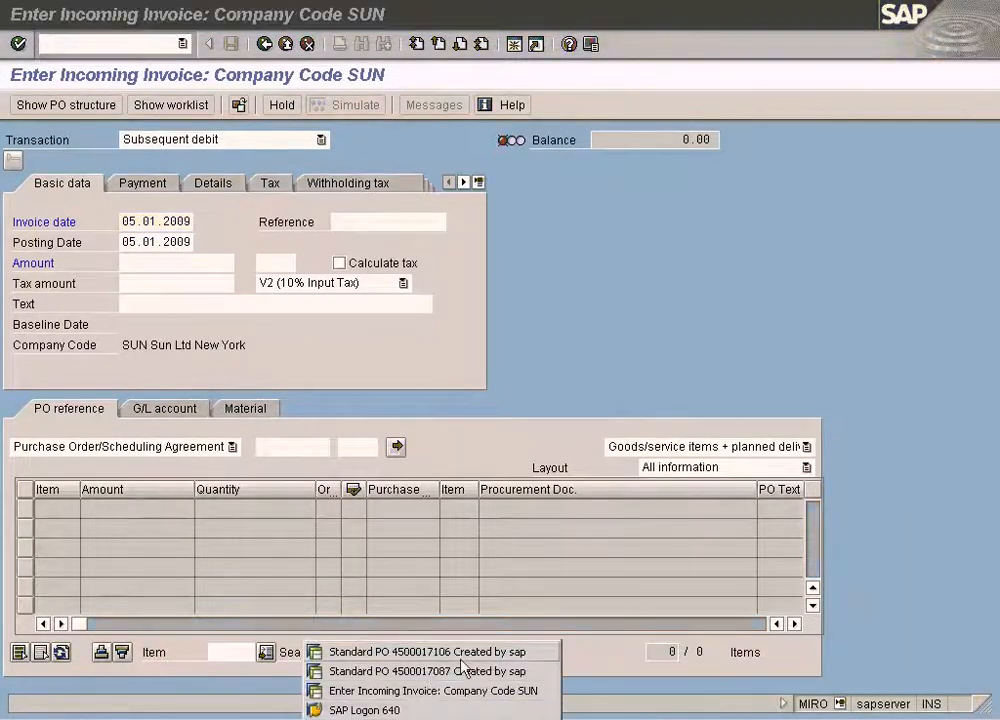
left_click(430, 690)
left_click(510, 58)
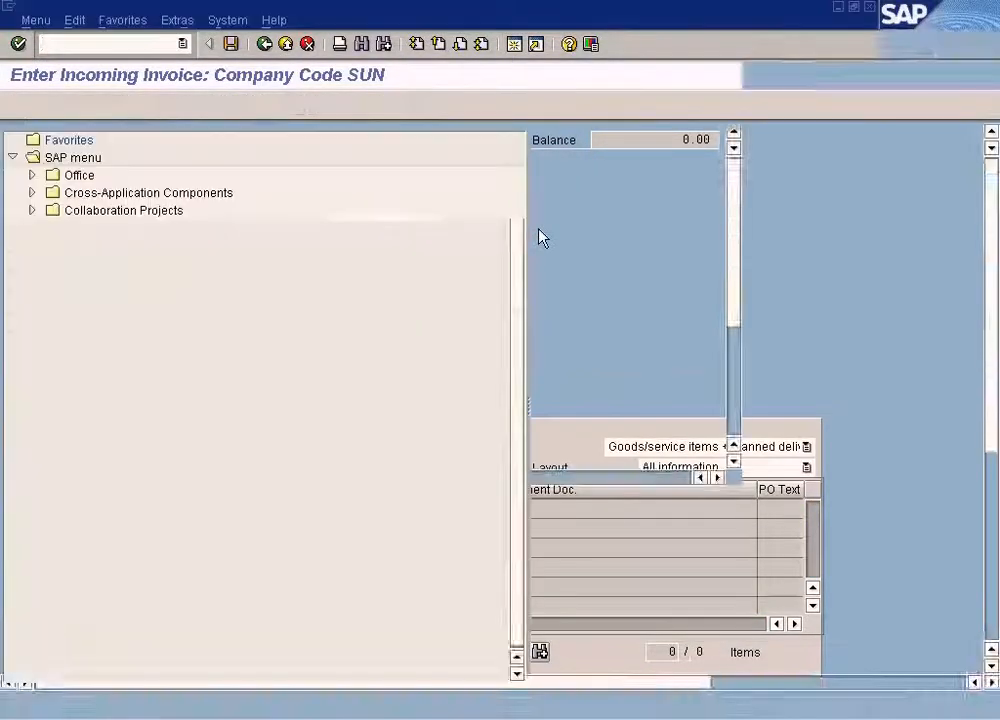
type("mm")
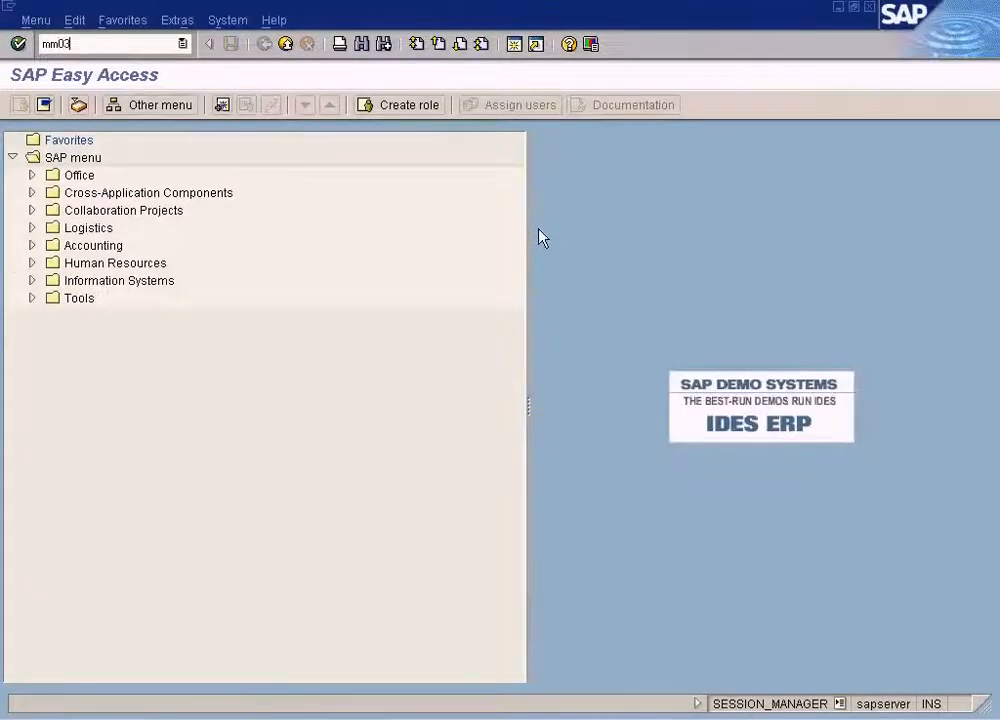
type("03")
key("Return")
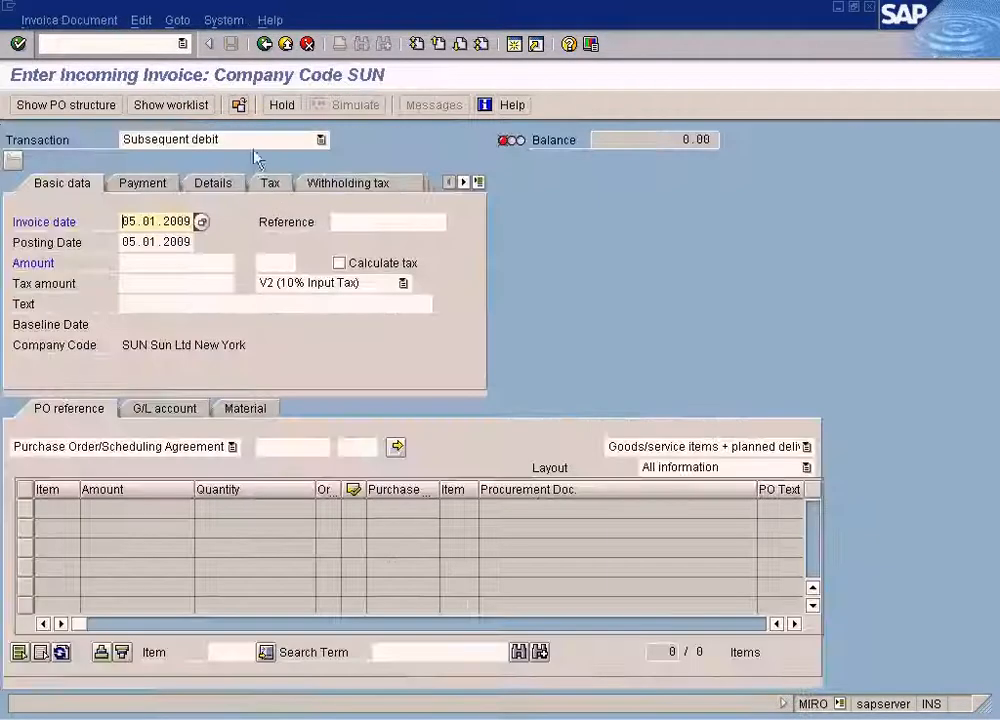
Set the transaction type of the incoming invoice to Invoice.
left_click(268, 142)
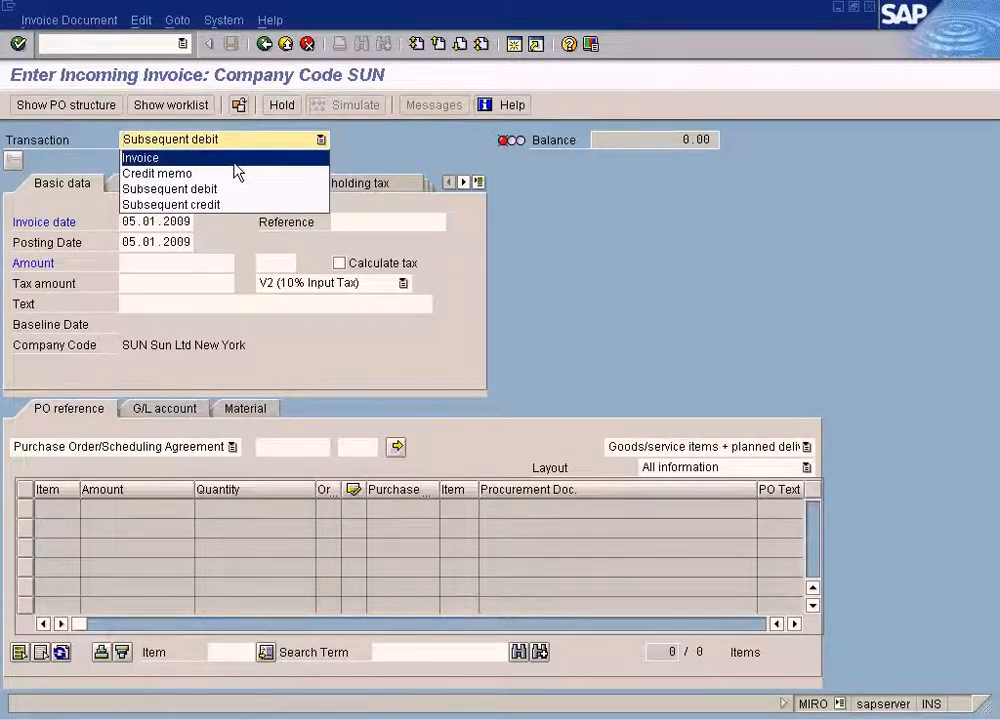
left_click(234, 160)
Review the TYRE-A purchase order history and check the quantity on the sample debit note, marking it out.
key("alt+Tab")
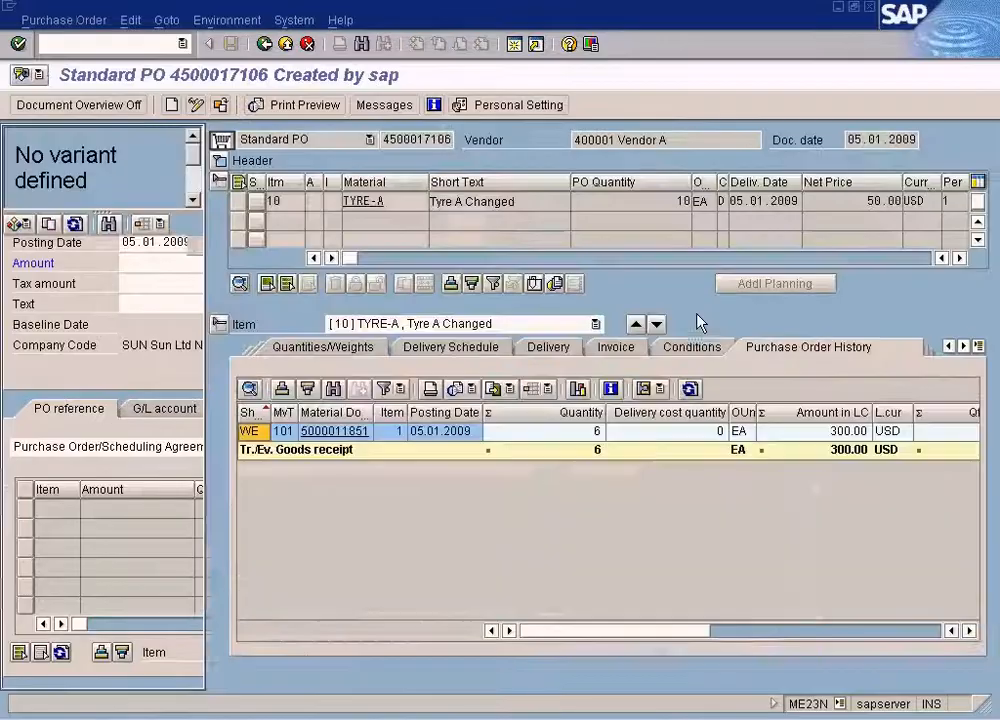
key("alt+Tab")
left_click_drag(541, 293, 580, 317)
key("alt+Tab")
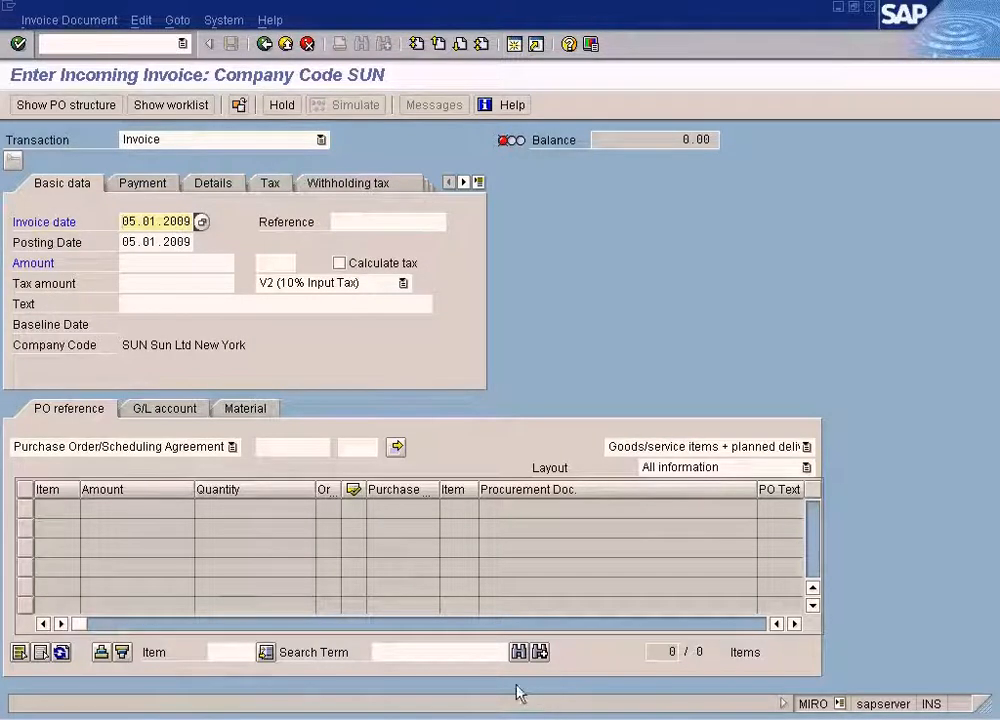
left_click(395, 712)
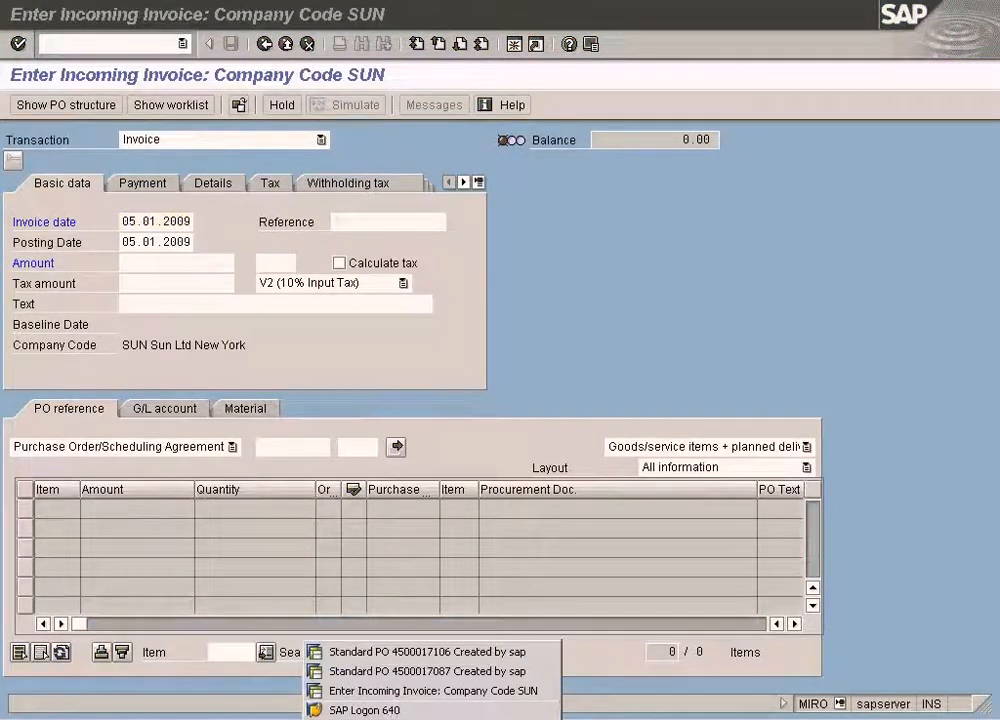
left_click(585, 717)
left_click(488, 468)
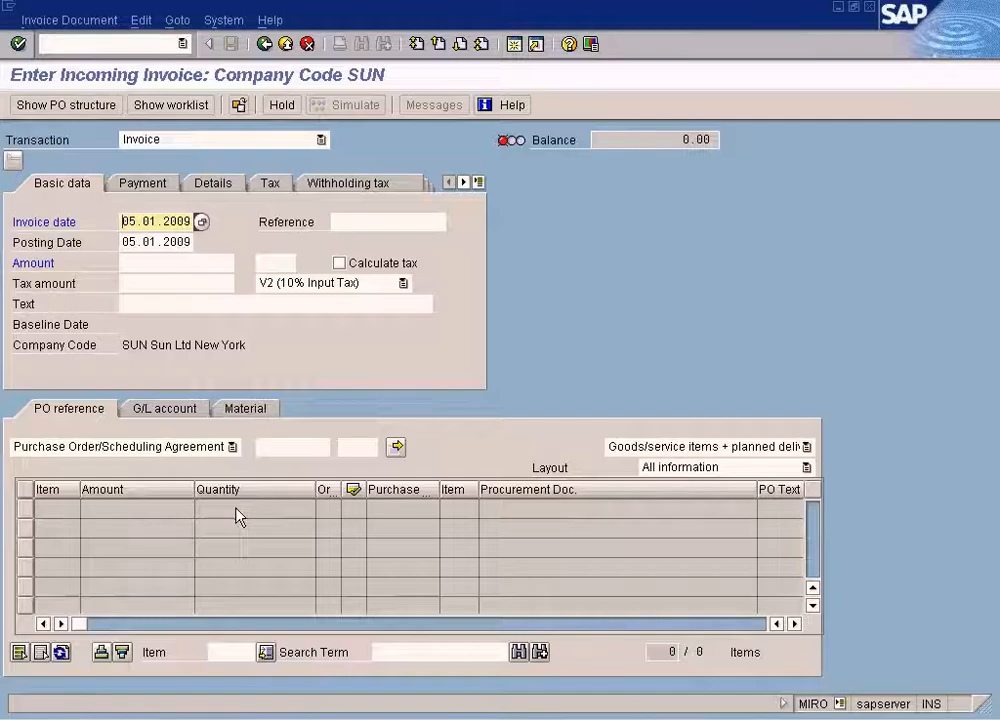
key("alt+Tab")
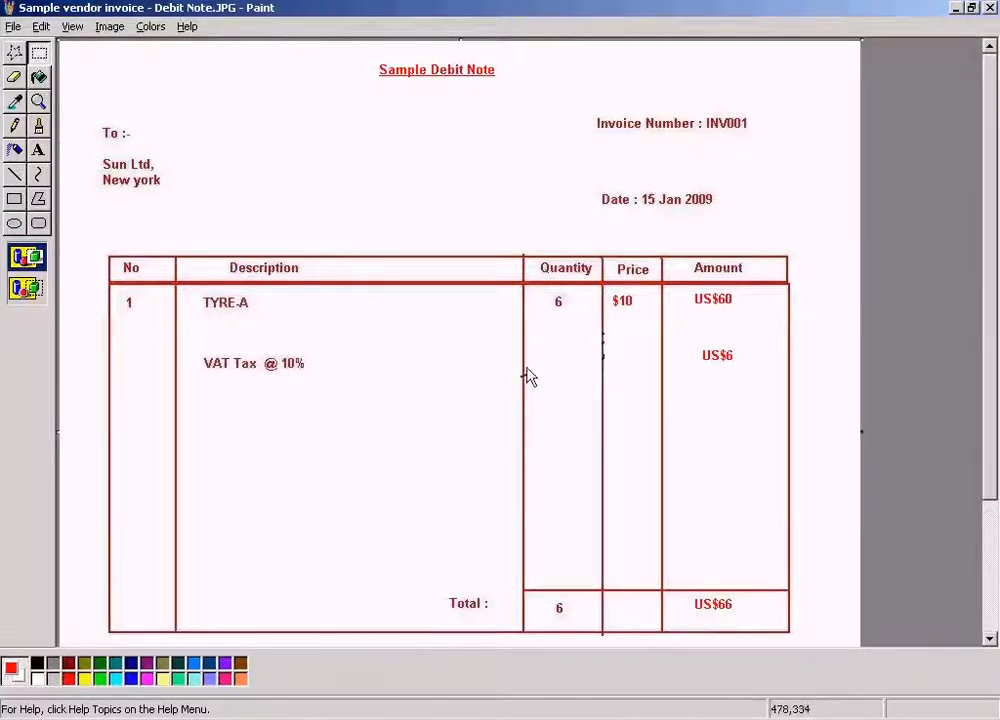
key("alt+Tab")
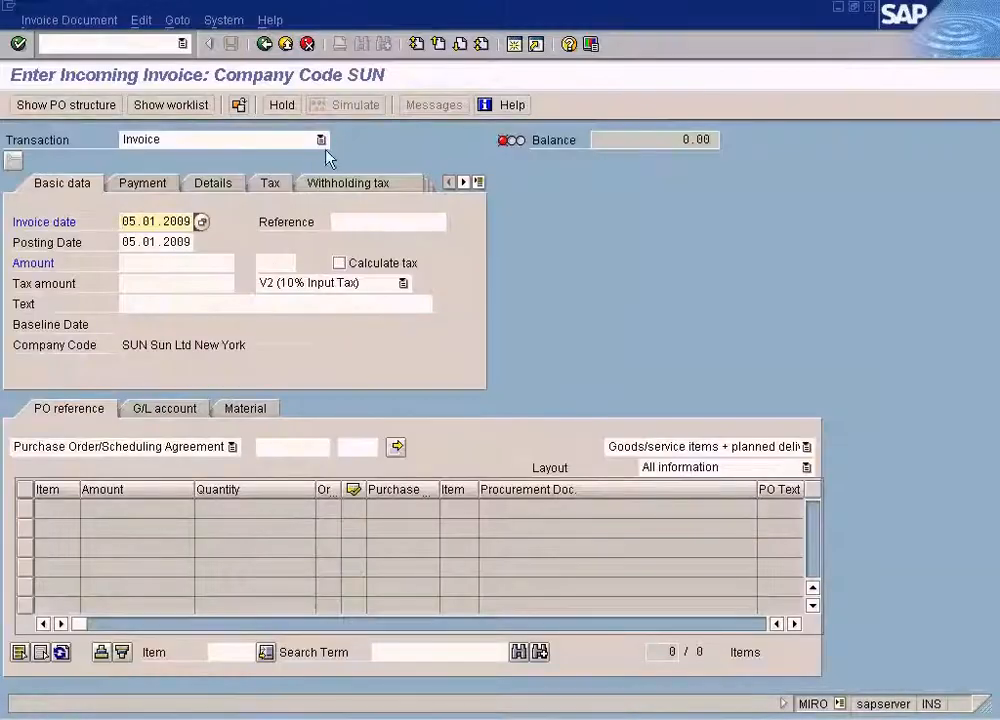
left_click(320, 139)
left_click(252, 189)
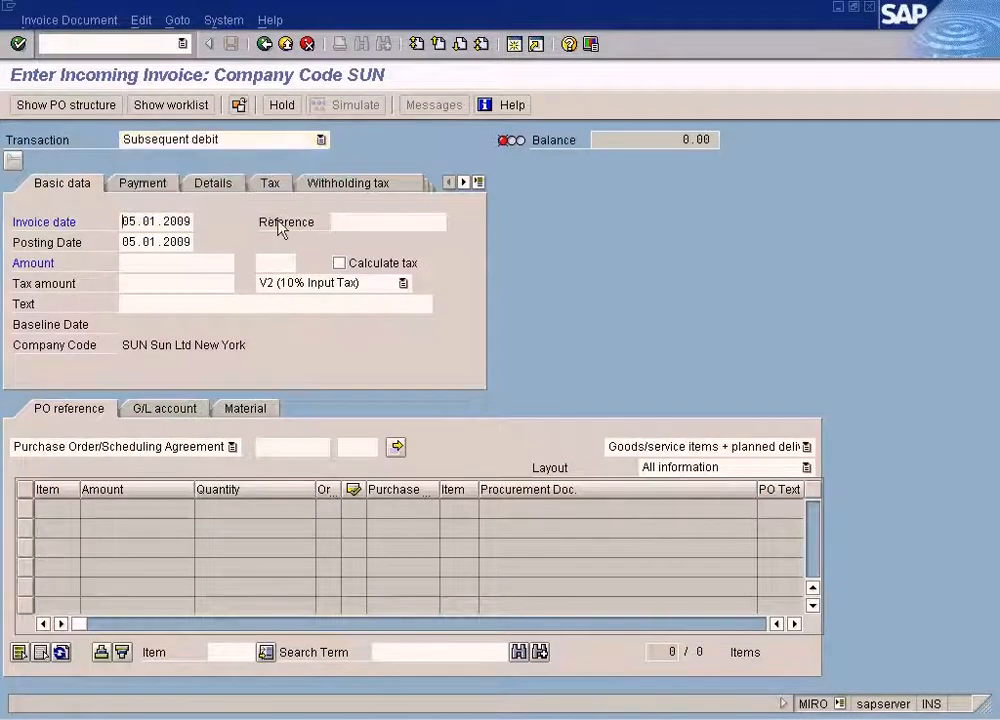
left_click(170, 265)
key("alt+Tab")
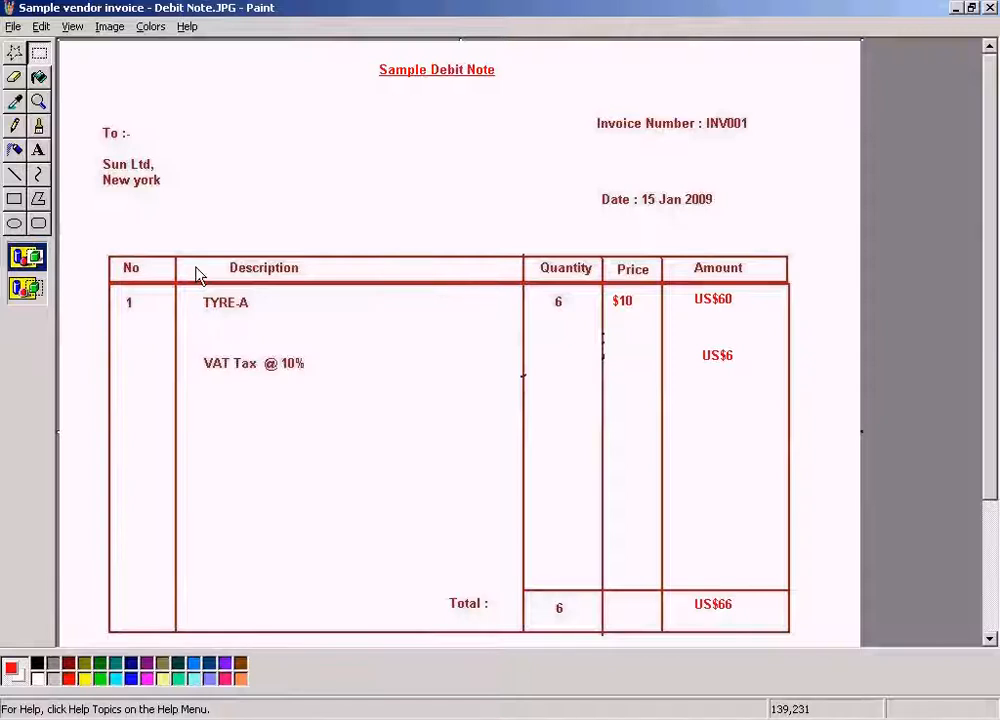
key("alt+Tab")
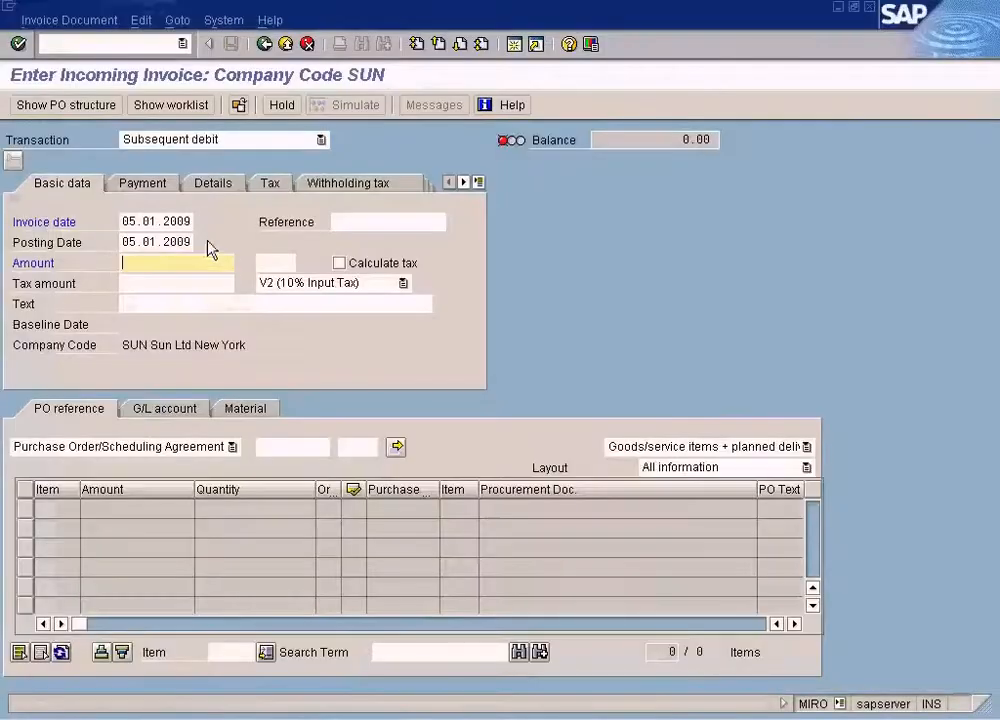
left_click(291, 140)
left_click(252, 157)
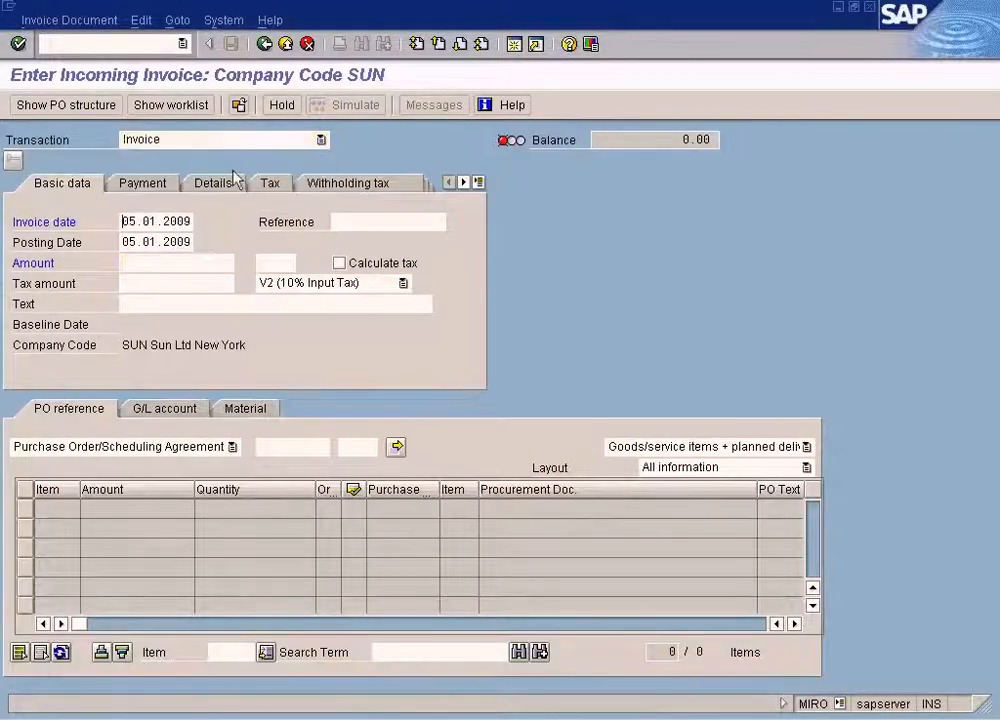
Enter the debit note total of 66 as the invoice amount and turn on automatic tax calculation.
left_click(230, 266)
key("alt+Tab")
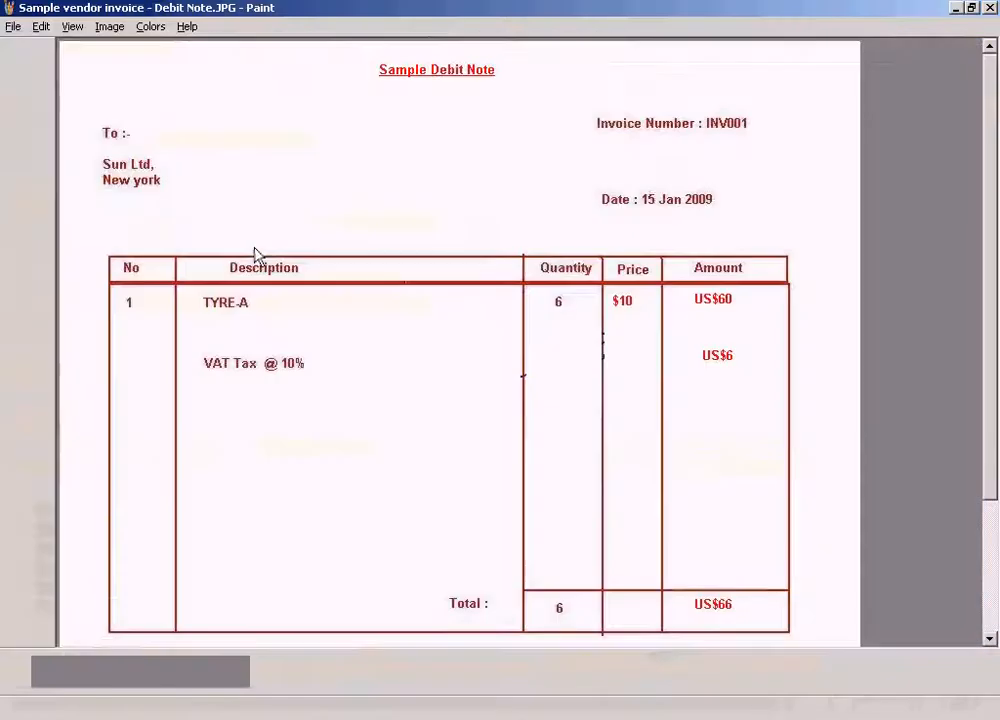
key("alt+Tab")
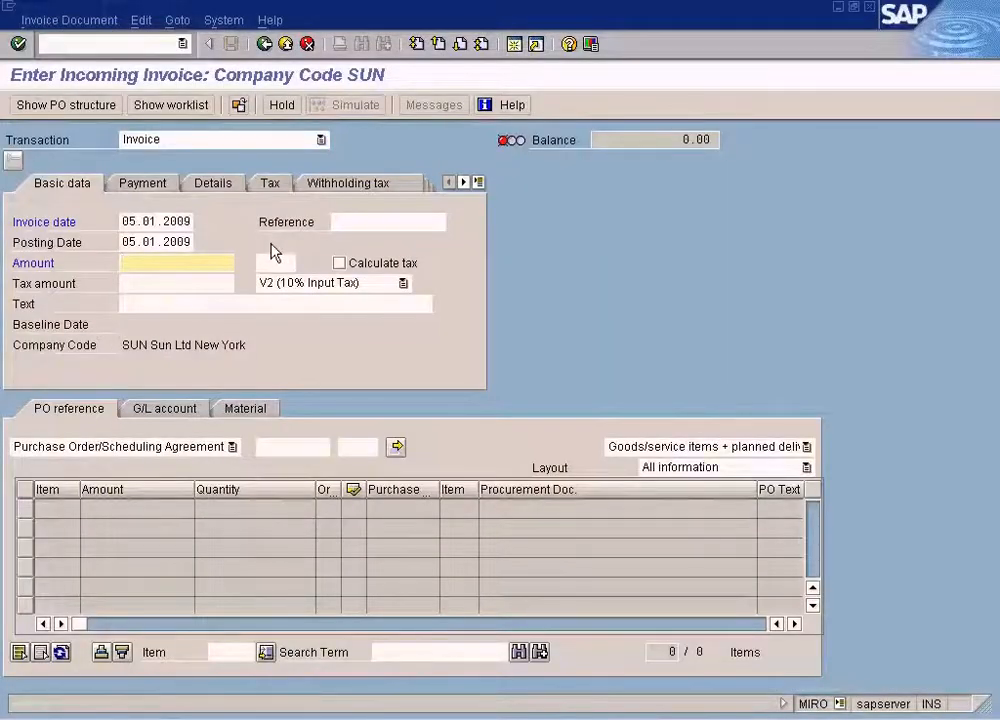
key("alt+Tab")
key("alt+Tab")
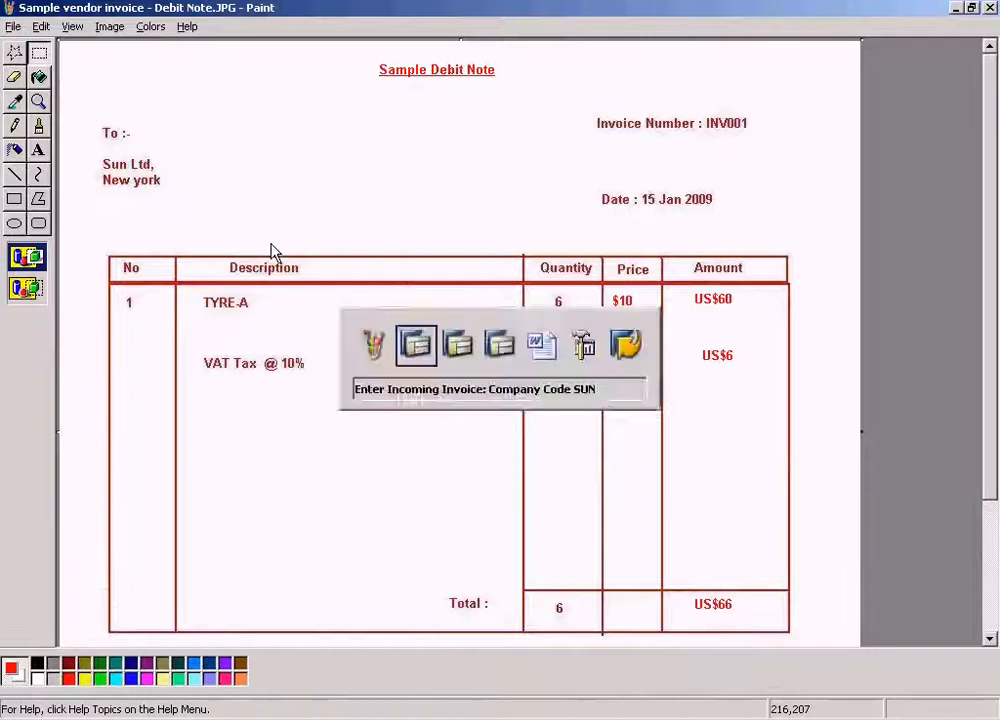
type("66")
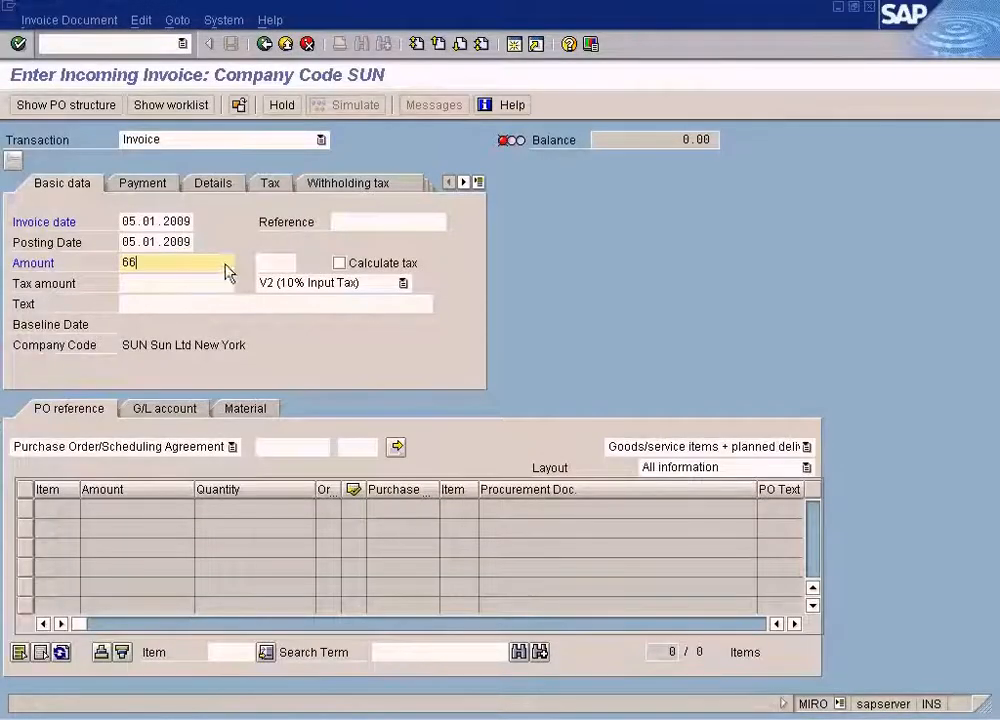
left_click(344, 268)
key("Return")
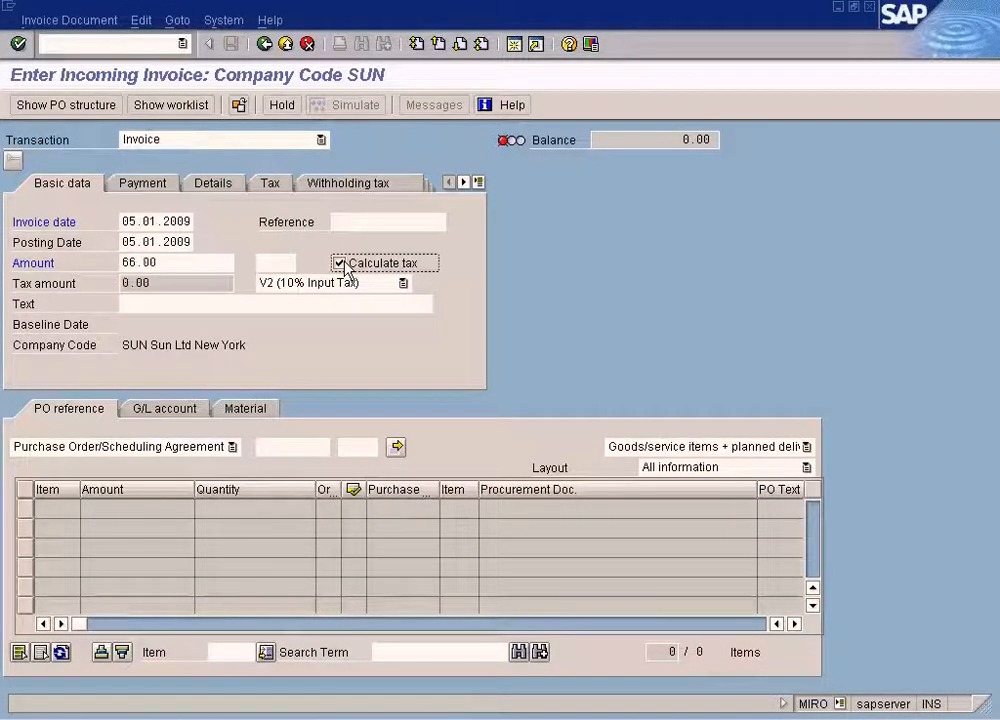
Enter the tyre purchase order's number as the PO reference to load its item into the invoice.
key("alt+Tab")
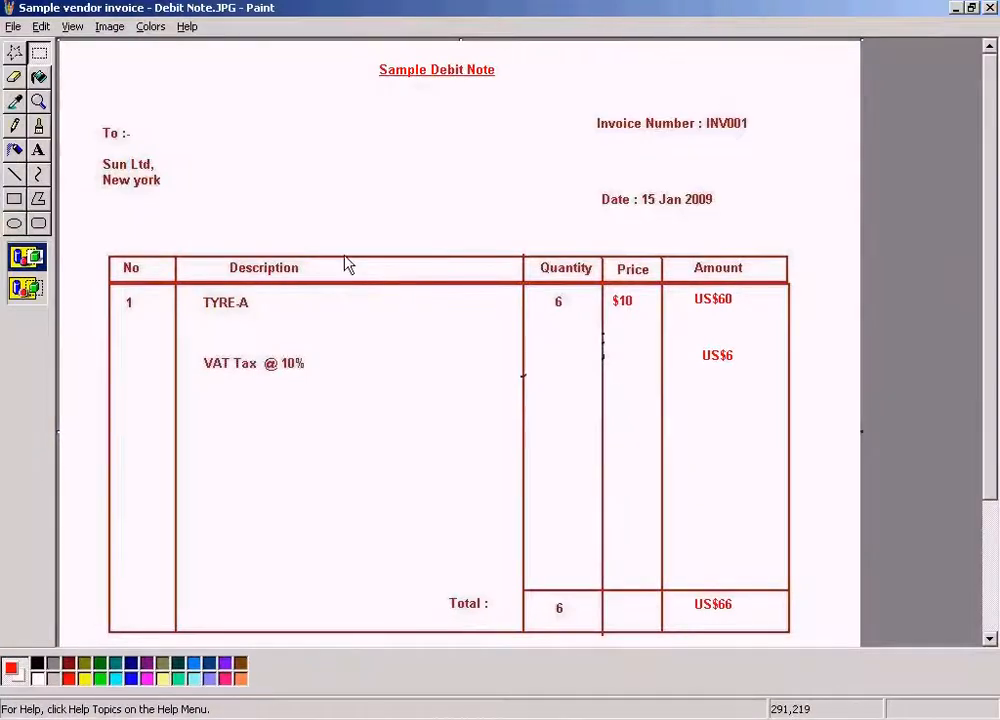
key("alt+Tab")
left_click(286, 446)
type("4500017106")
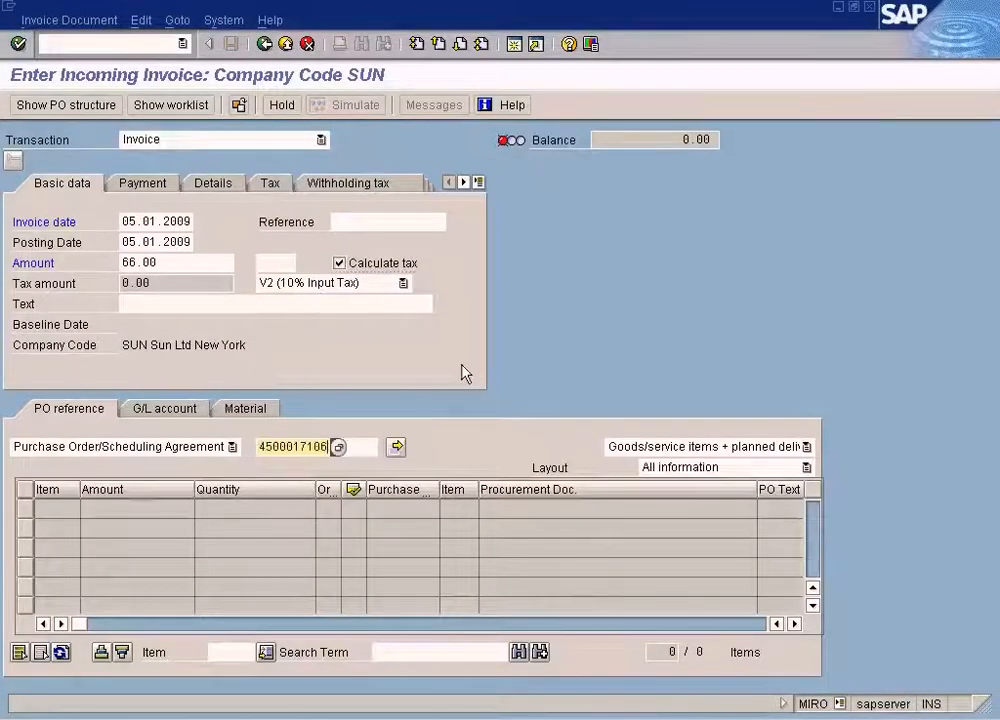
key("Return")
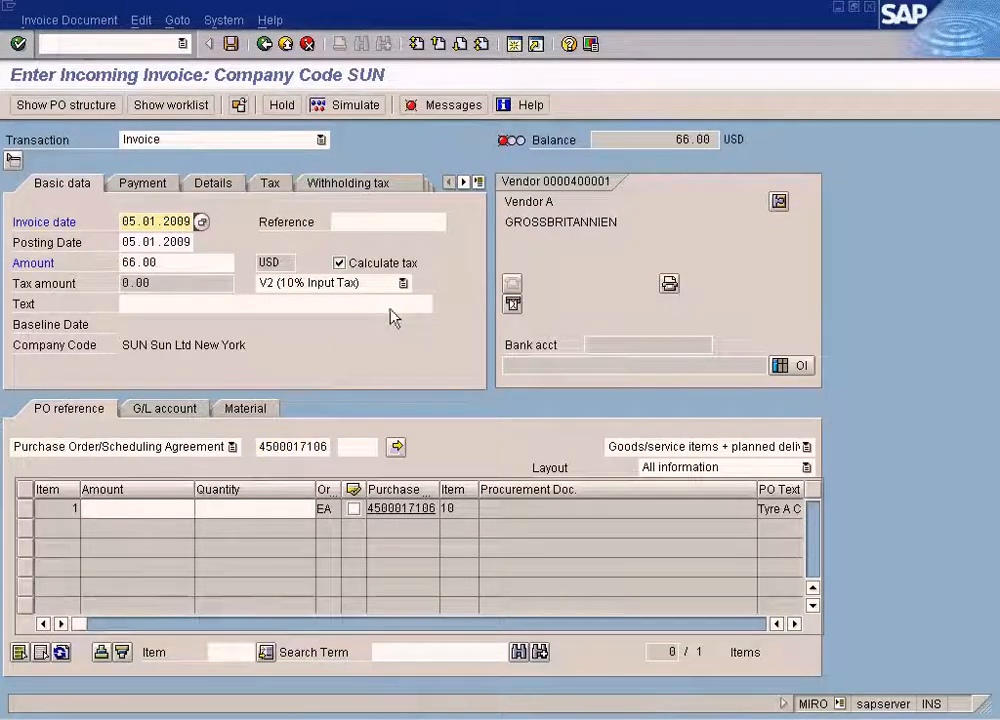
Check the debit note and set the quantity of the TYRE-A invoice item to 6.
key("alt+Tab")
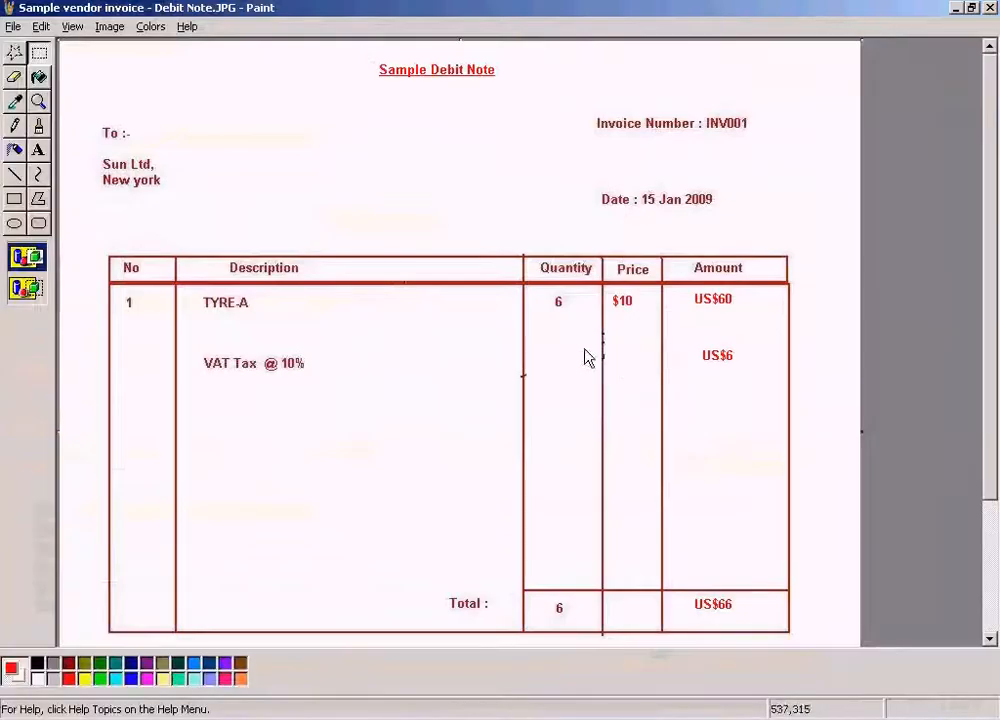
key("alt+Tab")
left_click(173, 511)
key("alt+Tab")
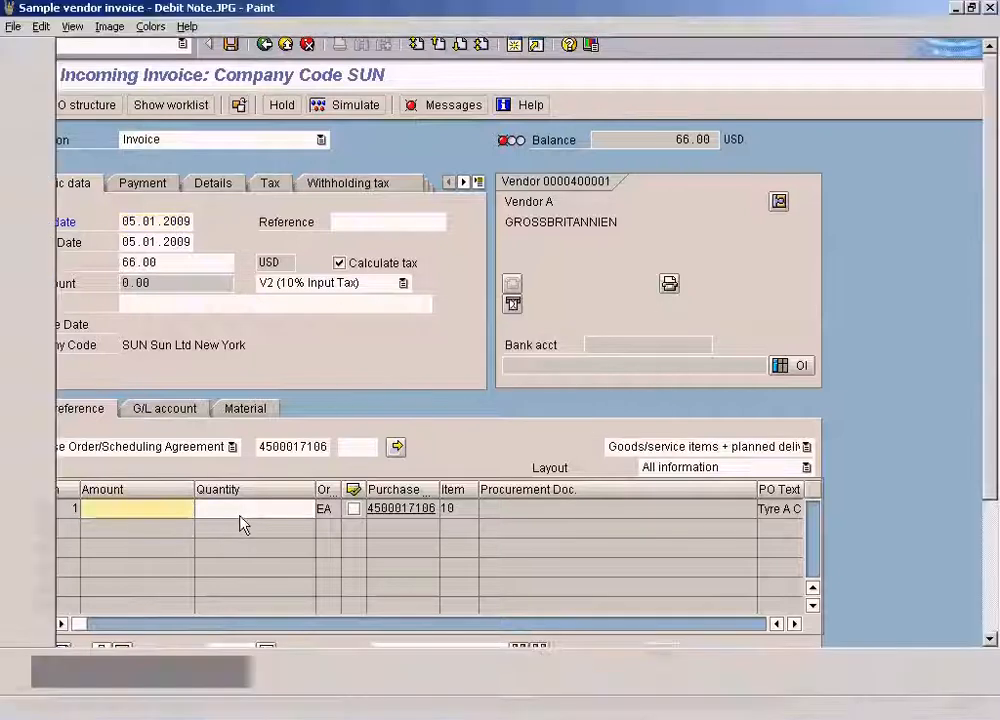
key("alt+Tab")
left_click(250, 516)
type("6")
Set the TYRE-A item's amount to 60 as on the debit note and check the entries.
left_click(173, 518)
key("alt+Tab")
key("alt+Tab")
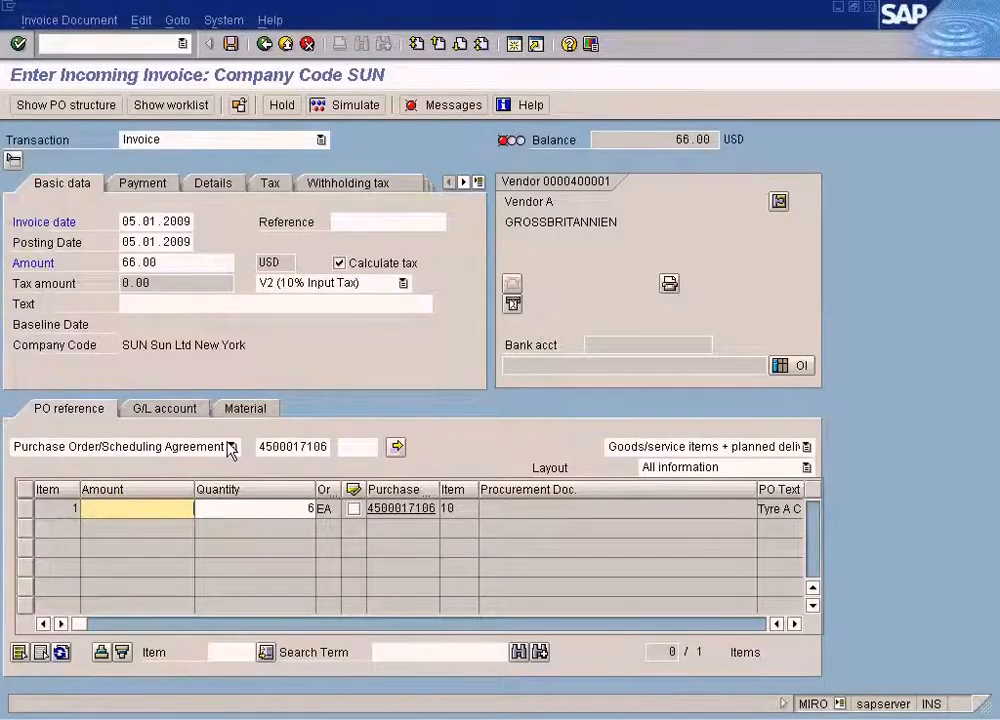
type("60")
key("alt+Tab")
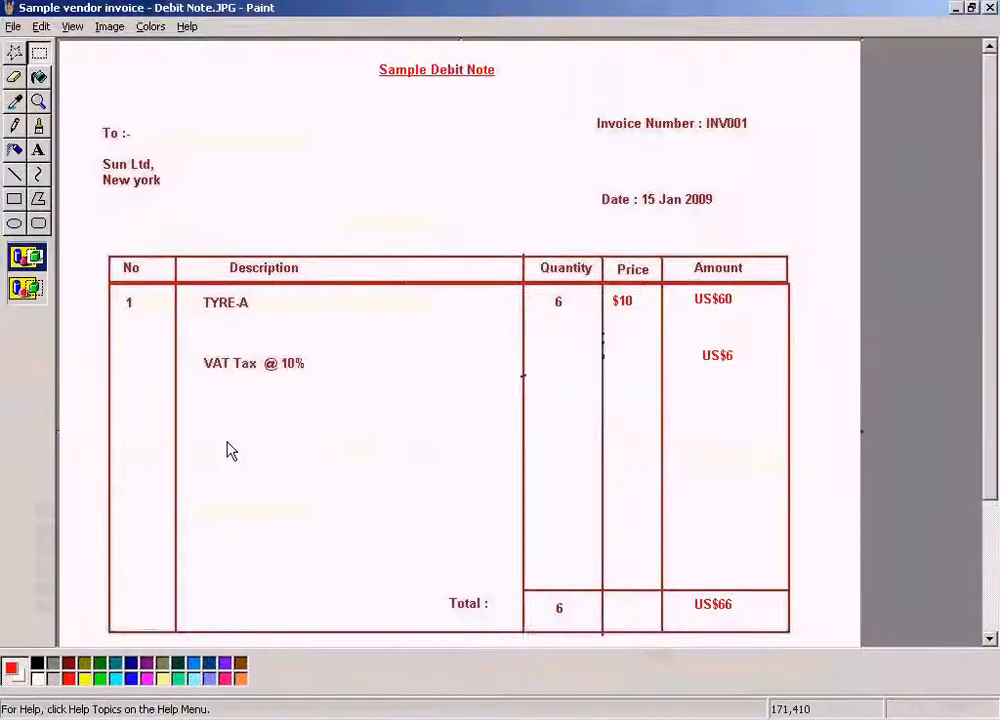
key("alt+Tab")
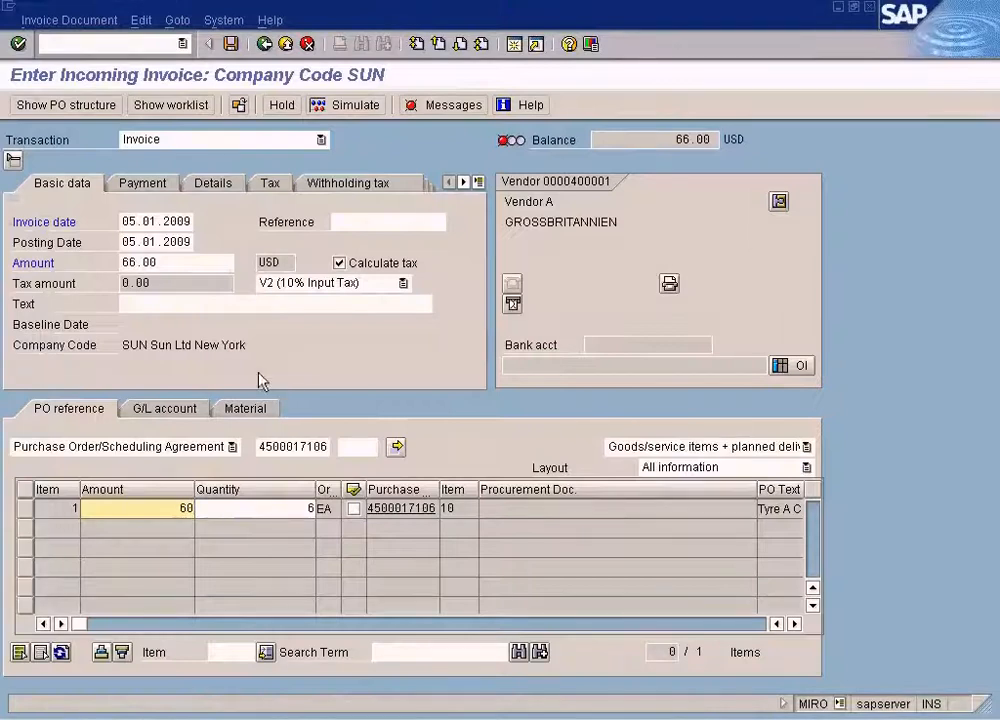
key("alt+Tab")
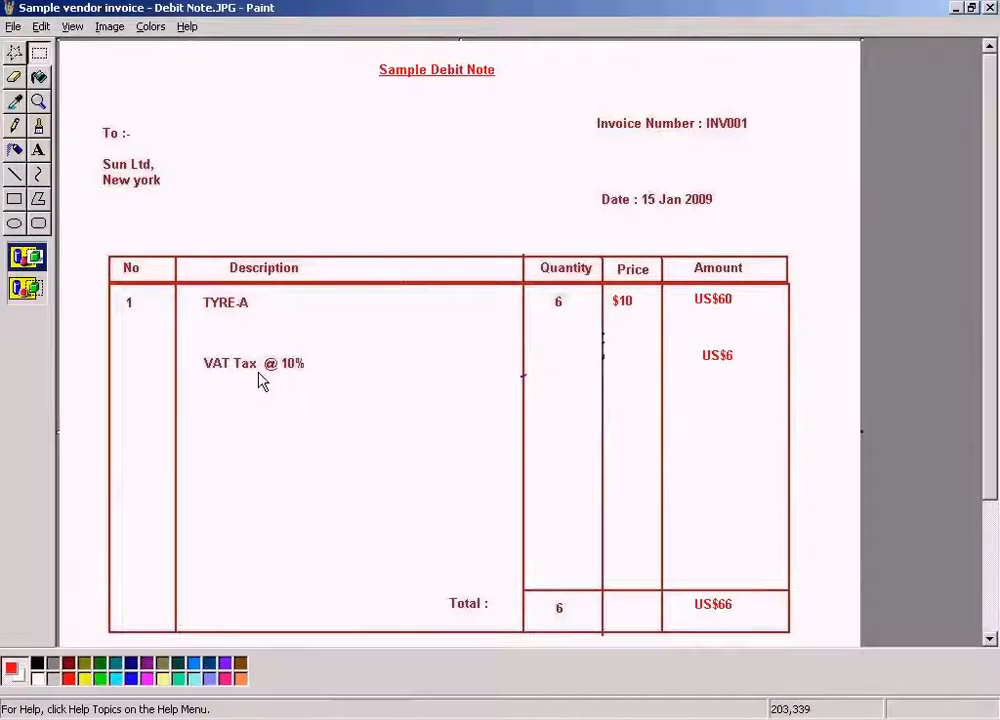
key("alt+Tab")
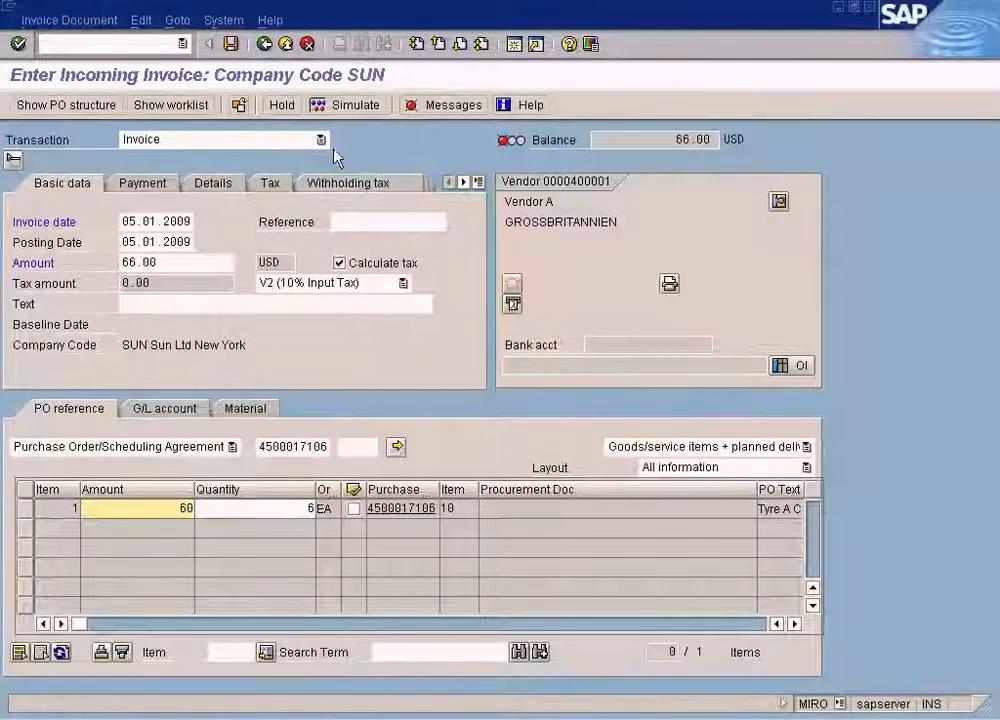
key("Return")
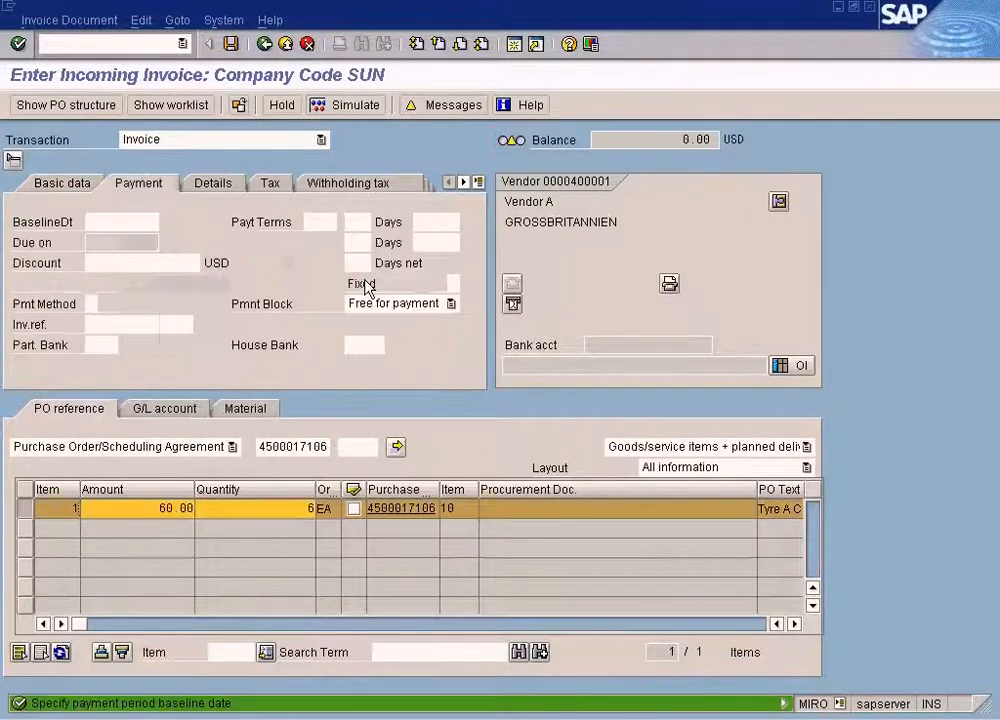
Set the payment baseline date of the invoice to 05.01.2009.
left_click(128, 222)
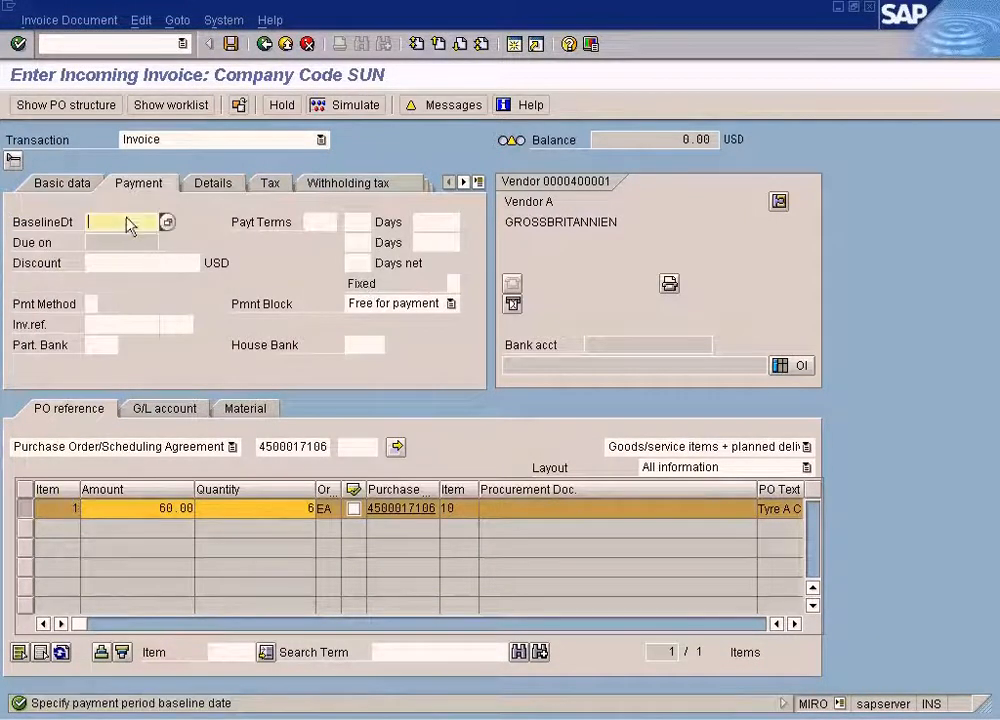
key("F4")
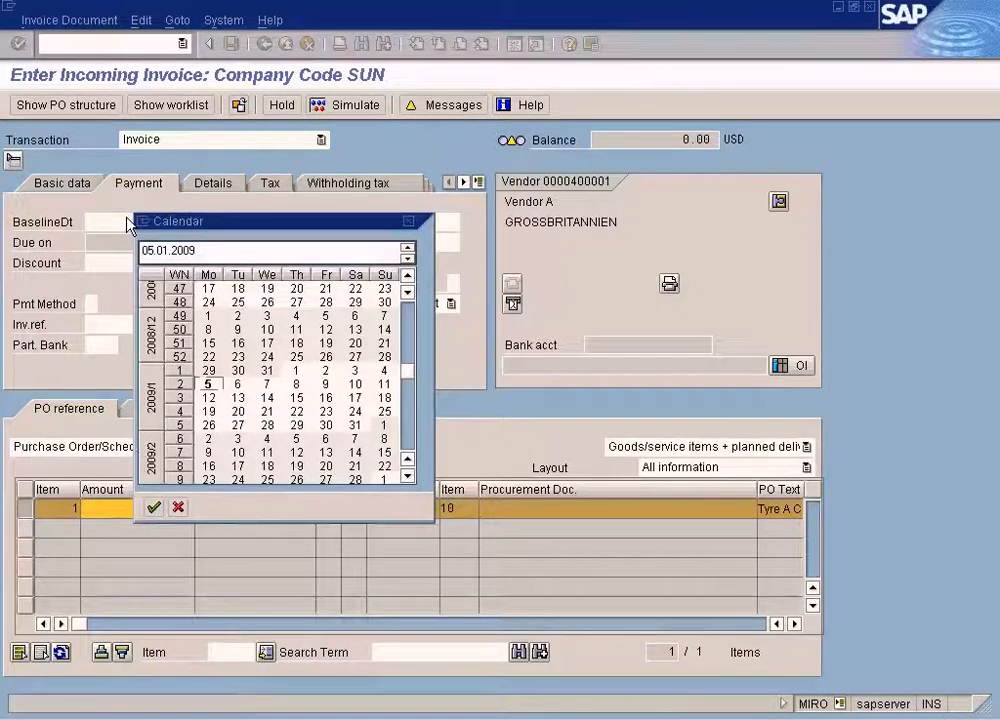
key("Return")
Return to the basic data, simulate the invoice posting to examine its account entries, and close the simulation without posting.
left_click(88, 183)
left_click(365, 112)
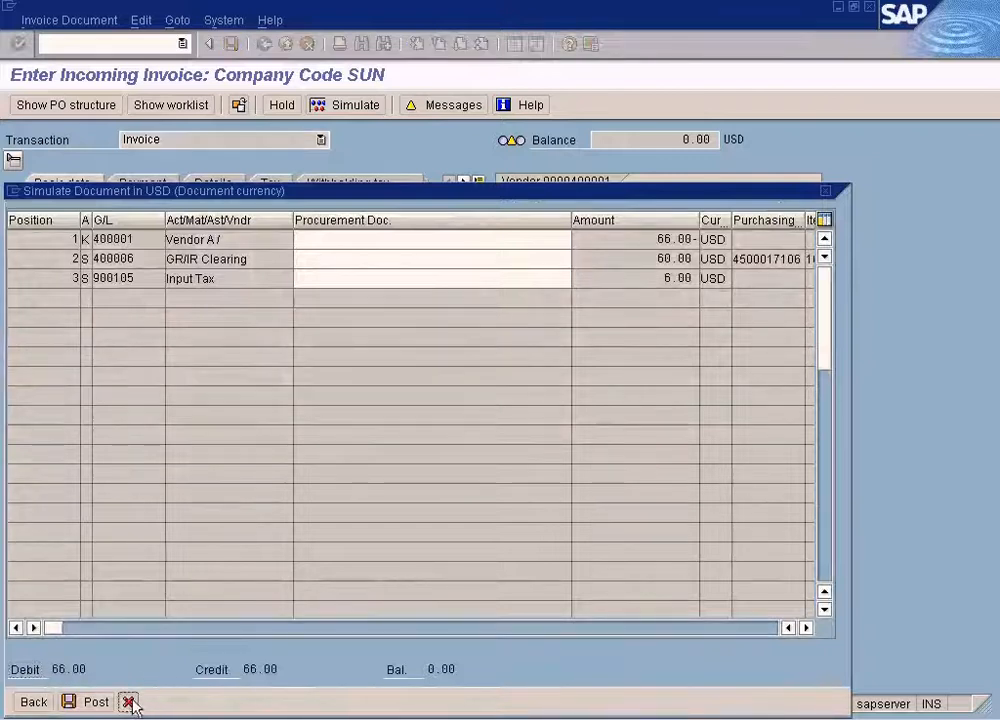
left_click(129, 702)
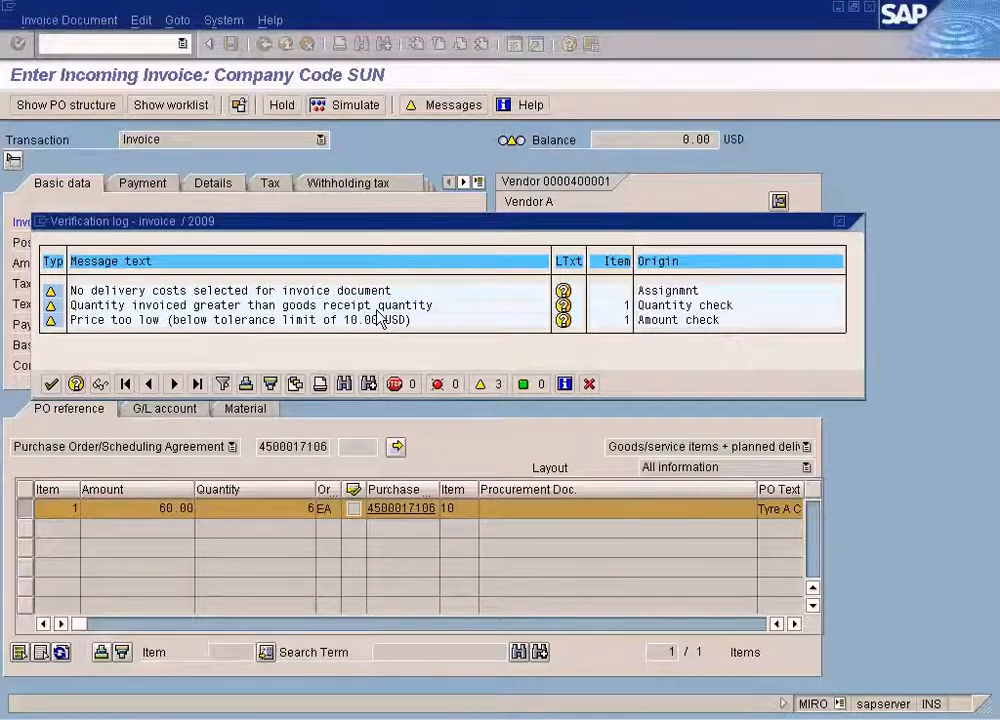
Read the explanations of the price and delivery cost messages in the verification log, and close the log.
left_click(565, 321)
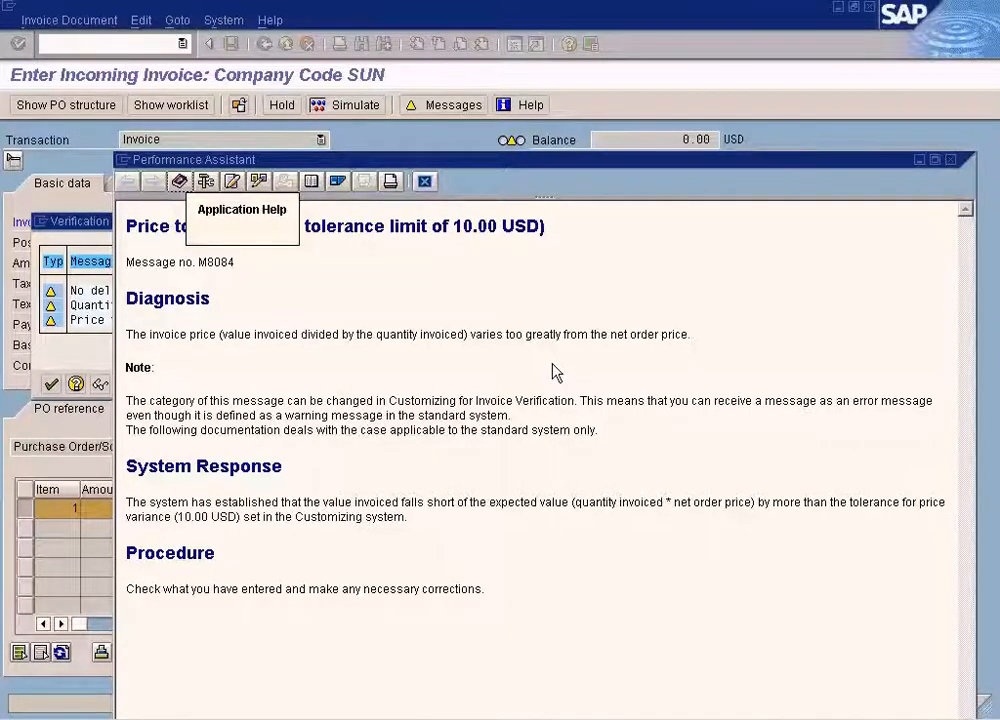
left_click(424, 182)
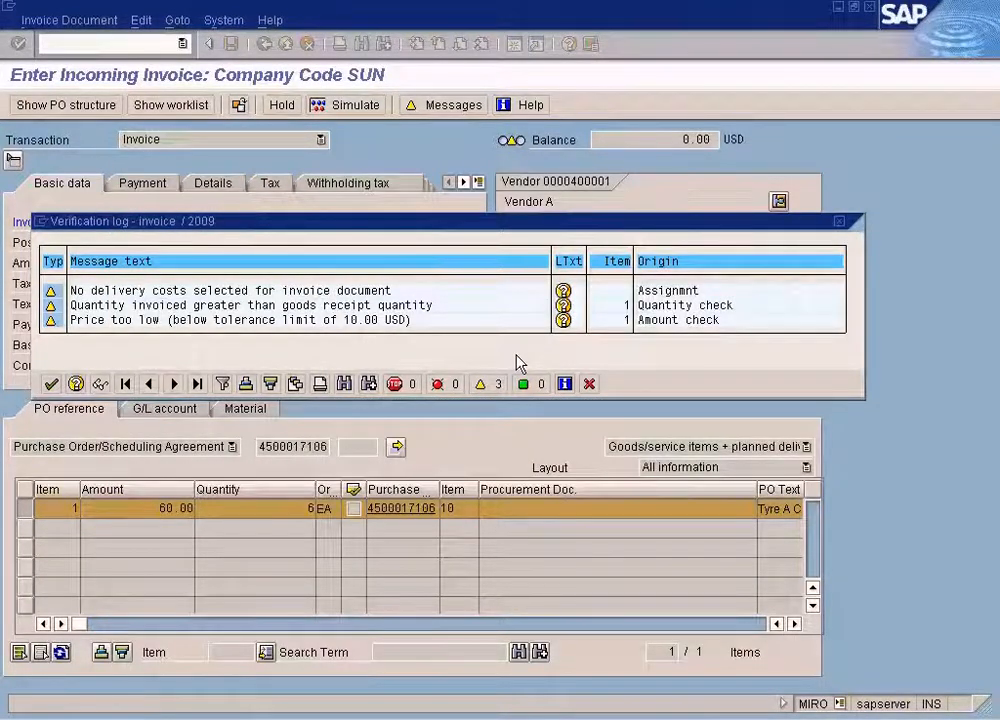
left_click(563, 291)
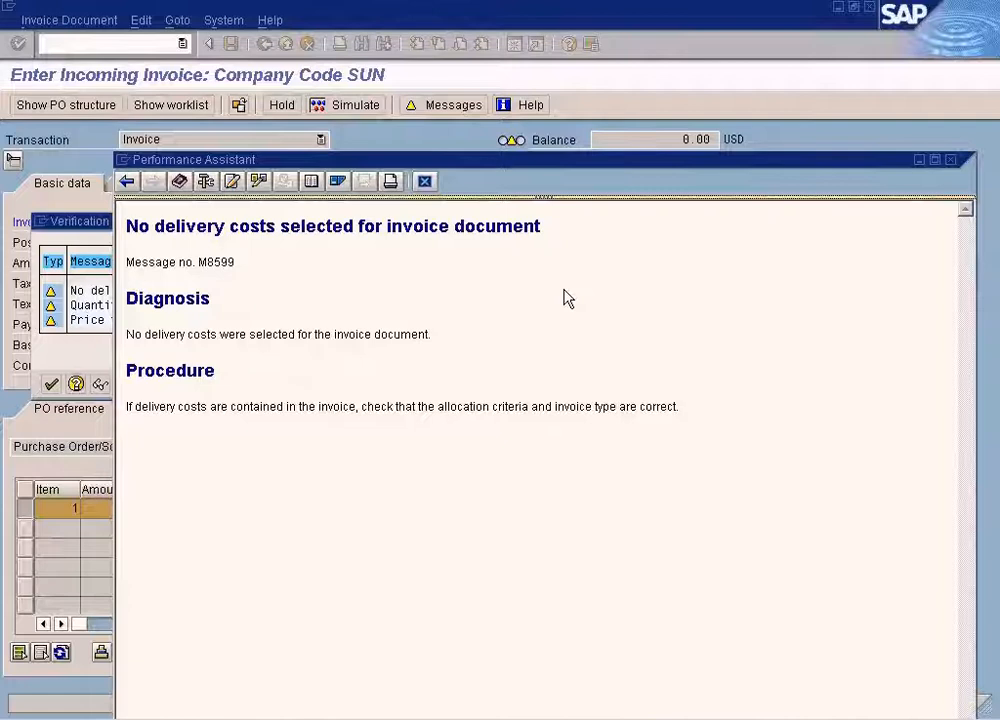
left_click(425, 182)
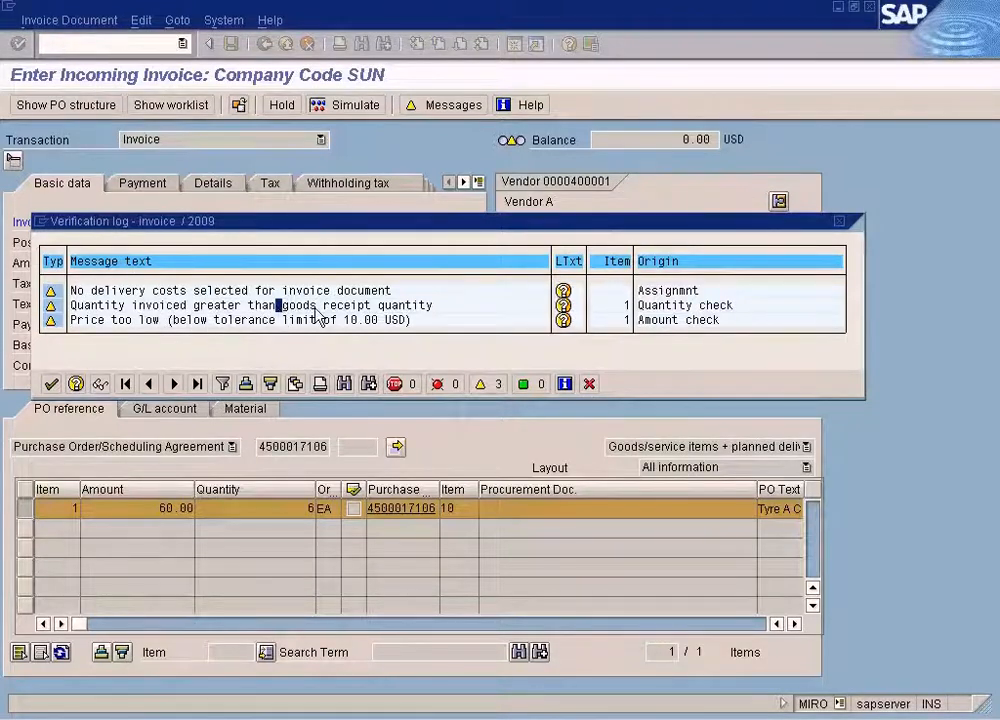
left_click(589, 383)
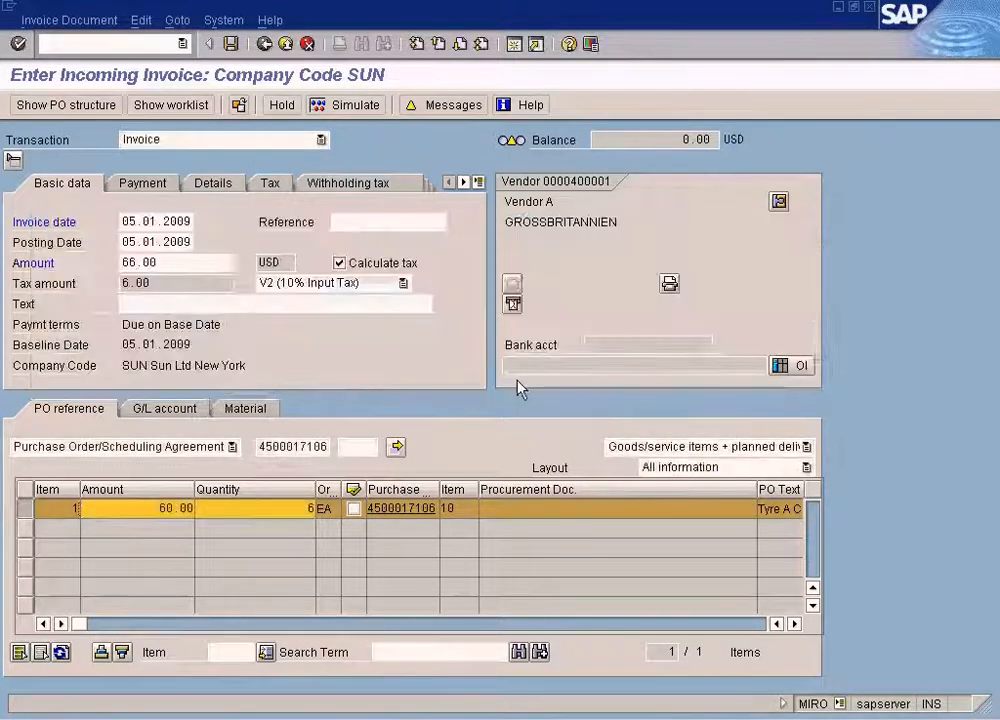
Simulate the invoice posting again to examine the vendor, GR/IR clearing and input tax entries, and close it without posting.
left_click(297, 512)
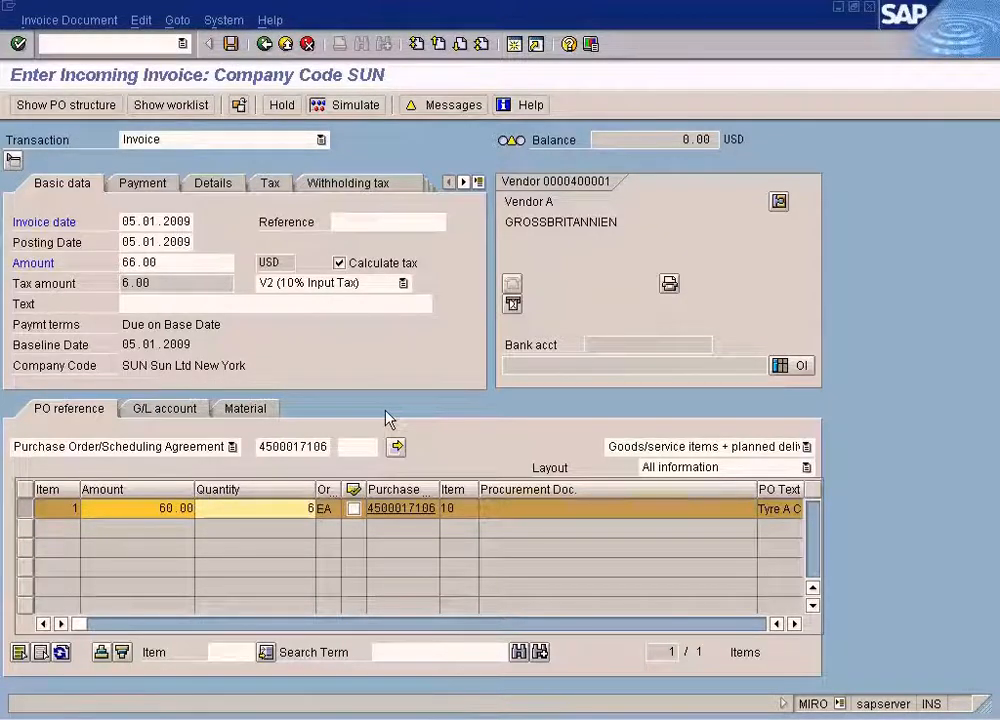
left_click(338, 112)
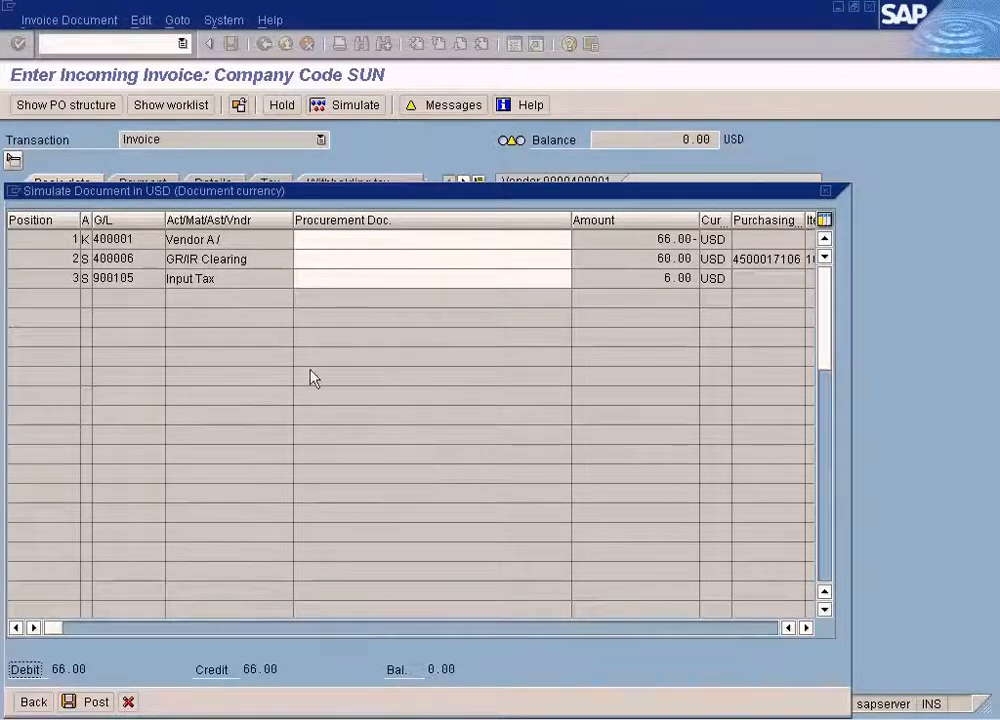
left_click_drag(400, 195, 446, 140)
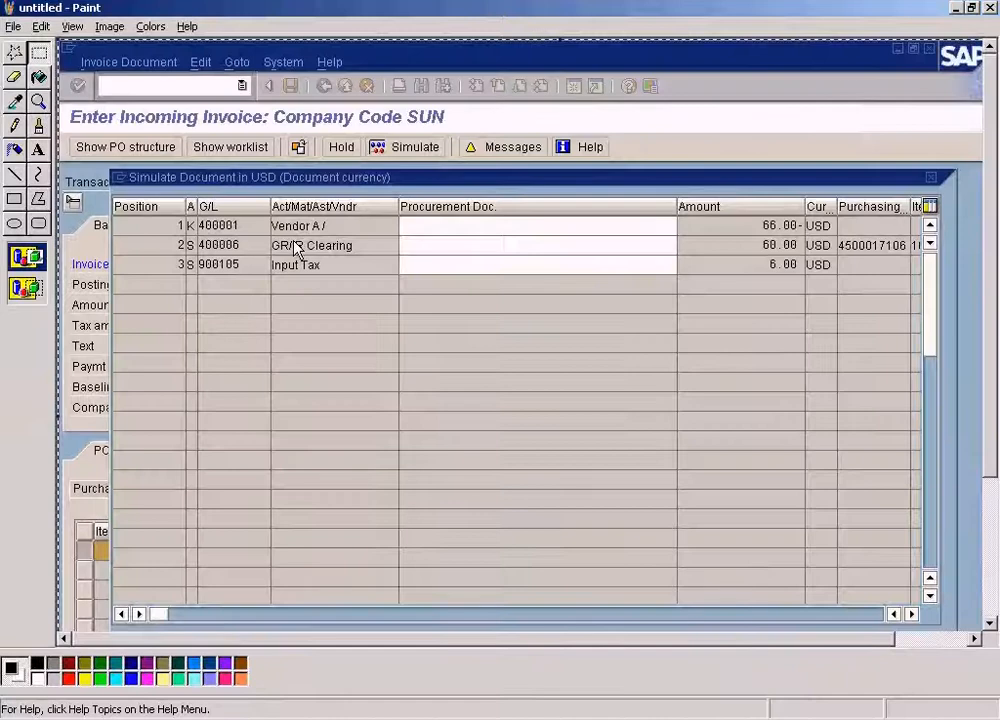
key("alt+Tab")
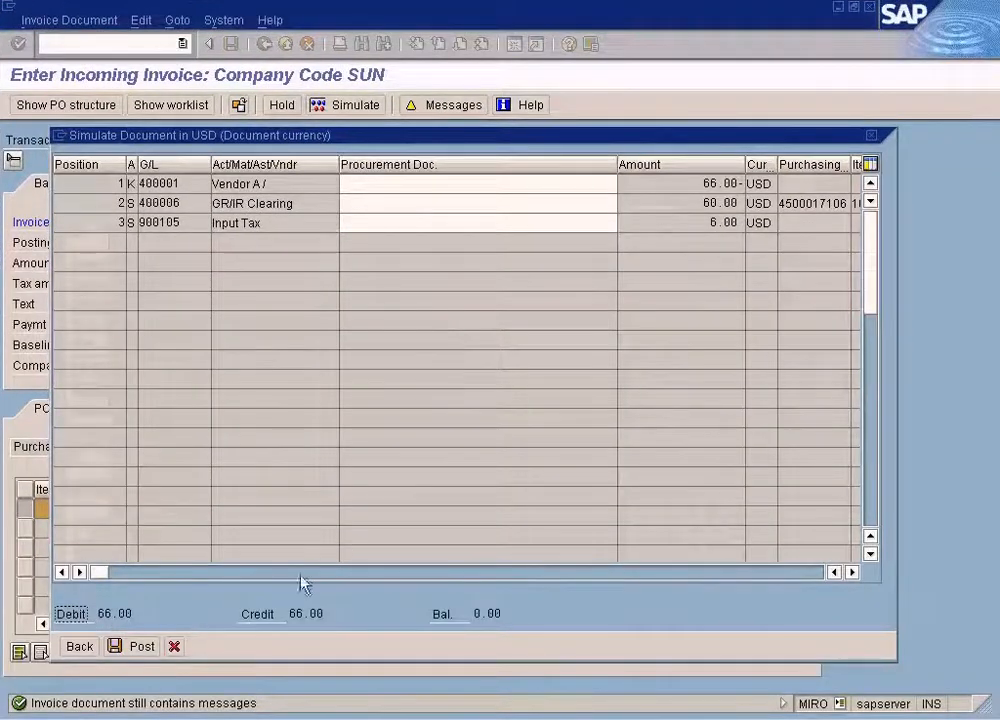
left_click(174, 646)
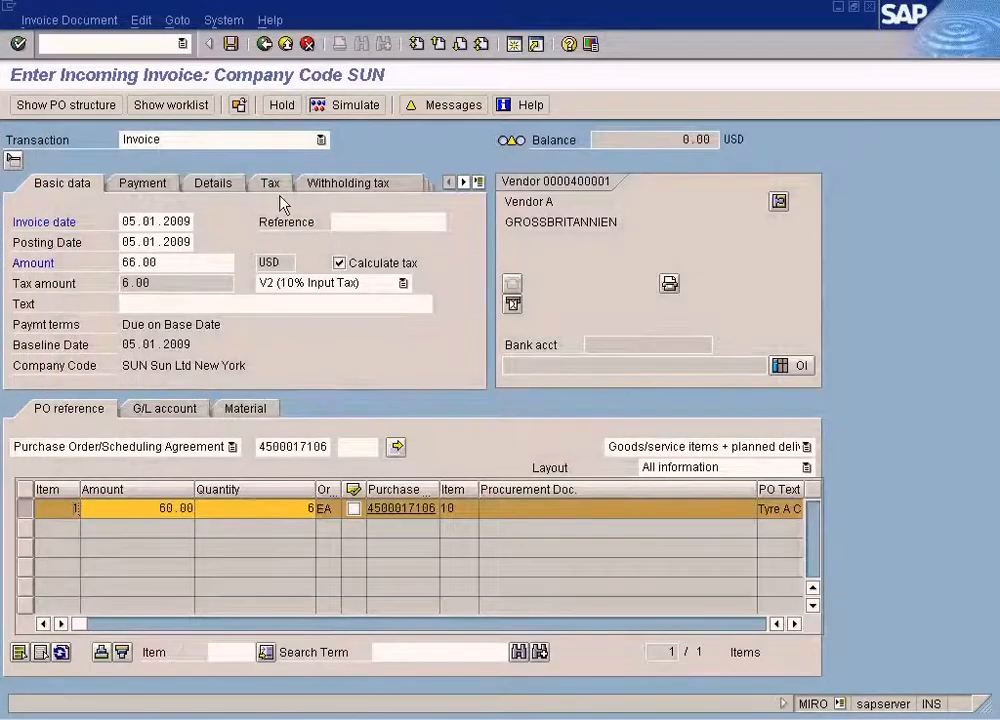
Leave the invoice without posting it and start a new incoming invoice with transaction MIRO.
left_click(285, 44)
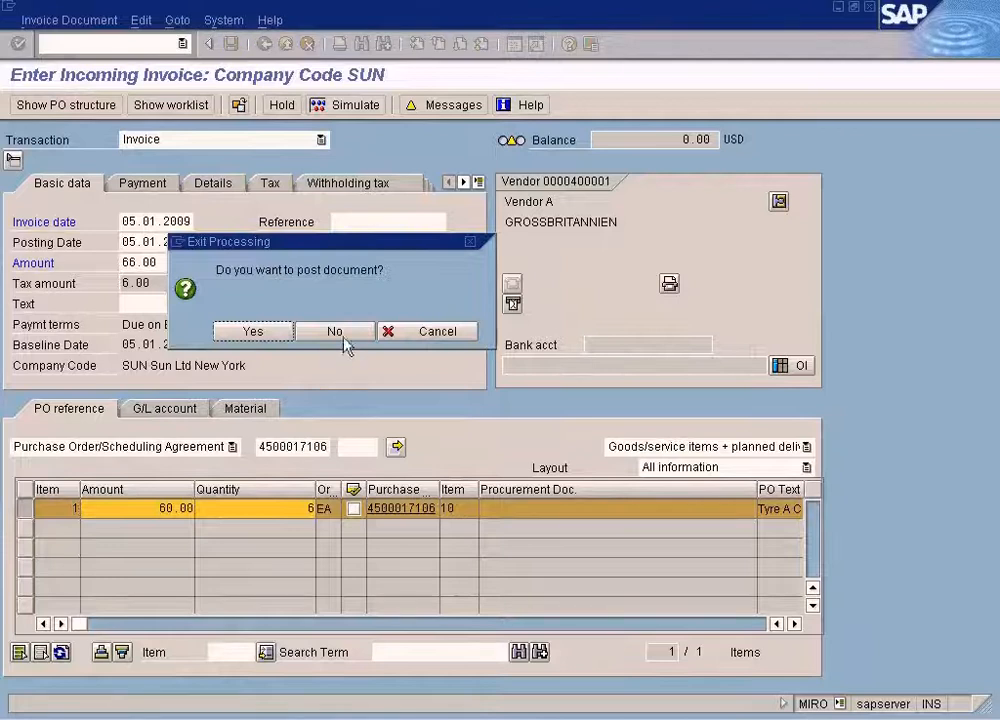
left_click(336, 331)
type("miro")
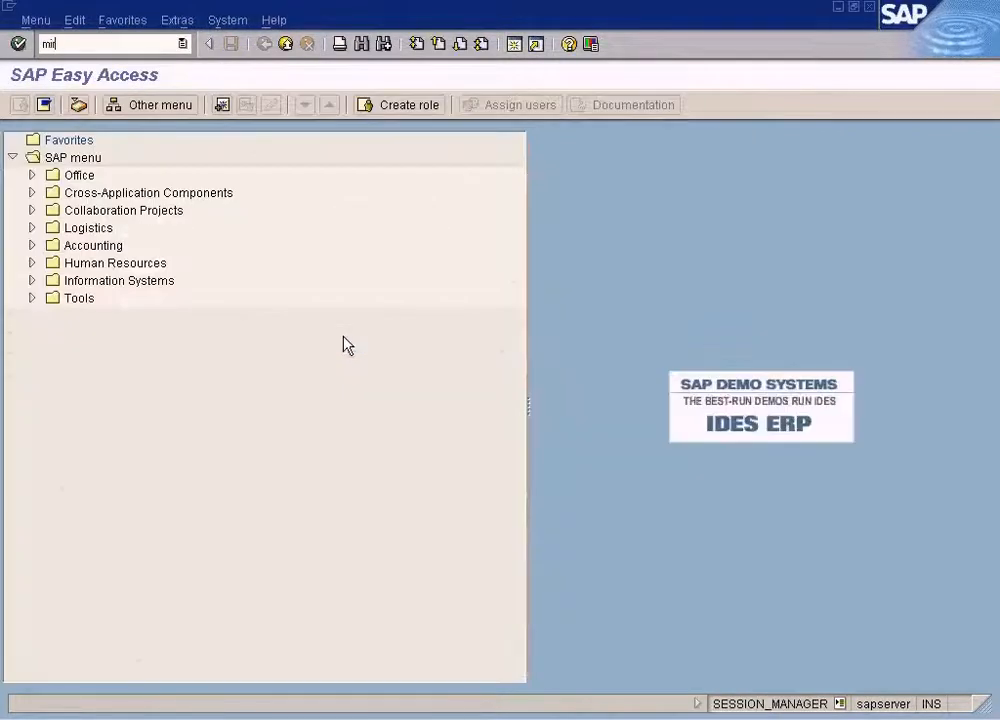
key("Return")
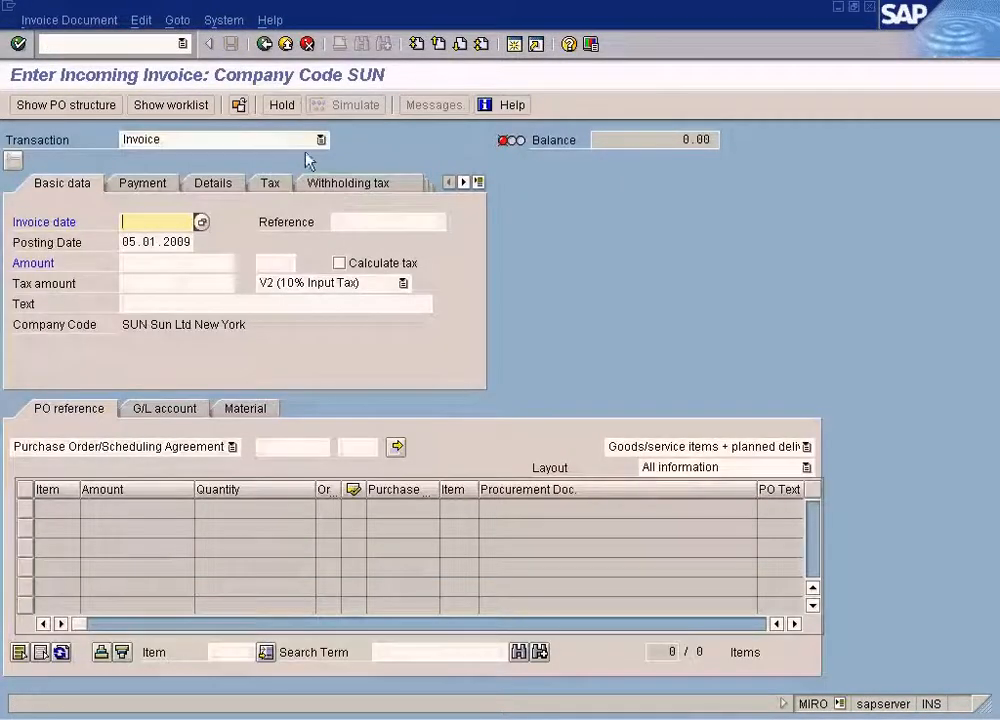
Set the transaction type to Subsequent debit and the invoice date to 05.01.2009.
left_click(250, 140)
left_click(243, 188)
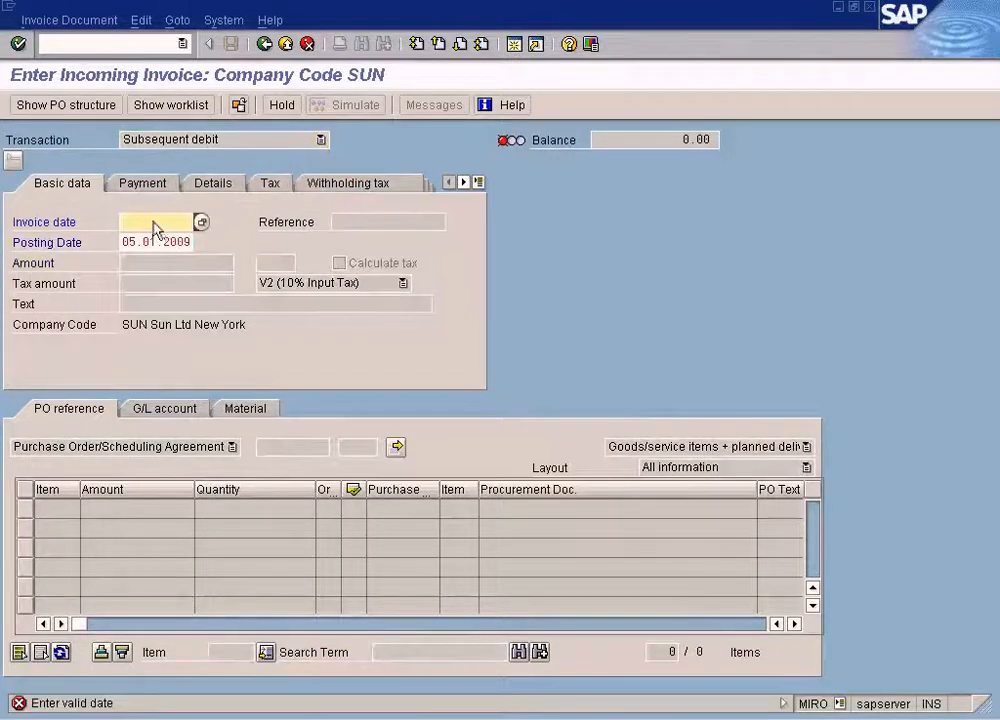
key("F4")
key("Return")
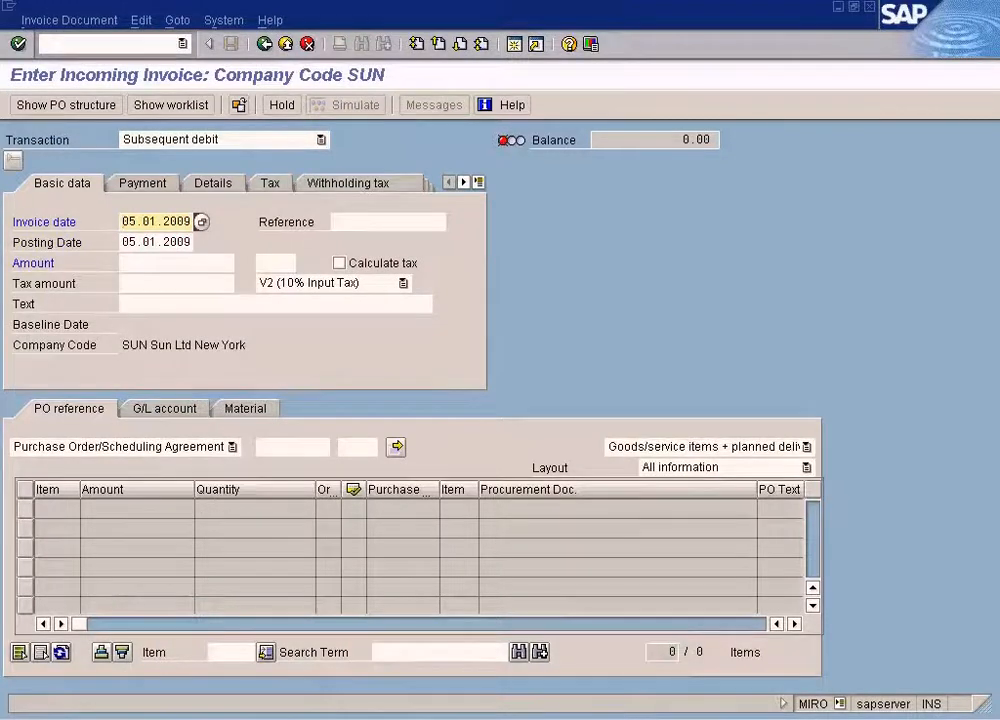
Check the sample debit note's total, enter 66 as the subsequent debit's amount and turn on tax calculation.
left_click(630, 718)
left_click(629, 710)
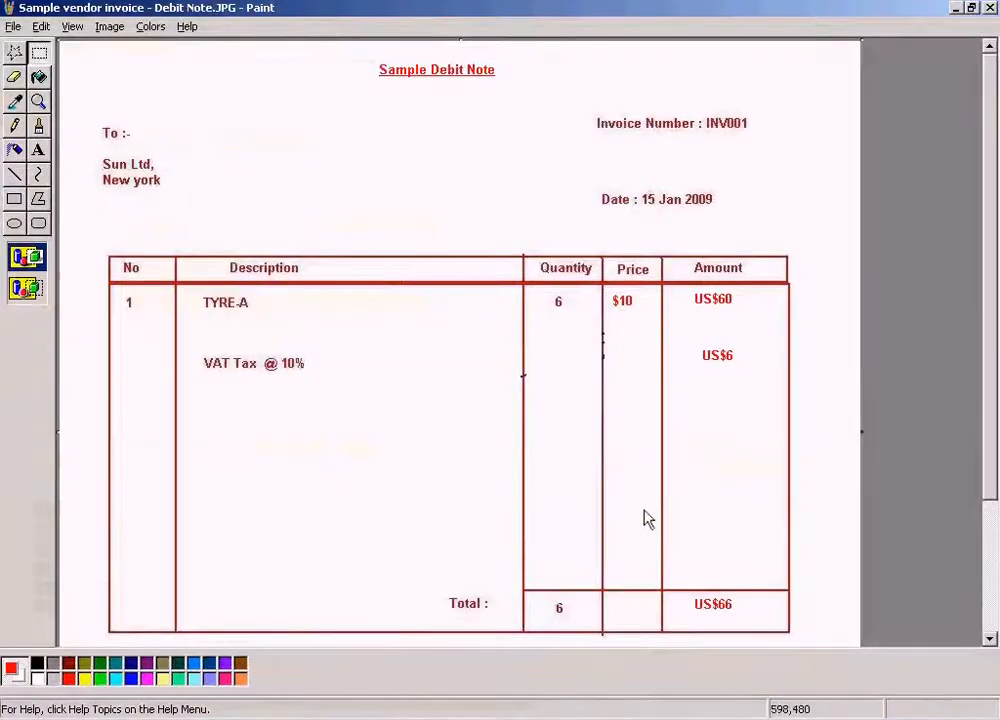
key("alt+Tab")
left_click(190, 265)
key("alt+Tab")
key("alt+Tab")
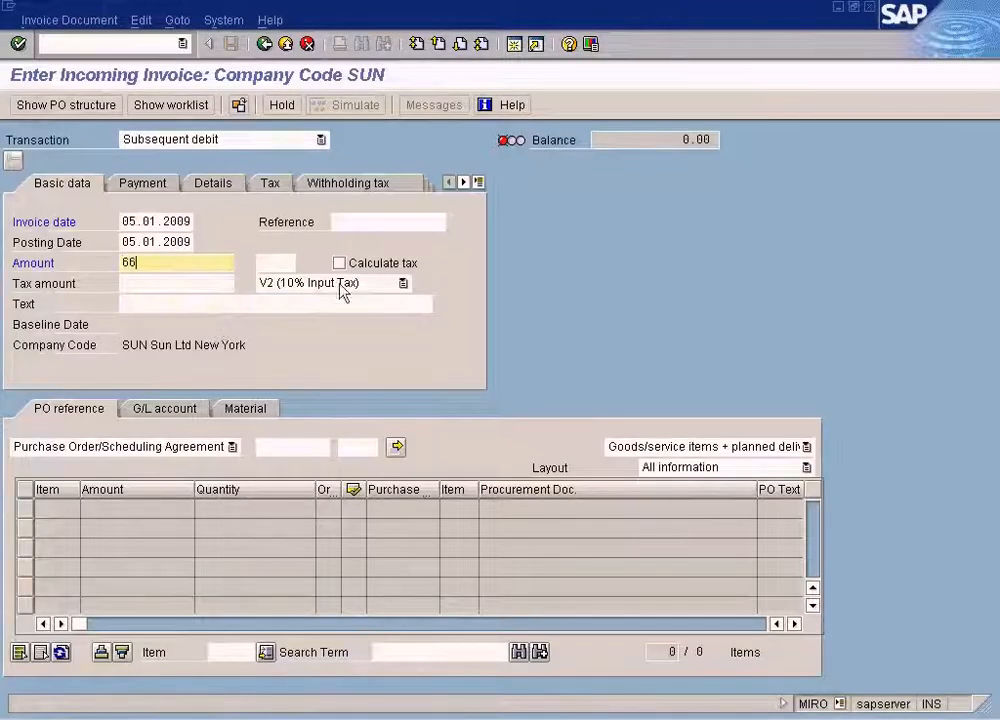
type("66")
left_click(339, 263)
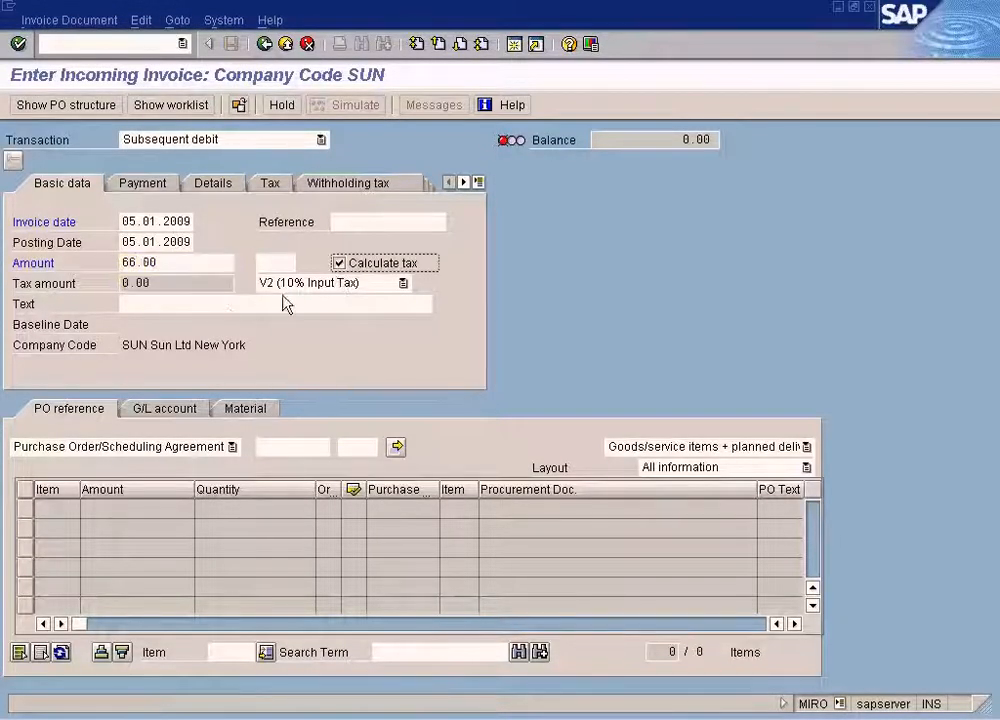
Look up the purchase order with the goods receipt of 6 TYRE-A pieces and load its item into the subsequent debit.
left_click(280, 447)
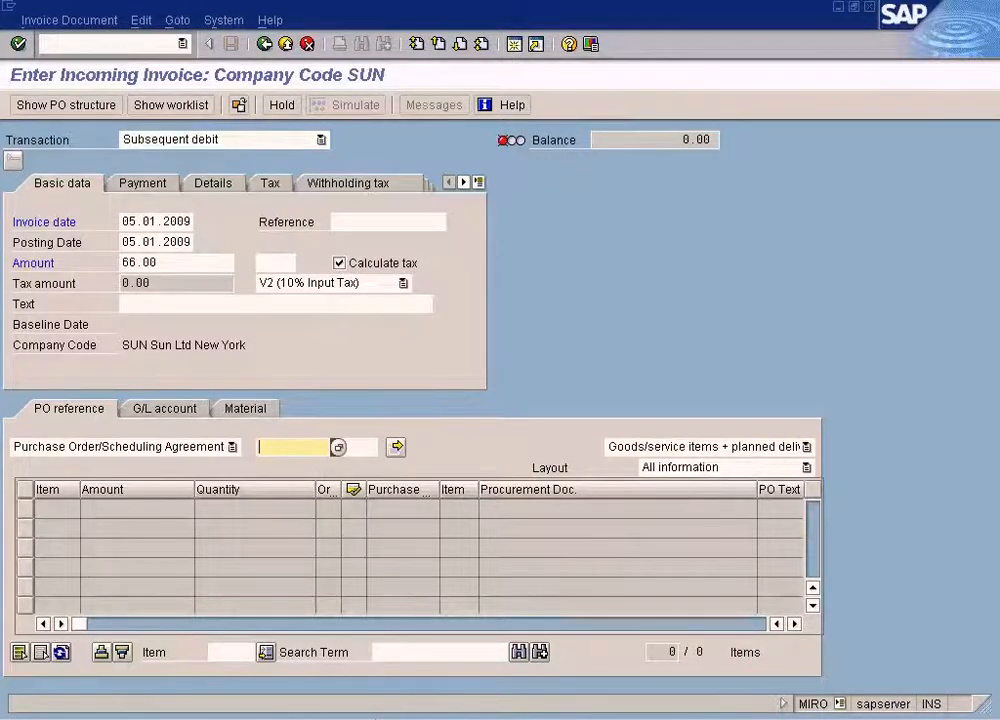
left_click(375, 718)
left_click(390, 670)
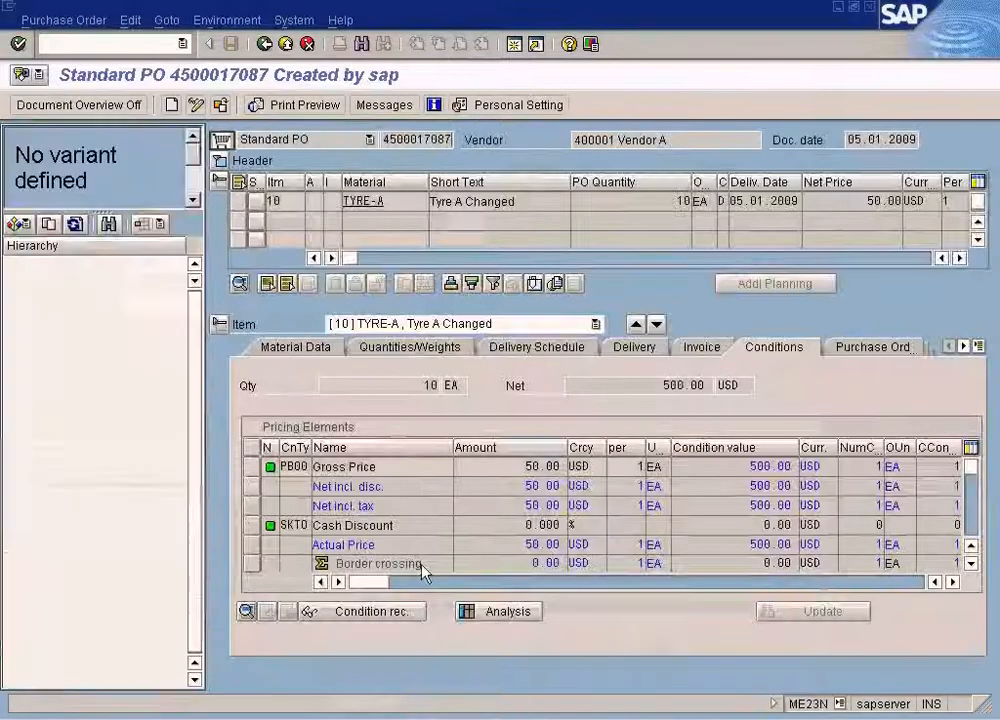
left_click(868, 10)
left_click(375, 718)
left_click(380, 670)
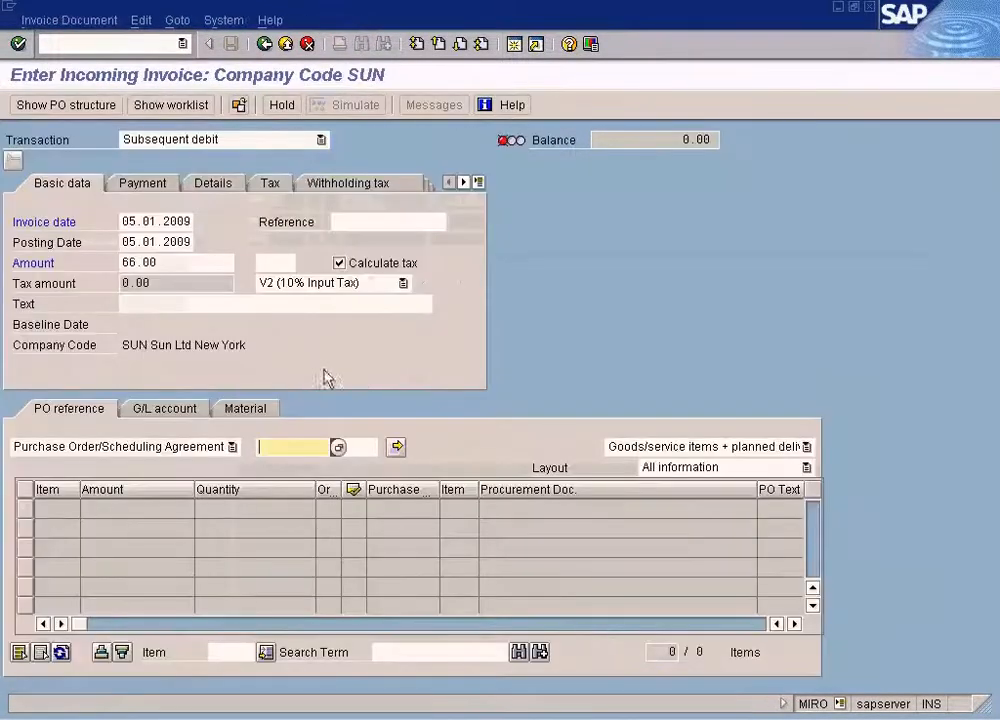
type("4500017106")
key("Return")
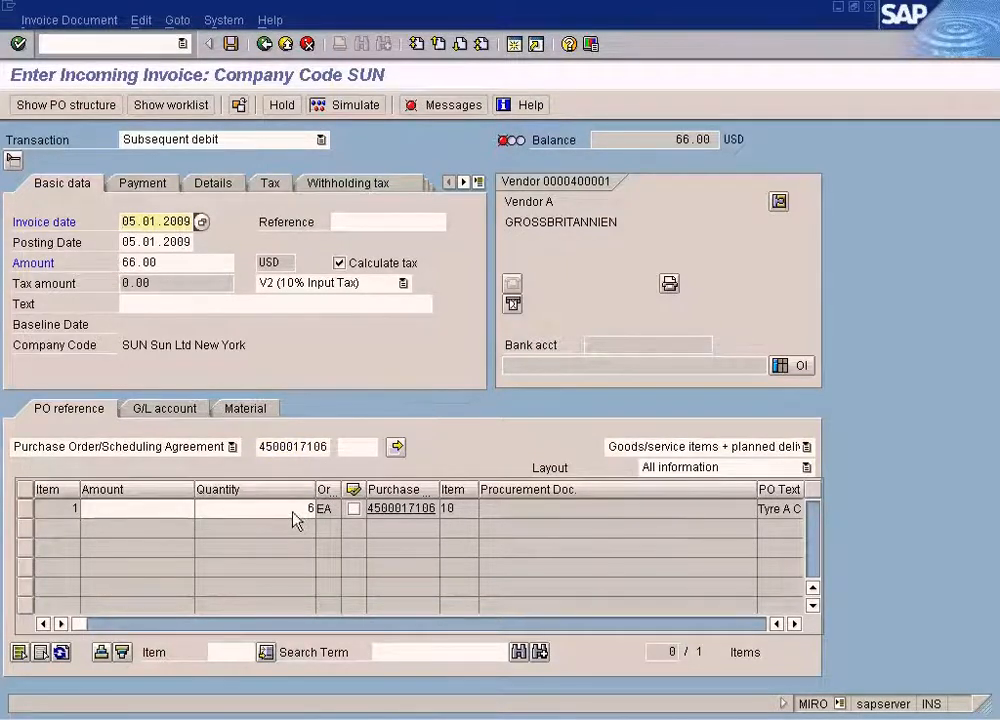
Set the TYRE-A item's amount to 60 and check its quantity against the referenced purchase order.
left_click(185, 509)
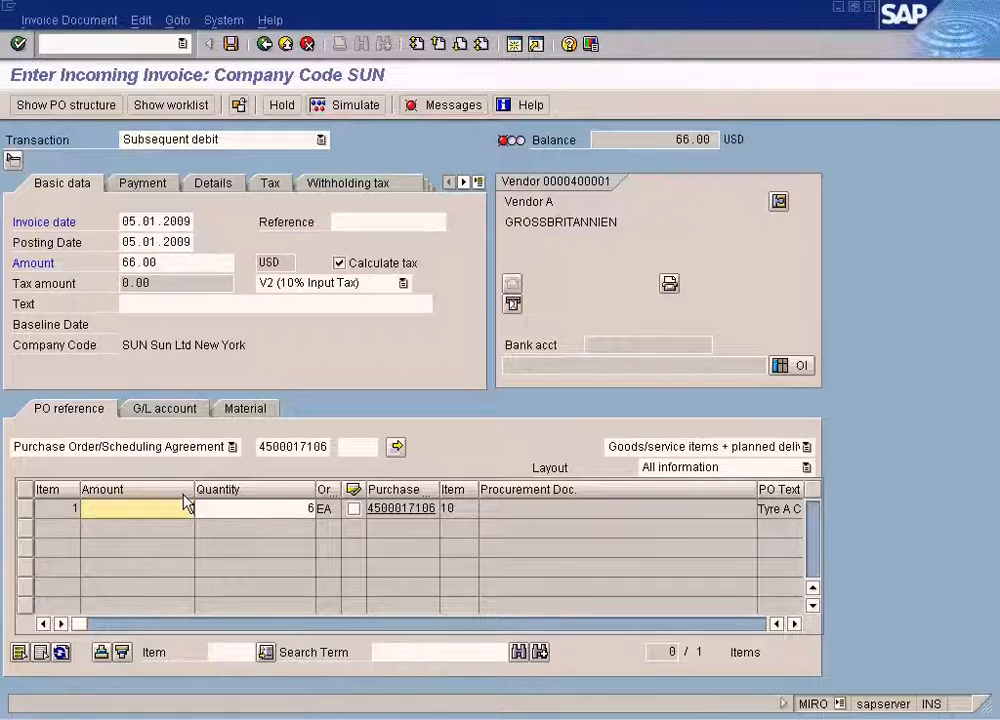
type("60")
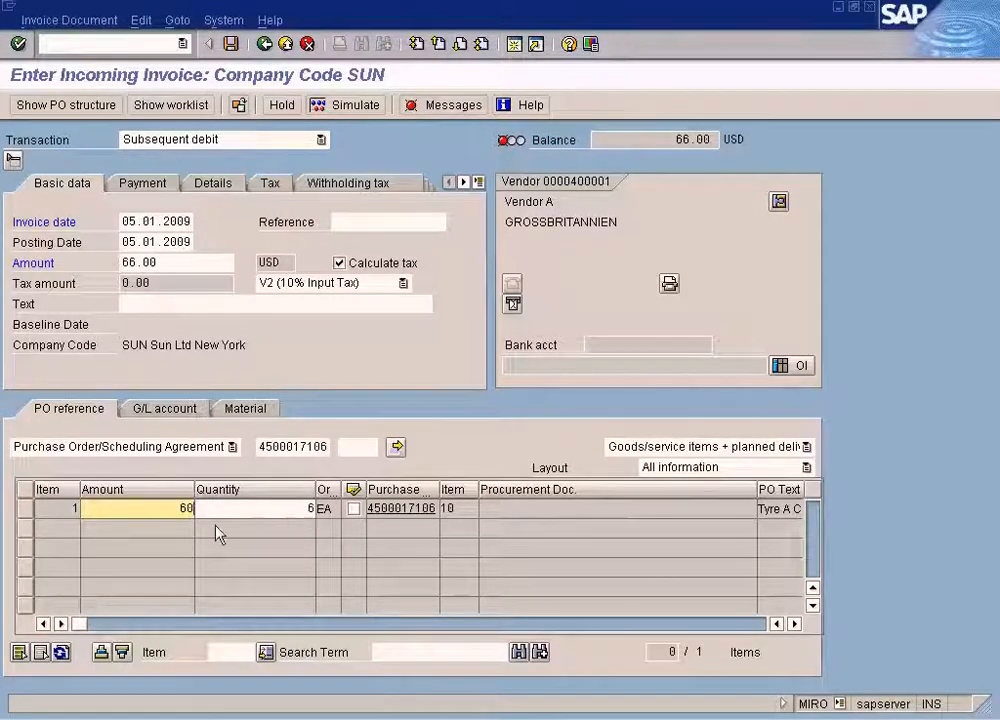
left_click(288, 449)
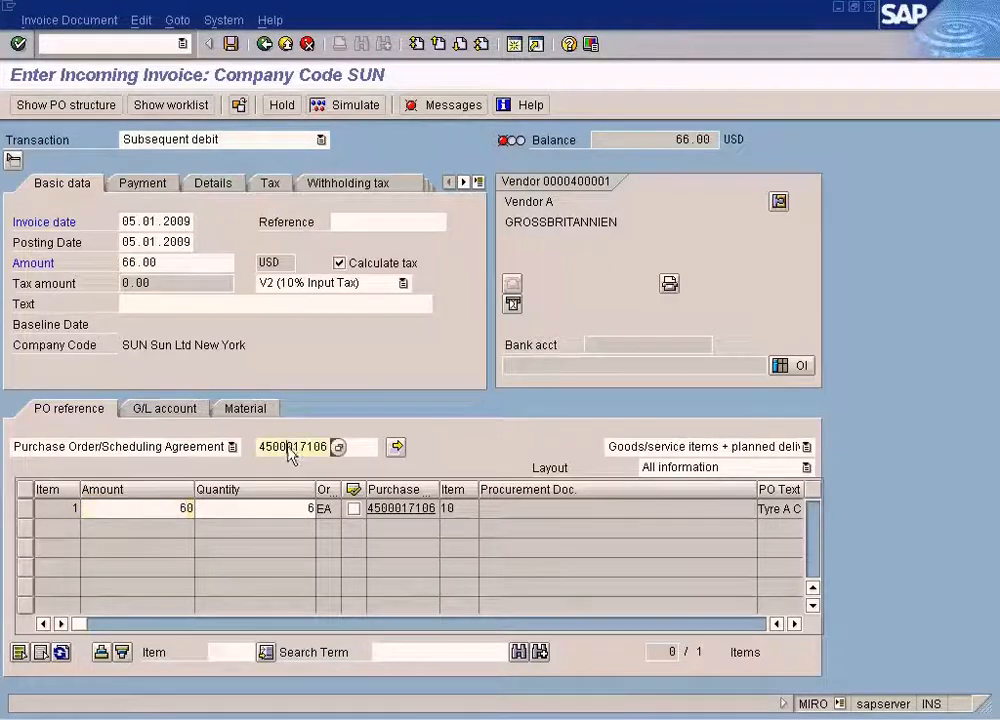
left_click(282, 509)
left_click(294, 453)
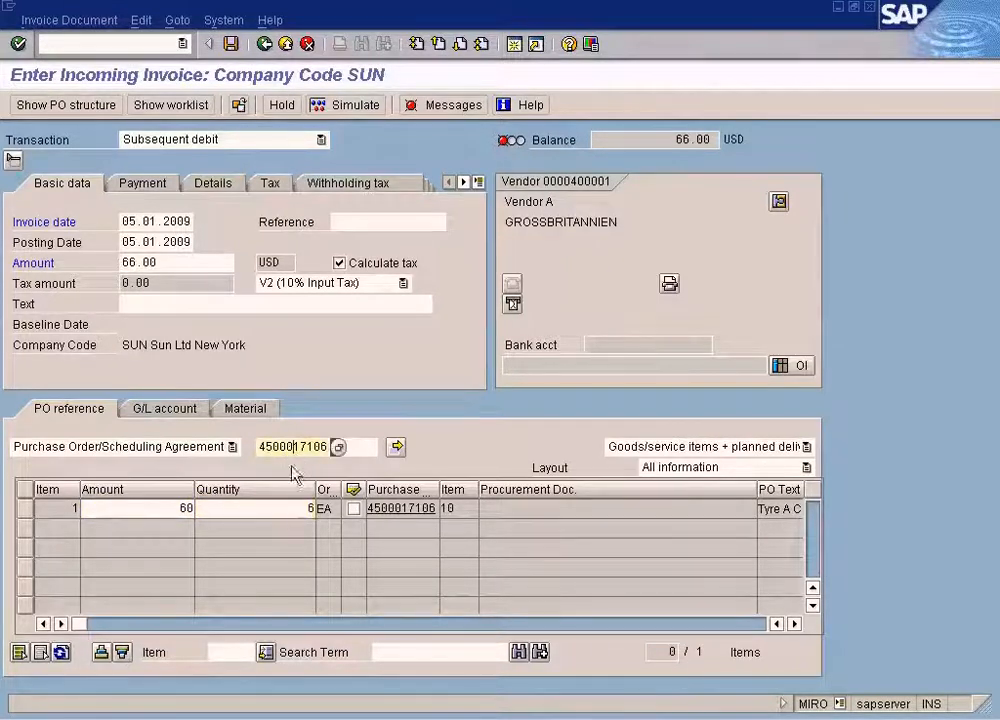
left_click(290, 511)
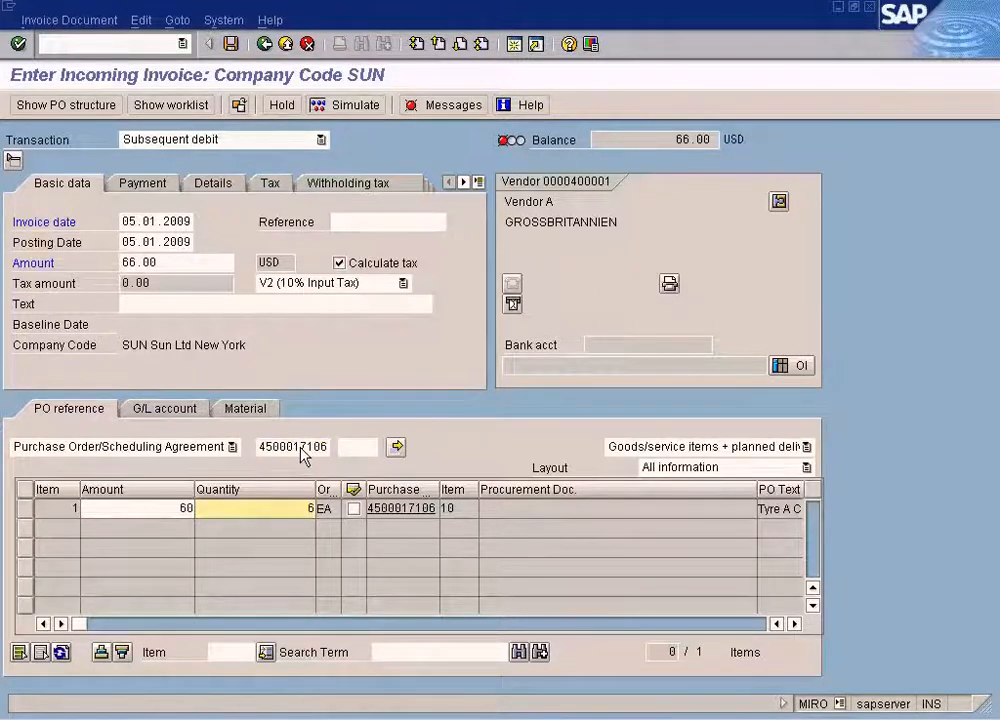
left_click(292, 452)
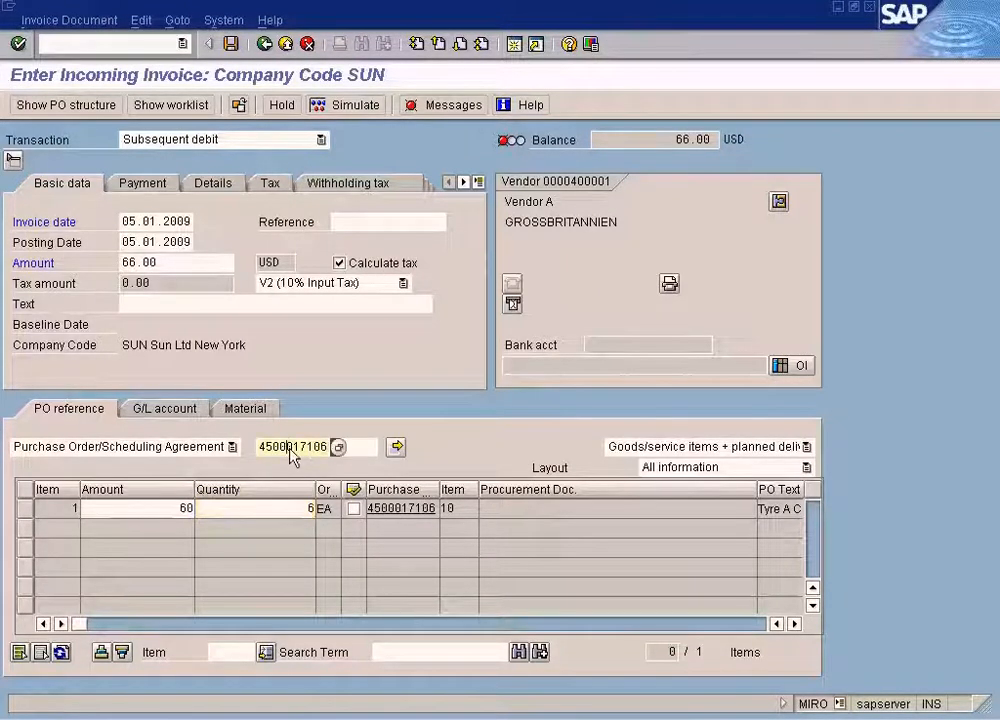
left_click(277, 512)
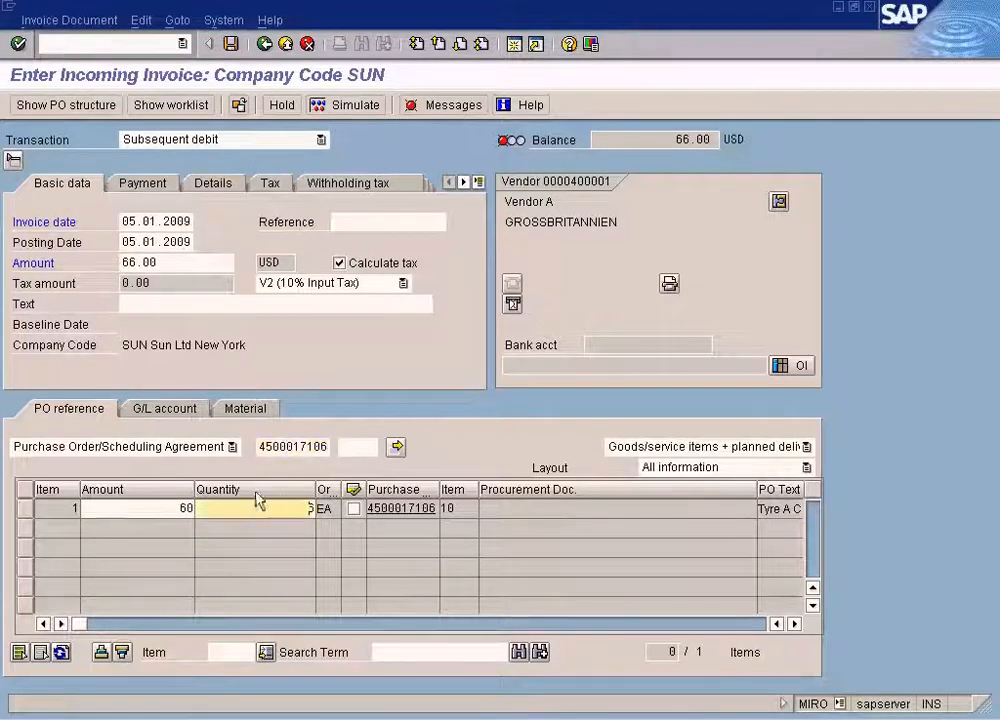
left_click(179, 511)
left_click(296, 449)
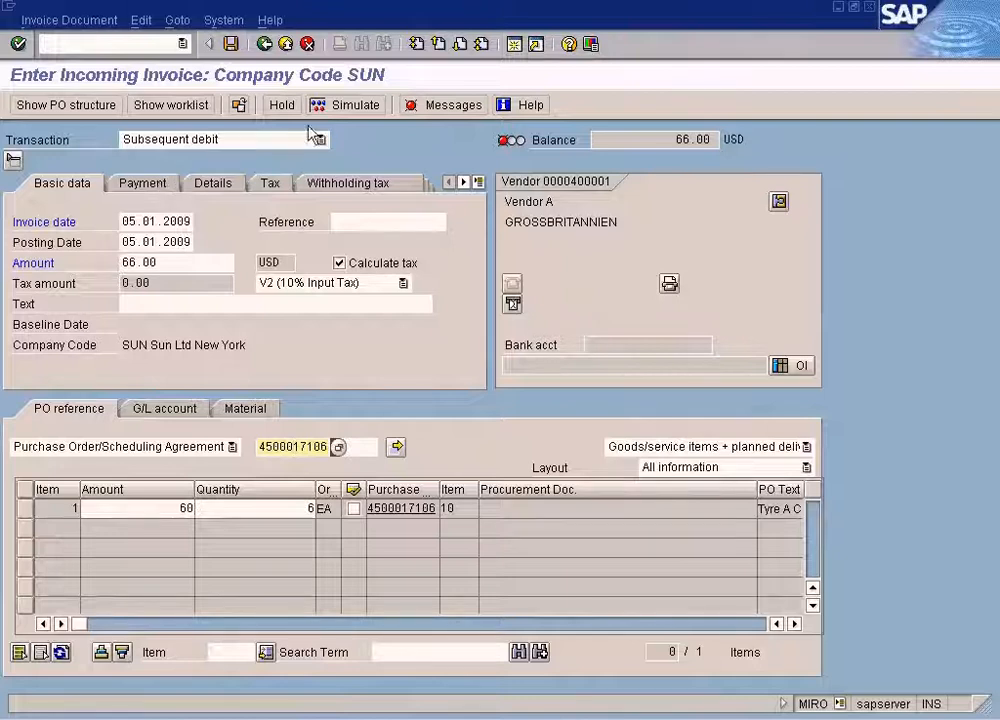
Set the subsequent debit's payment baseline date to 05.01.2009 and review its verification messages.
left_click(357, 105)
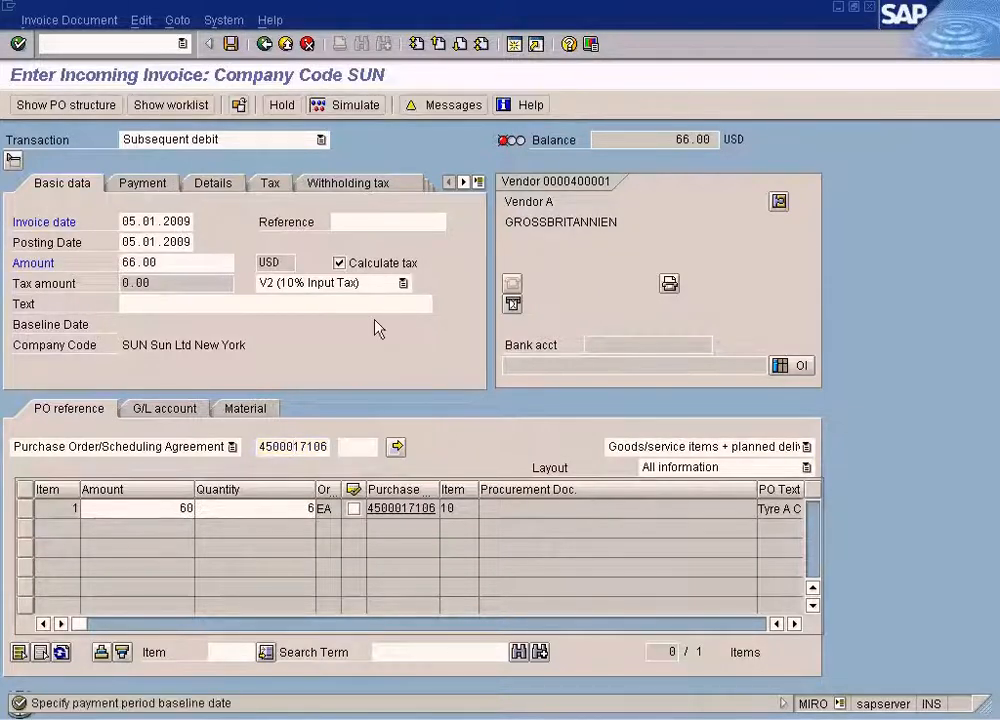
left_click(148, 225)
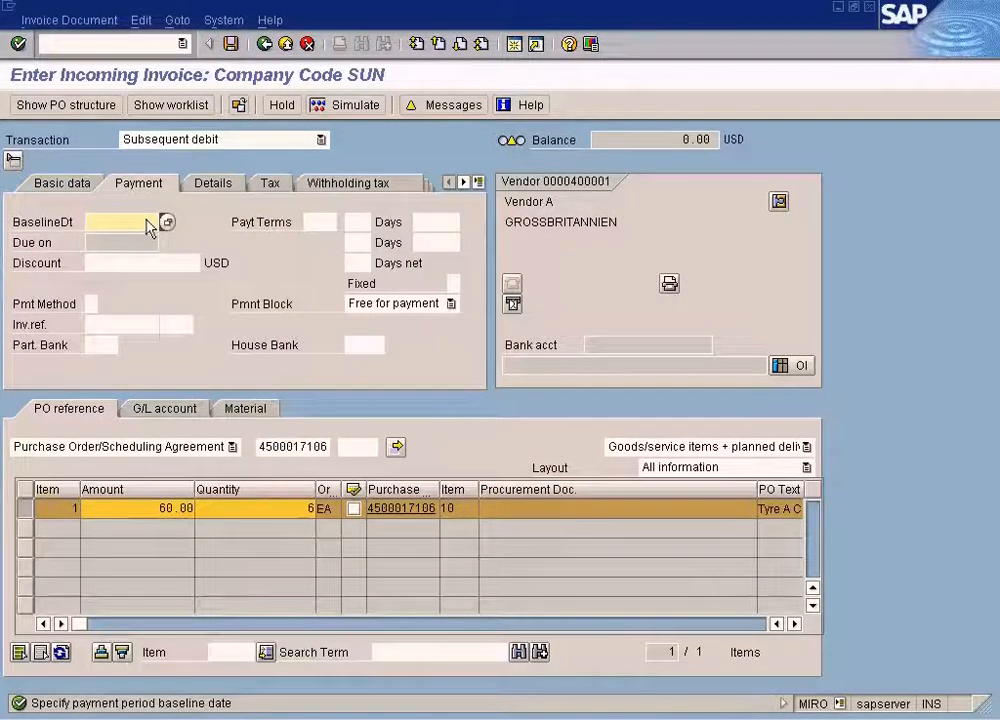
left_click(166, 222)
key("Return")
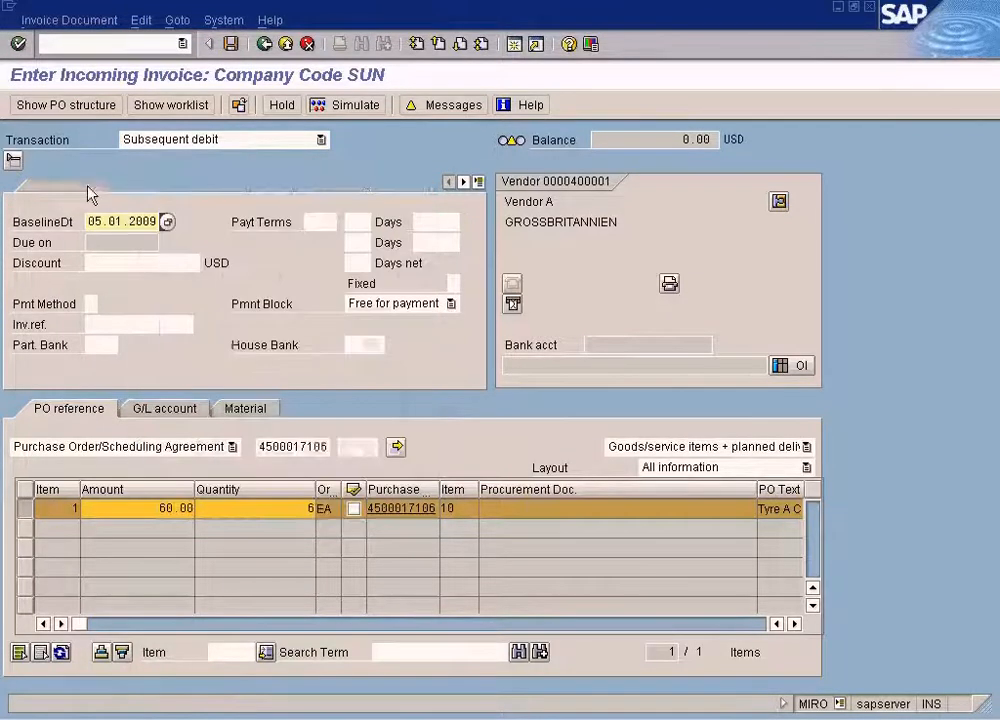
left_click(447, 105)
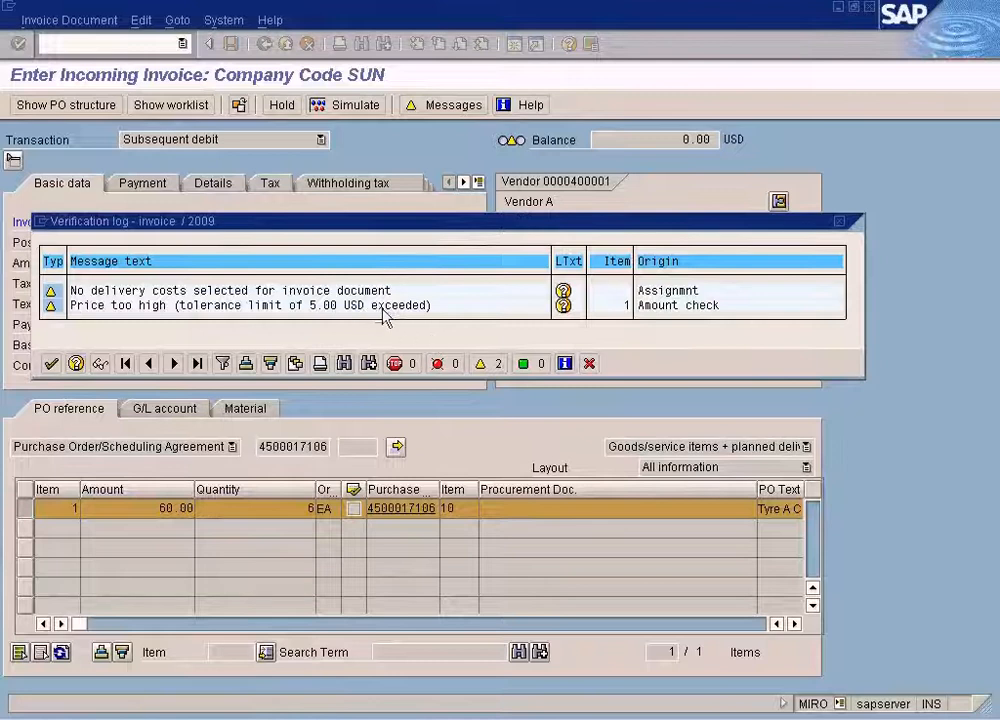
left_click(590, 364)
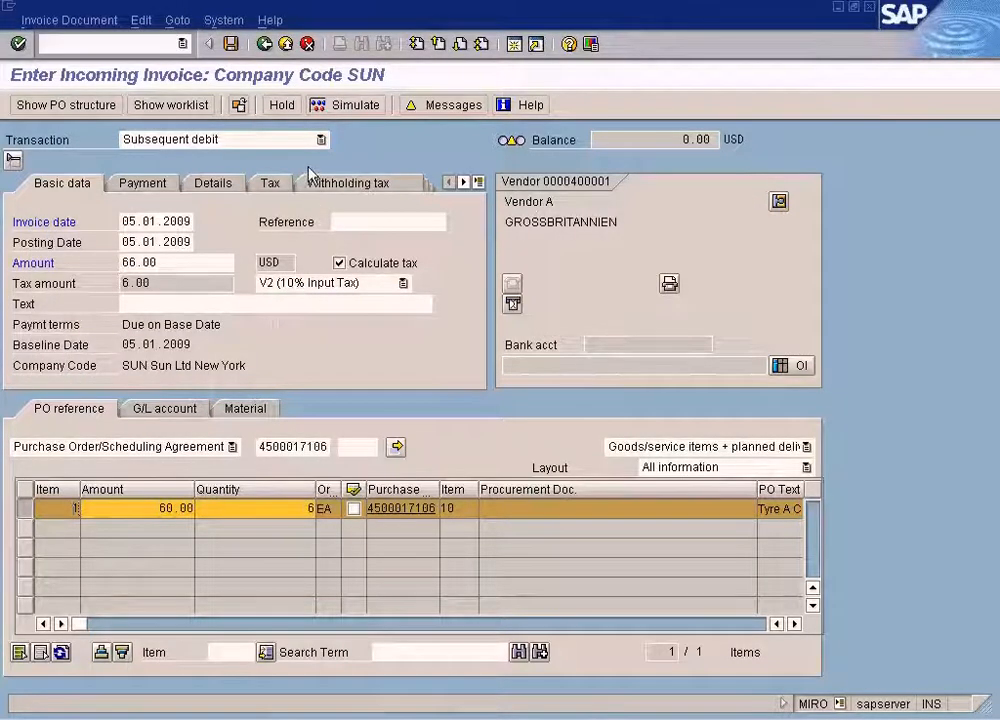
Simulate the subsequent debit and compare its account postings with the saved normal invoice simulation in Paint.
left_click(358, 106)
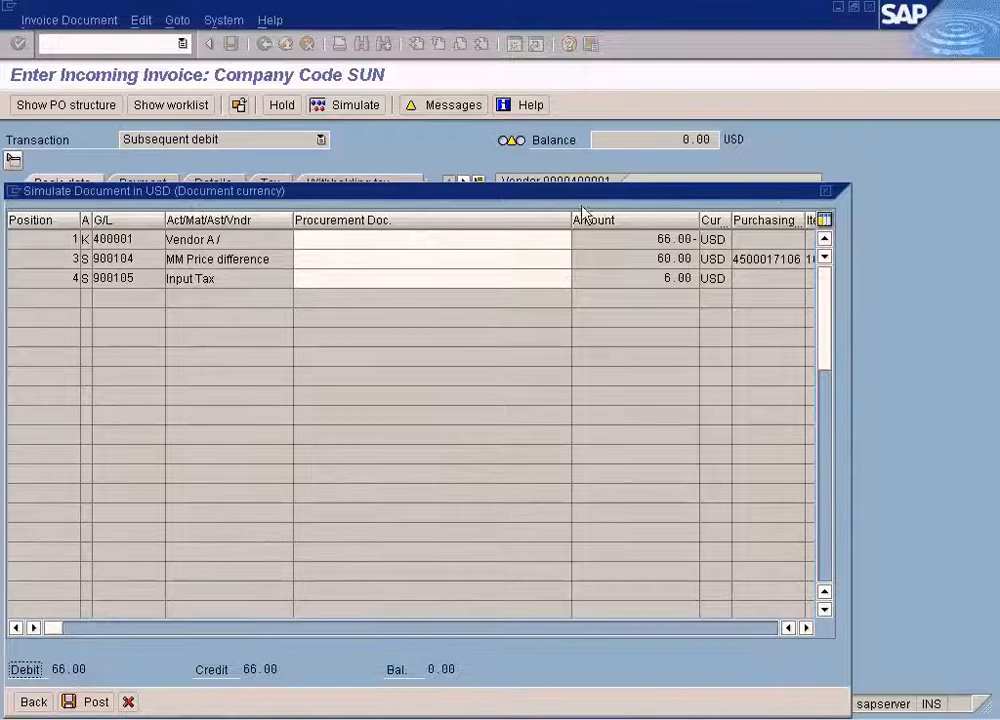
left_click_drag(585, 198, 652, 169)
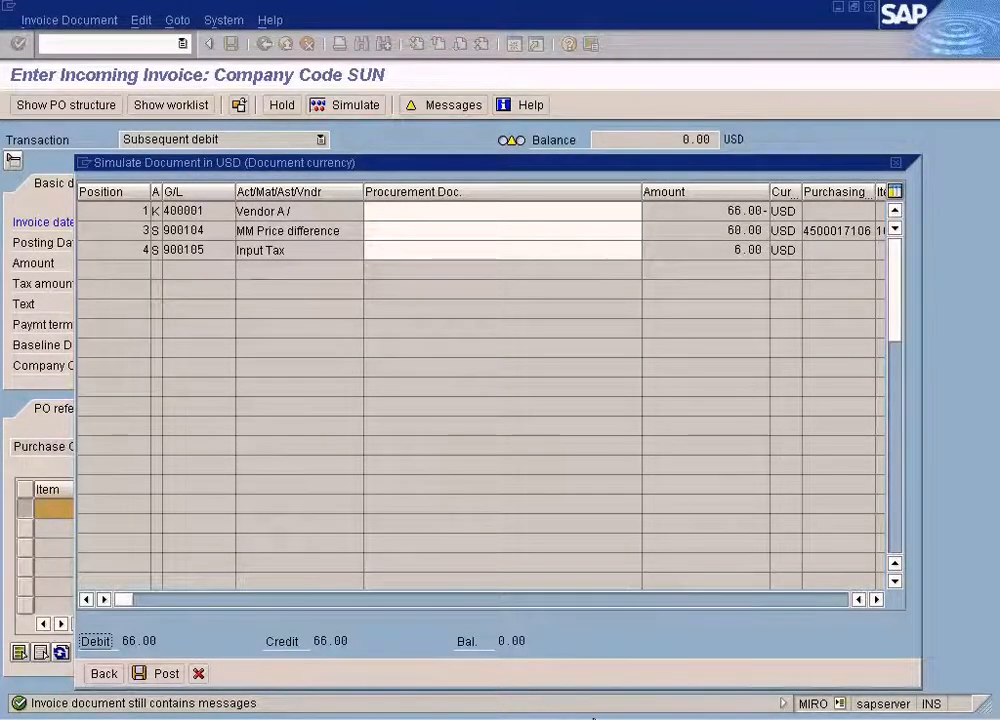
left_click(592, 718)
left_click(565, 691)
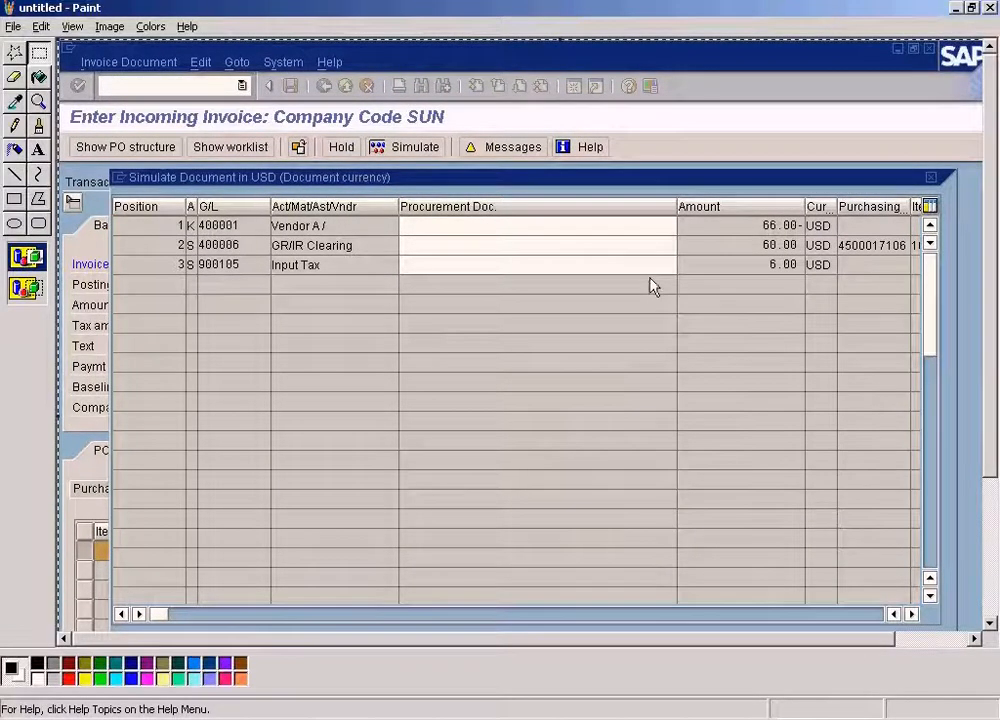
key("alt+Tab")
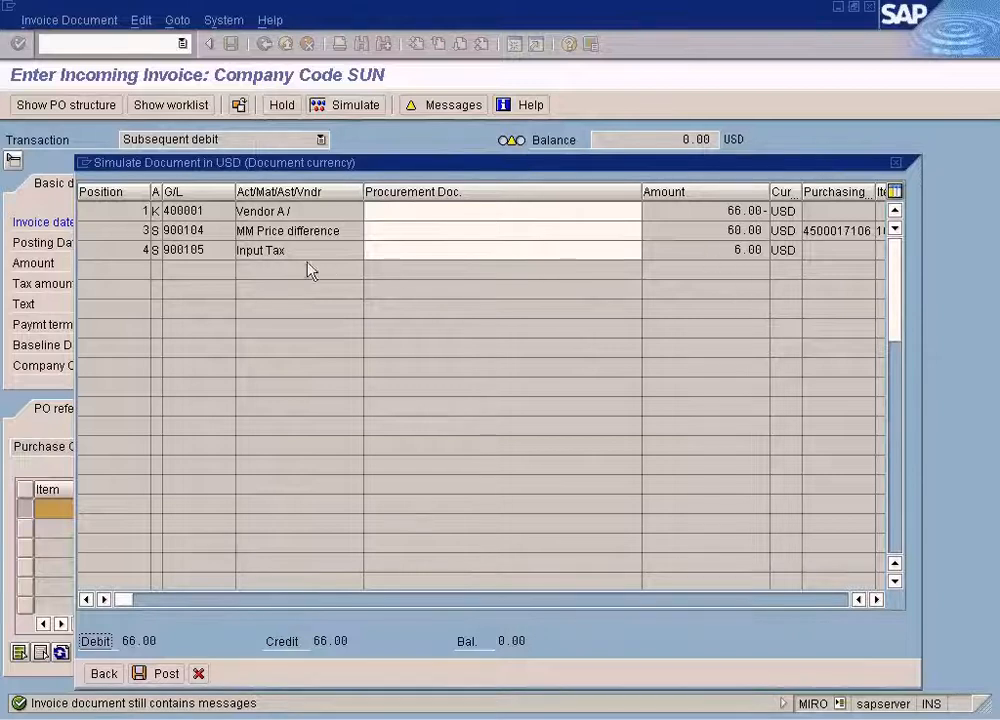
left_click_drag(727, 210, 757, 210)
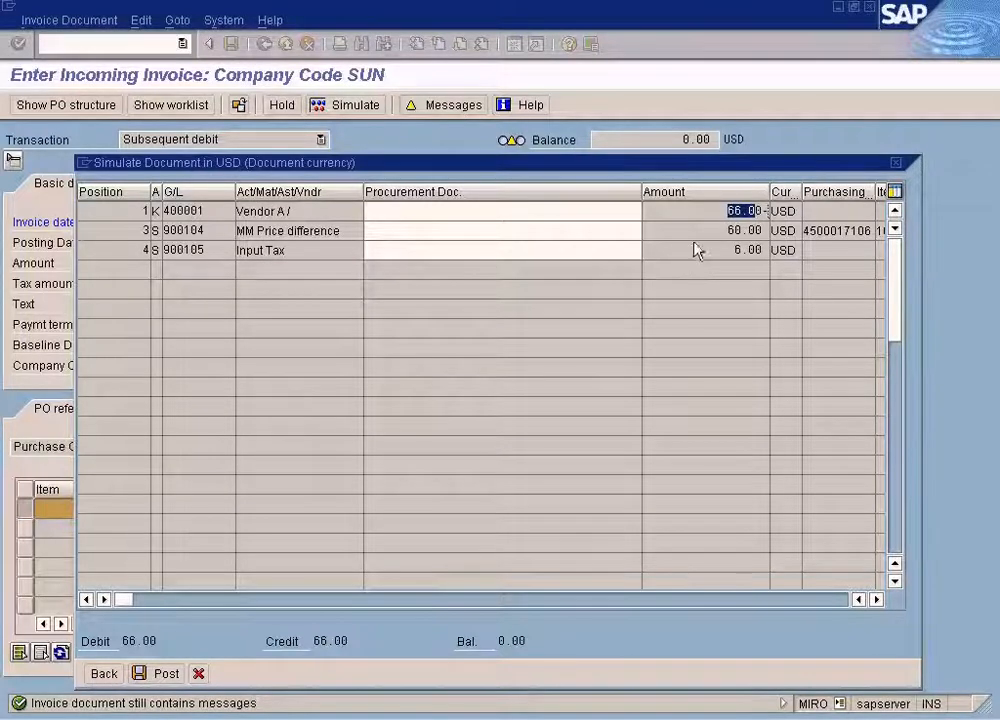
double_click(745, 230)
Return to the saved invoice simulation in Paint and mark its GR/IR Clearing line to examine the account and amount.
key("alt+Tab")
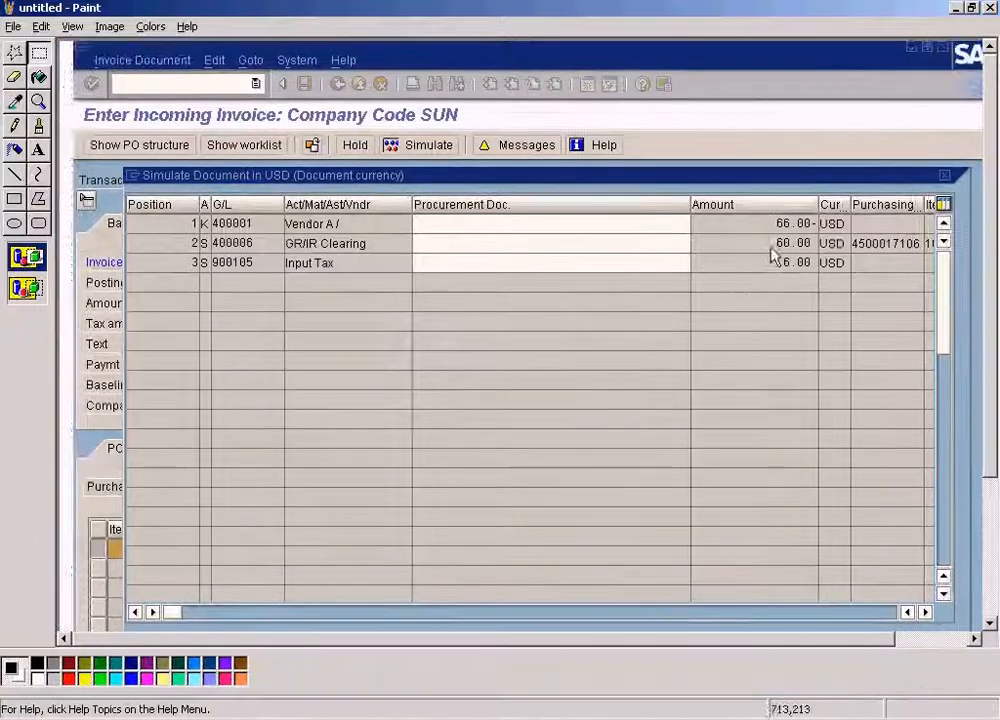
key("ctrl+v")
mouse_move(752, 230)
left_mouse_down()
mouse_move(629, 239)
mouse_move(710, 248)
mouse_move(700, 246)
left_mouse_up()
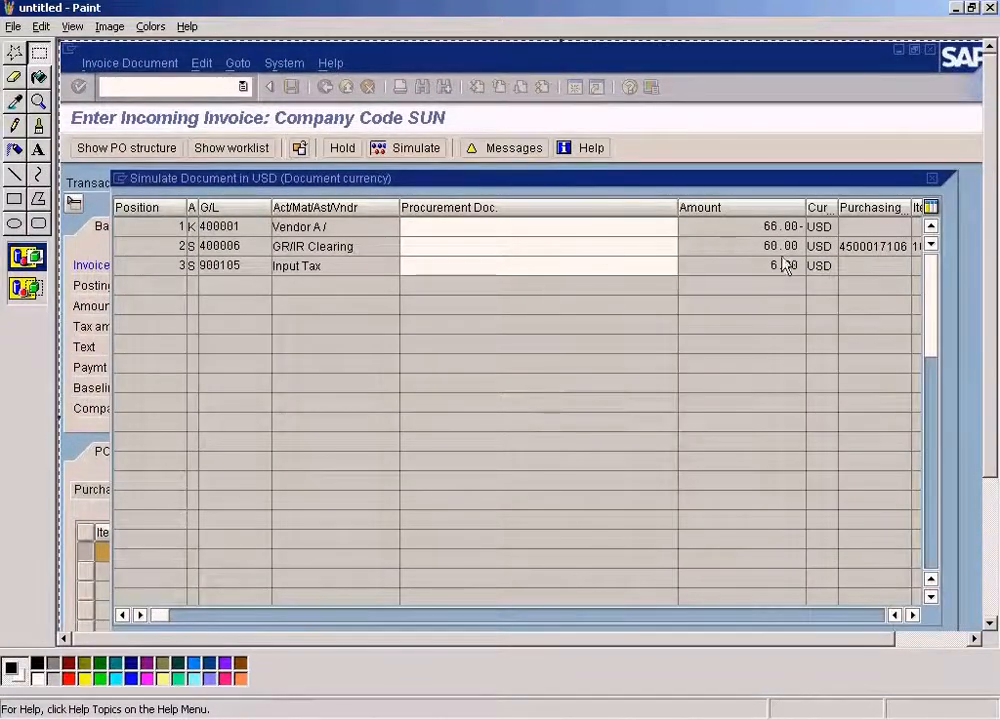
left_click(39, 53)
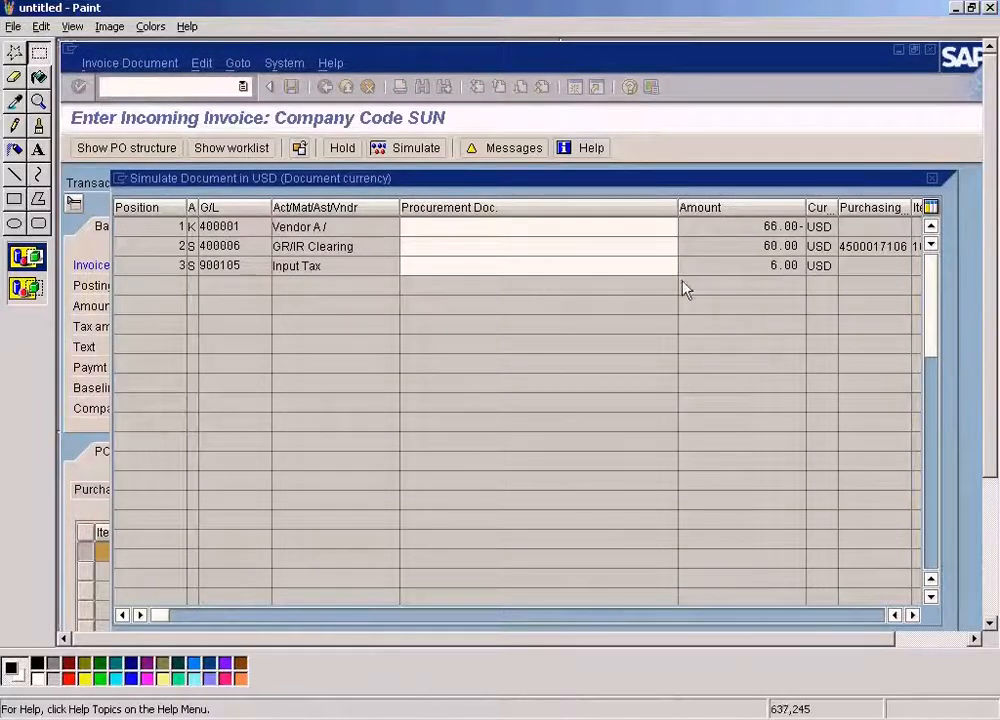
left_click_drag(262, 238, 822, 256)
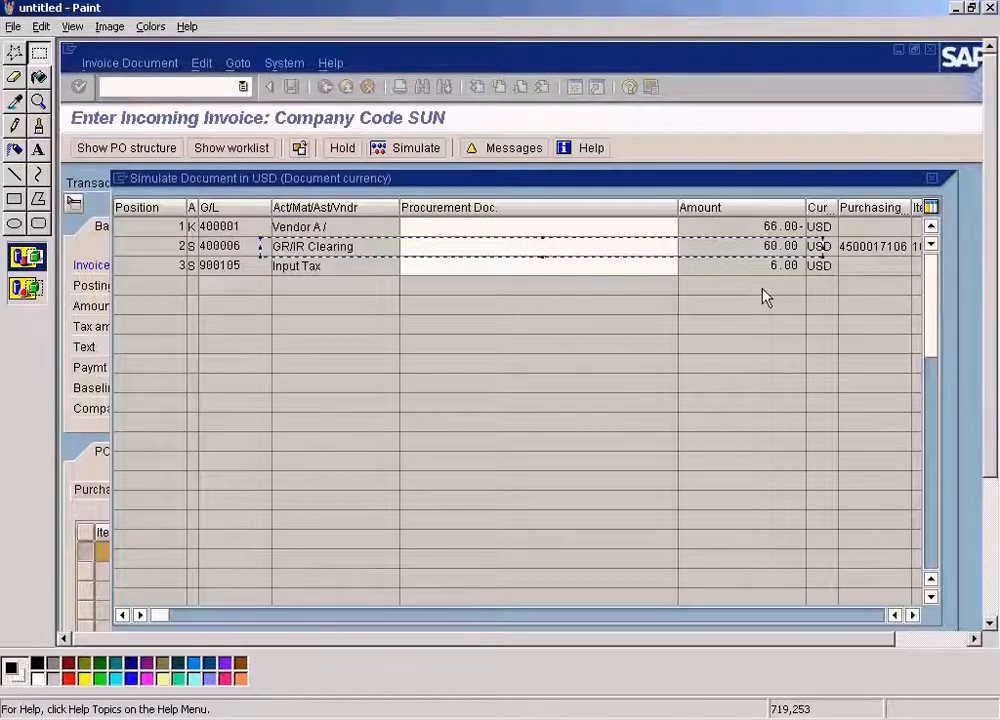
left_click(743, 313)
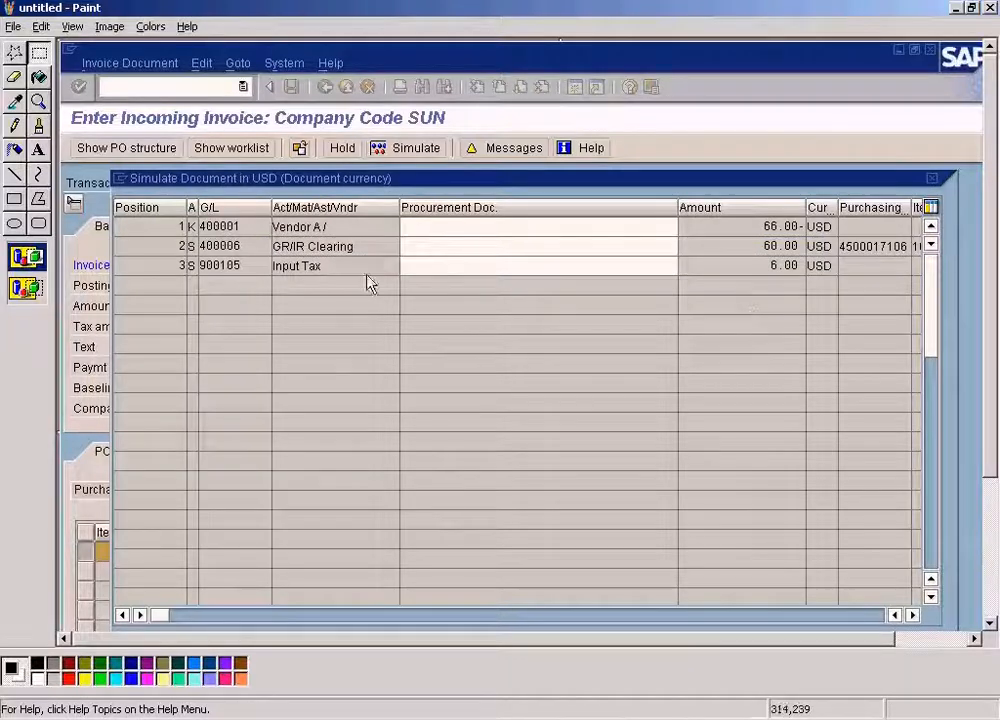
mouse_move(251, 245)
left_mouse_down()
mouse_move(400, 262)
mouse_move(806, 256)
left_mouse_up()
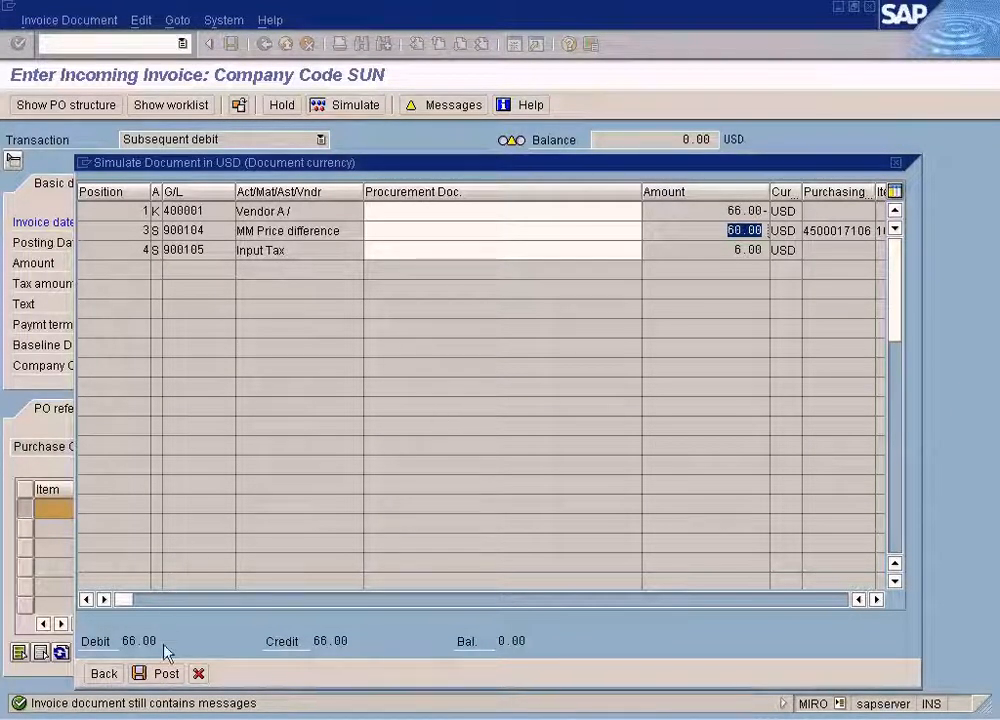
Post the simulated subsequent debit and reopen the purchase order with transaction me23n to check the new entry in its history.
left_click(163, 673)
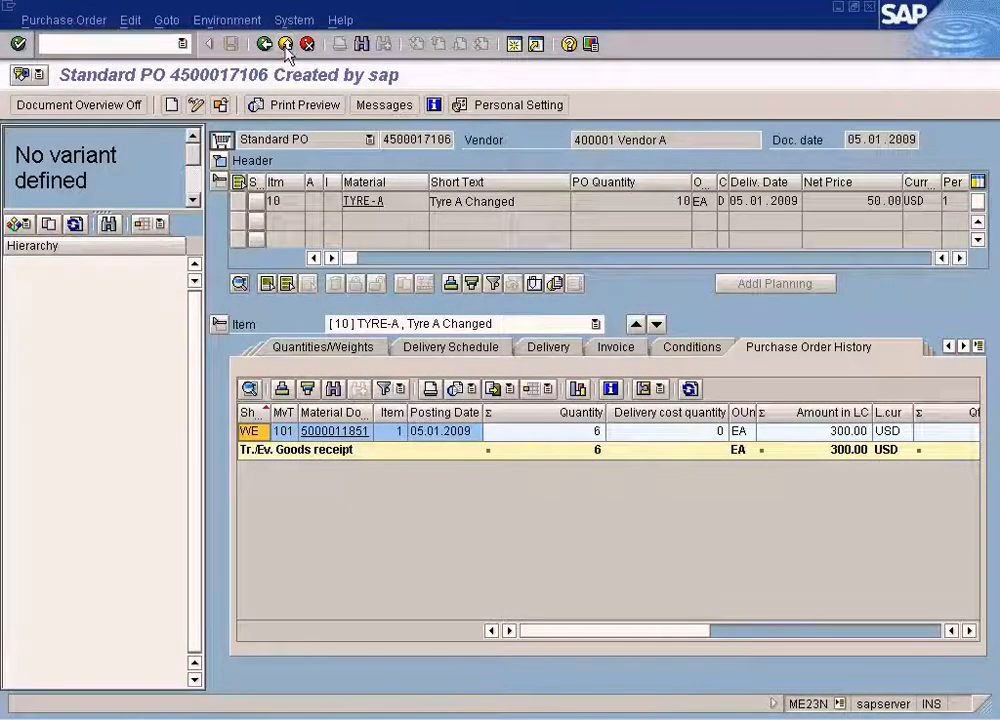
left_click(285, 44)
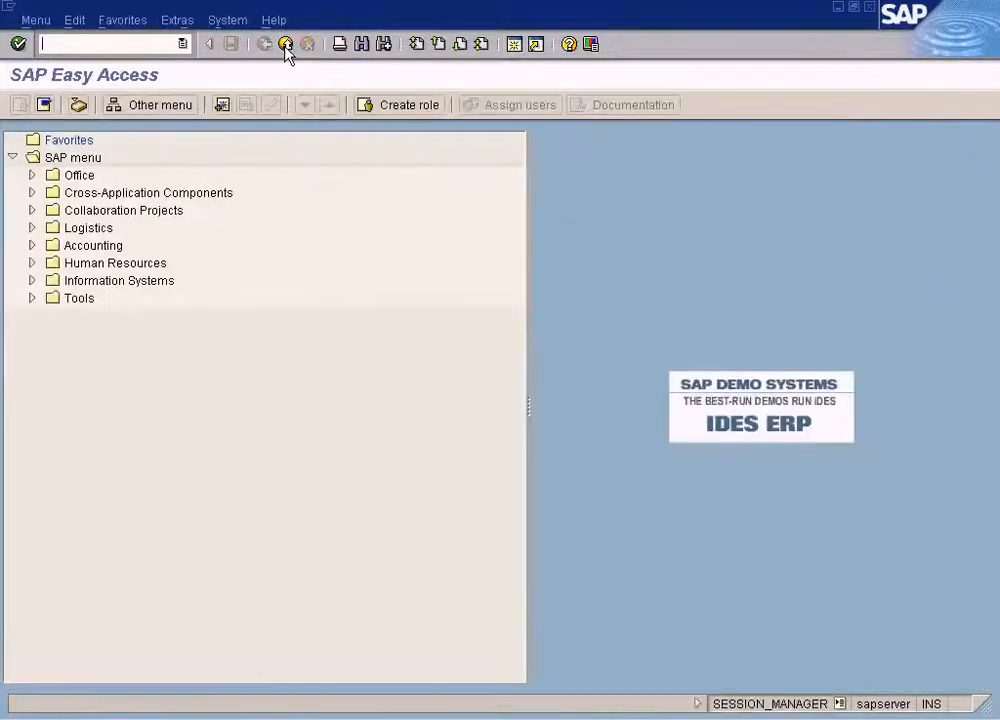
type("me23n")
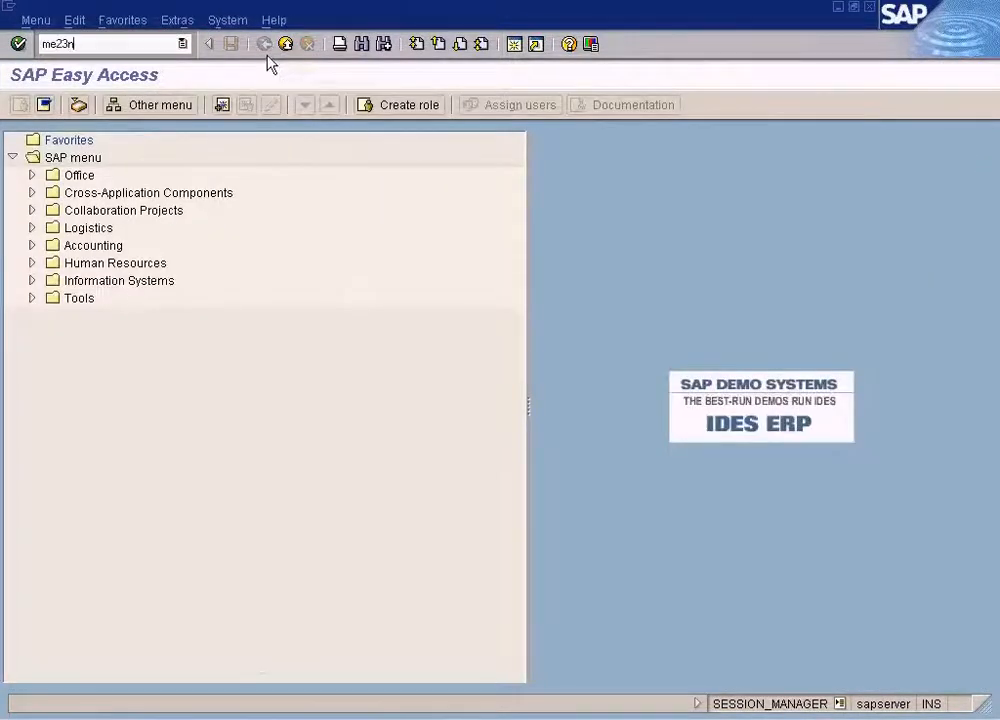
key("Return")
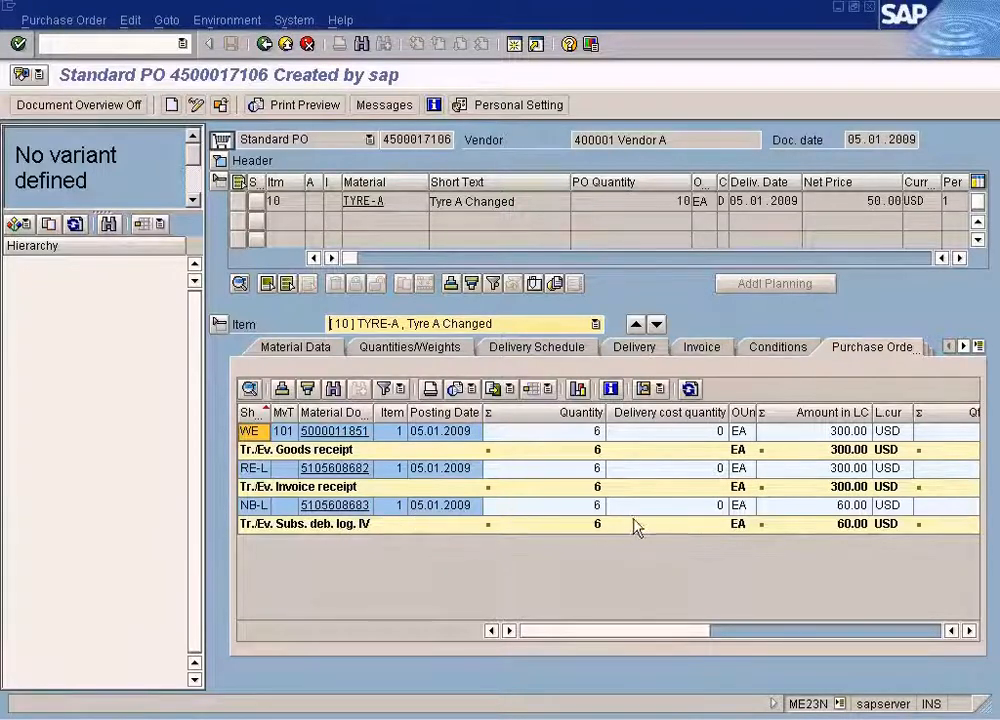
left_click(675, 515)
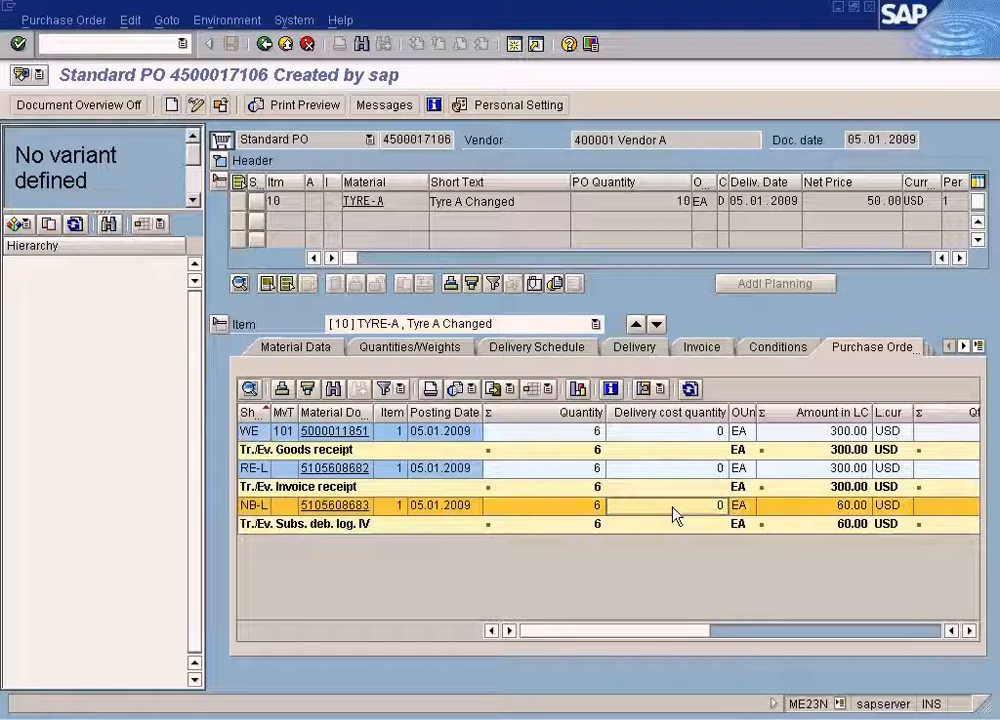
left_click(822, 510)
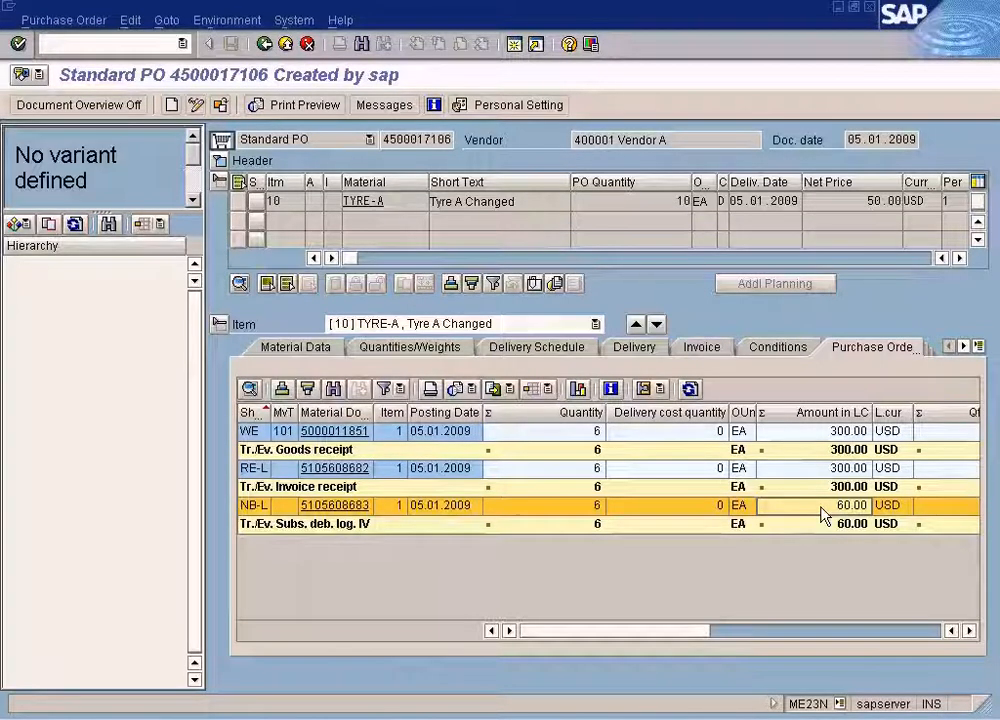
Open the subsequent debit document from the purchase order history and check its payment block and basic data.
left_click(358, 505)
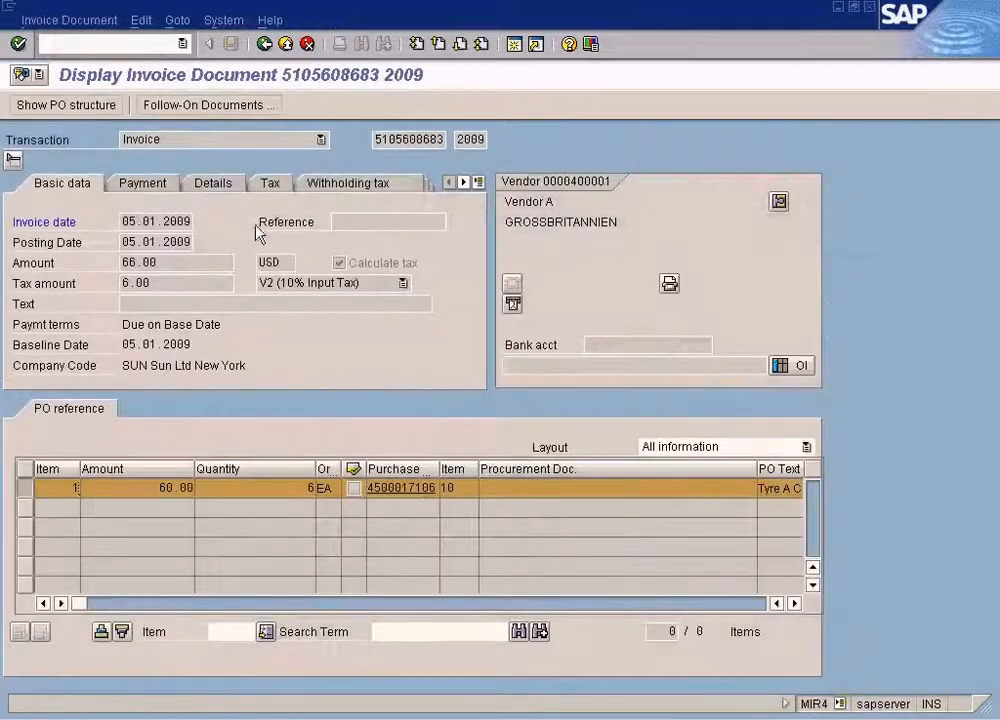
left_click(163, 192)
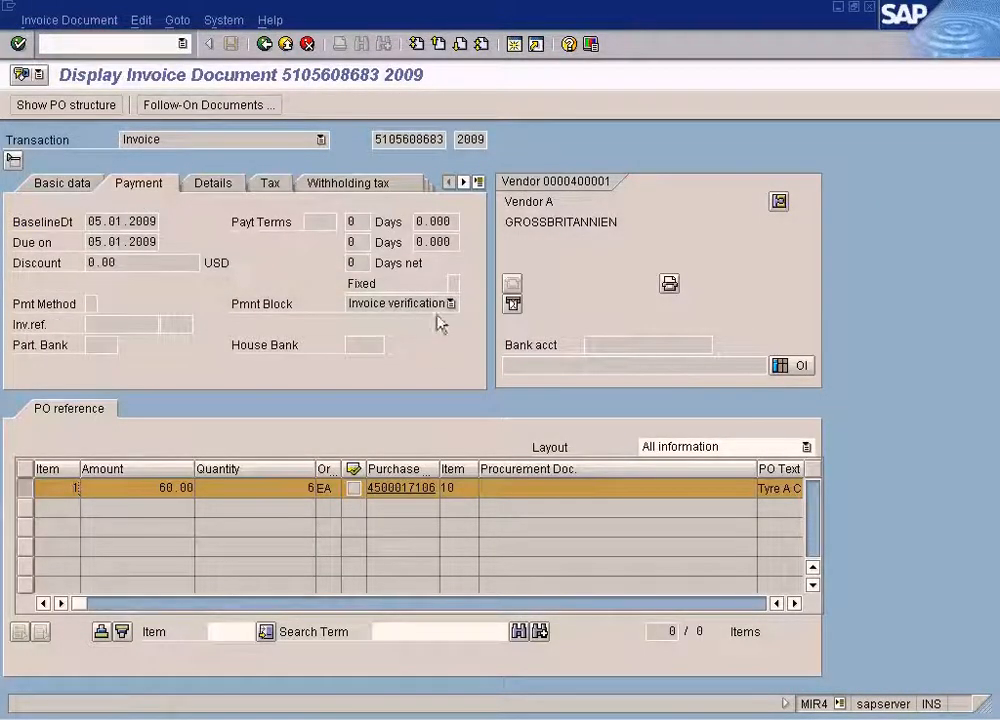
left_click(446, 306)
left_click(477, 358)
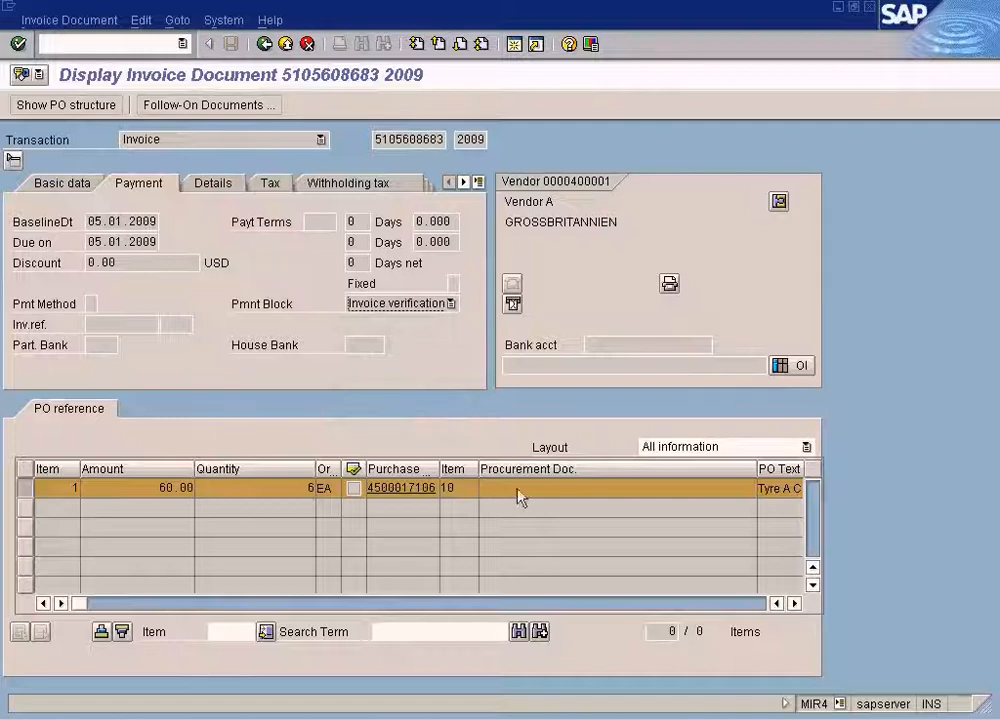
left_click(70, 193)
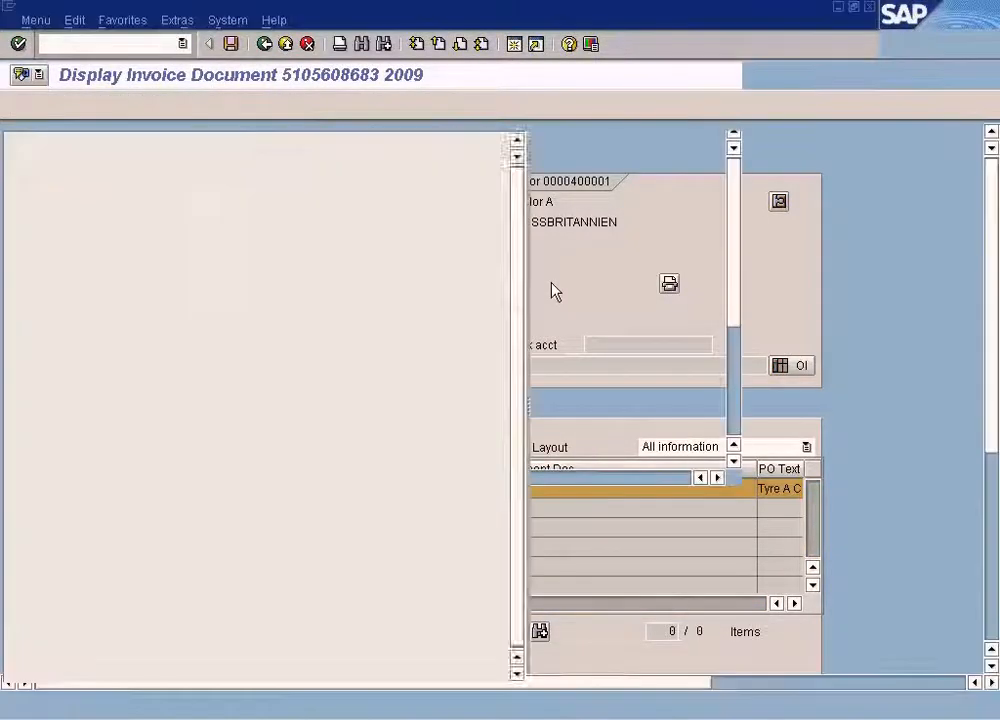
Start transaction /nspro and open the invoice block tolerance limits under Materials Management, Logistics Invoice Verification.
type("/ns")
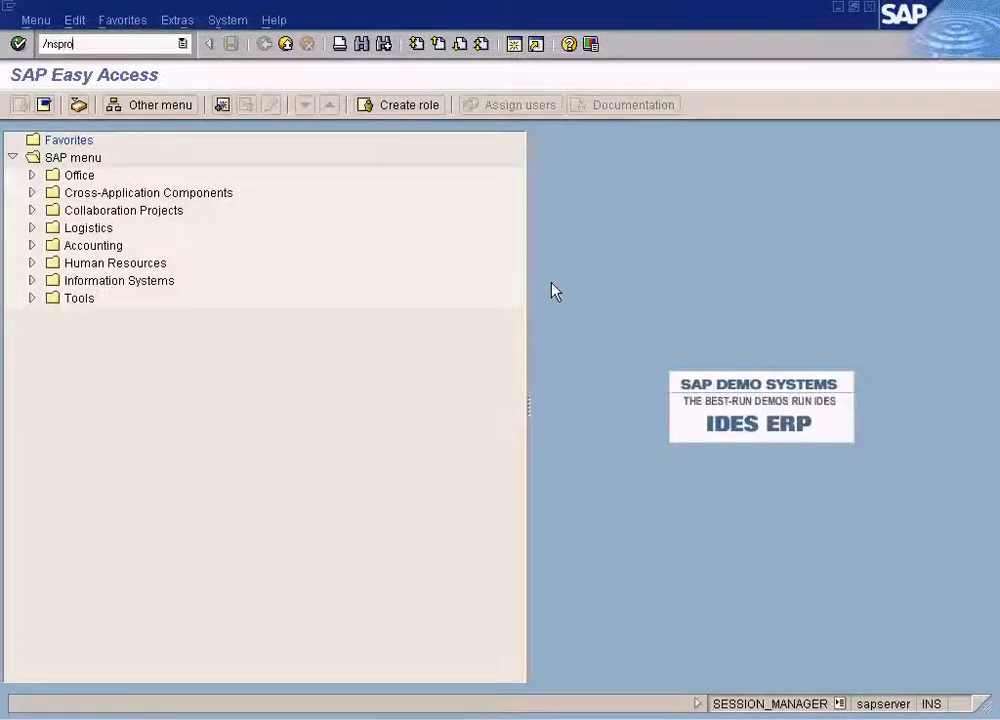
type("pro")
key("Return")
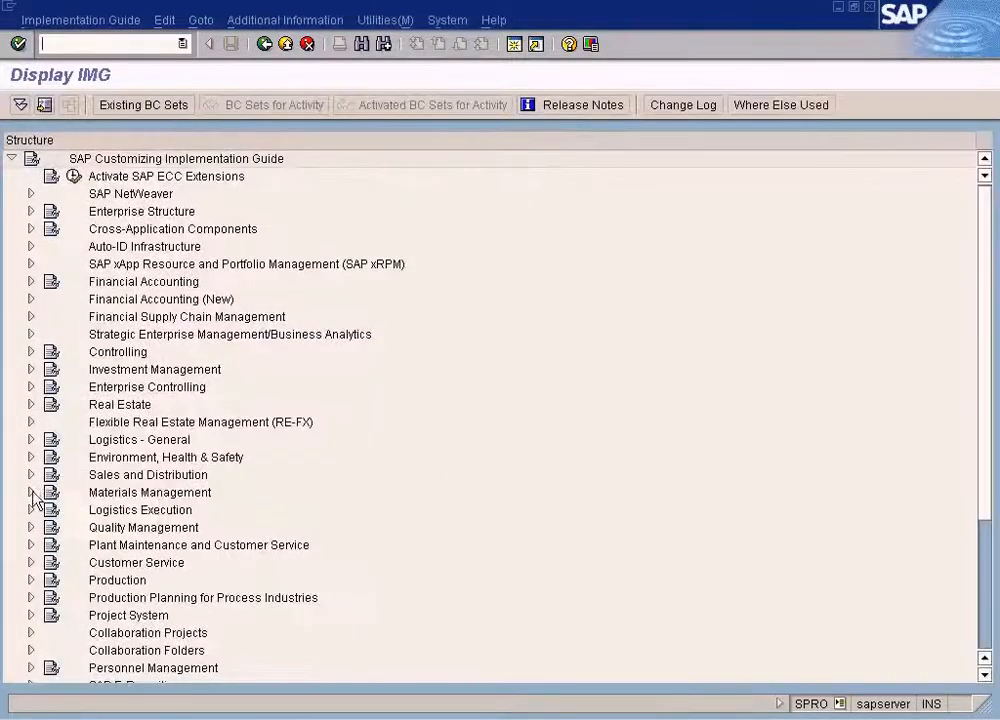
left_click(31, 492)
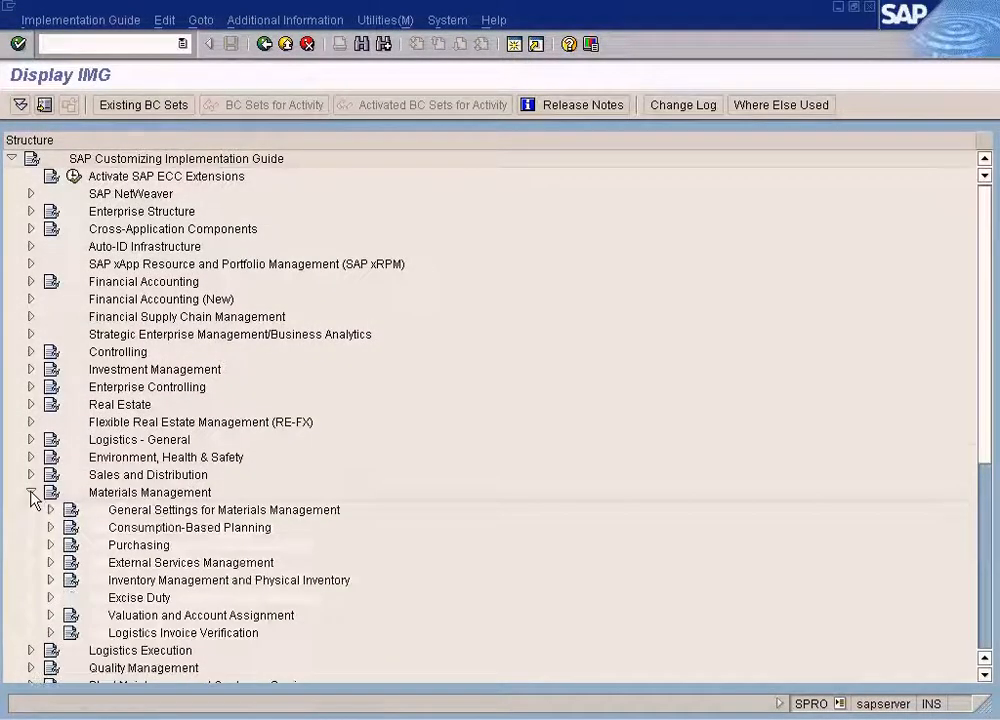
left_click(50, 581)
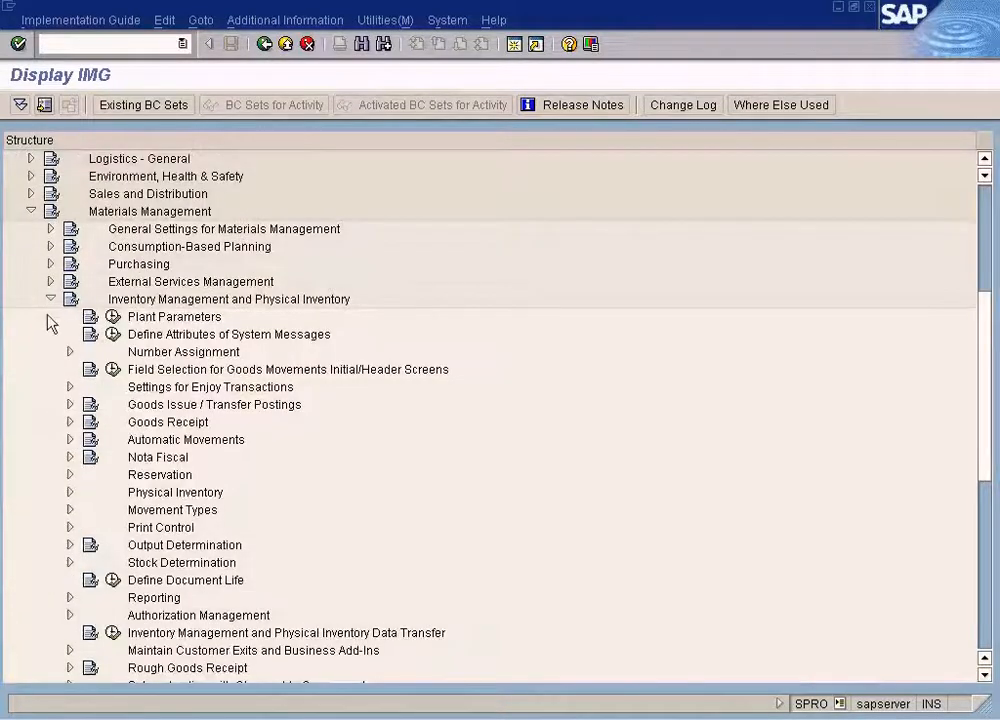
left_click(50, 300)
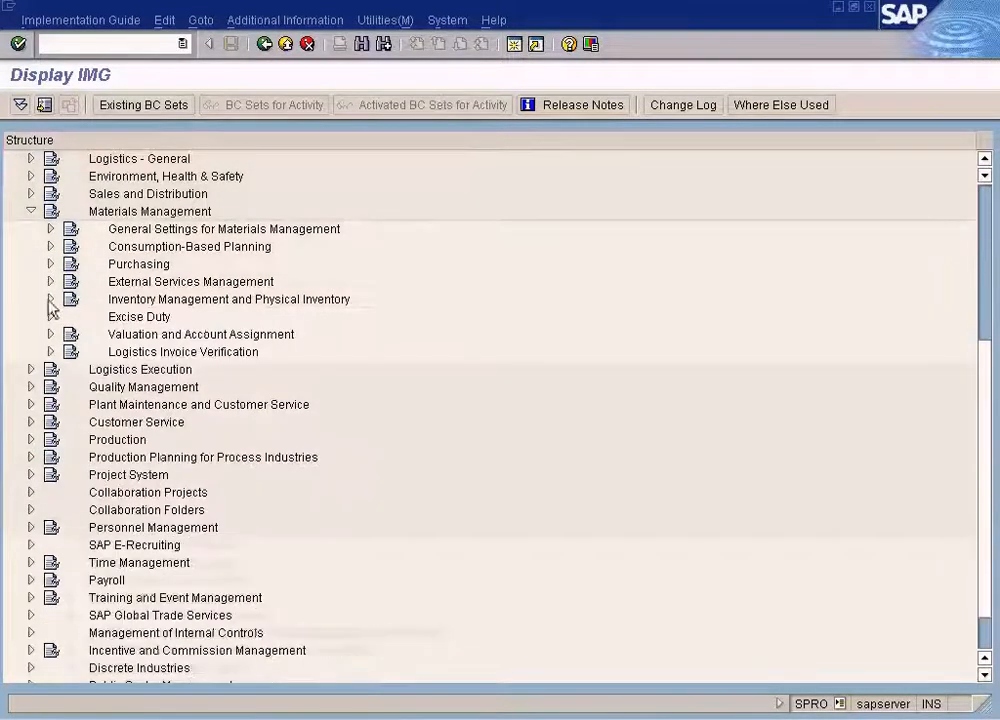
left_click(51, 352)
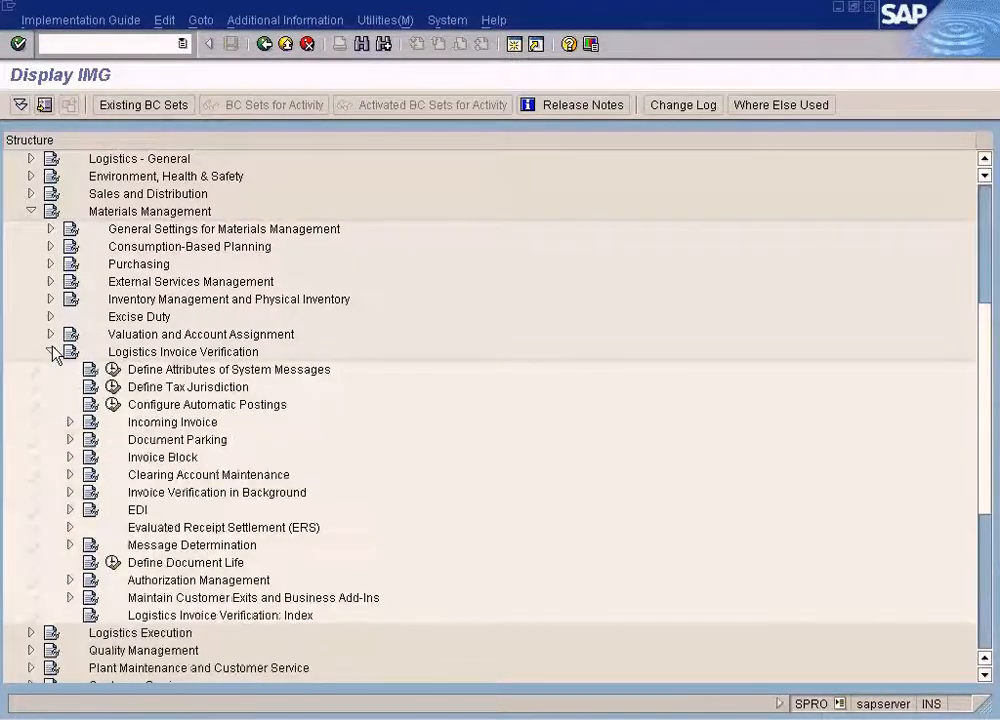
left_click(70, 457)
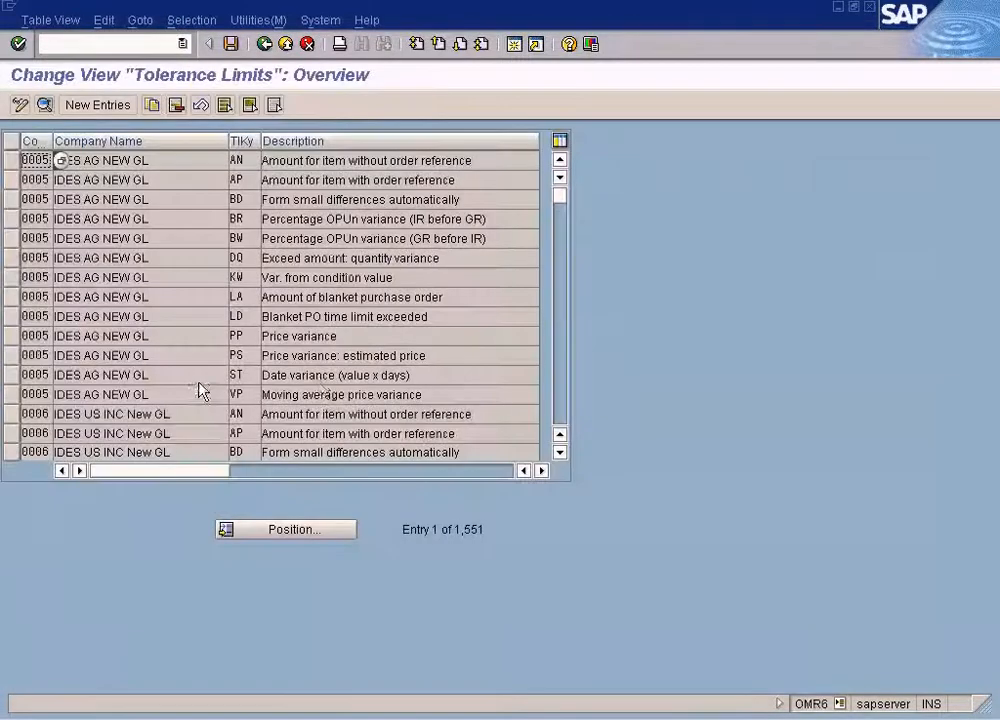
Open company code SUN's price variance tolerance (PP) and compare its absolute upper limit with the sample debit note.
left_click(310, 529)
type("sun")
key("Return")
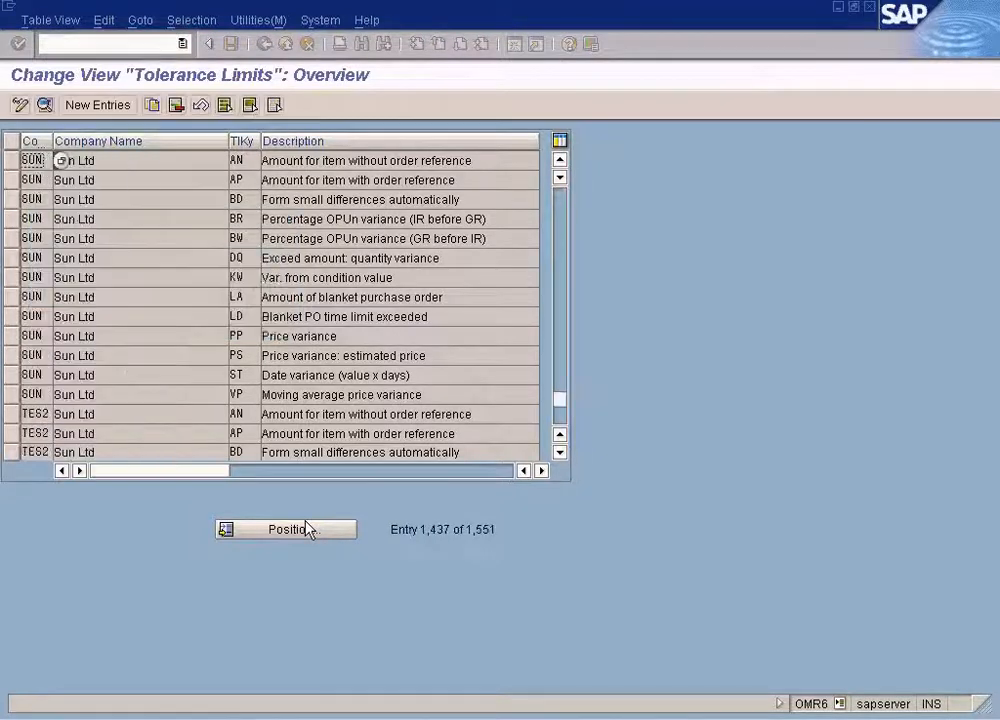
double_click(328, 338)
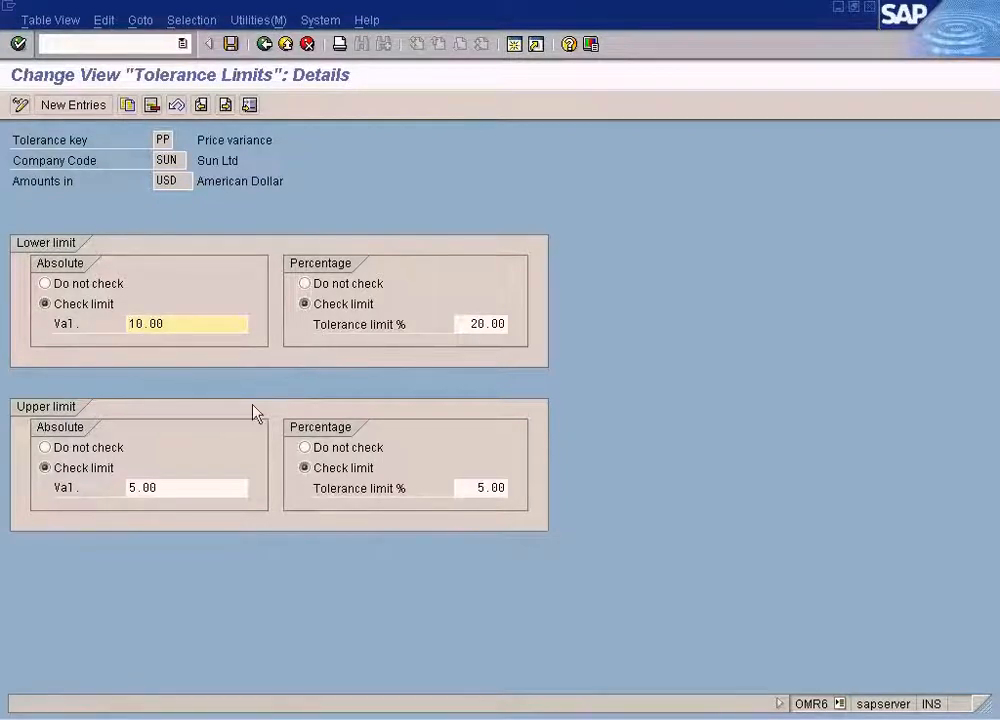
left_click(190, 491)
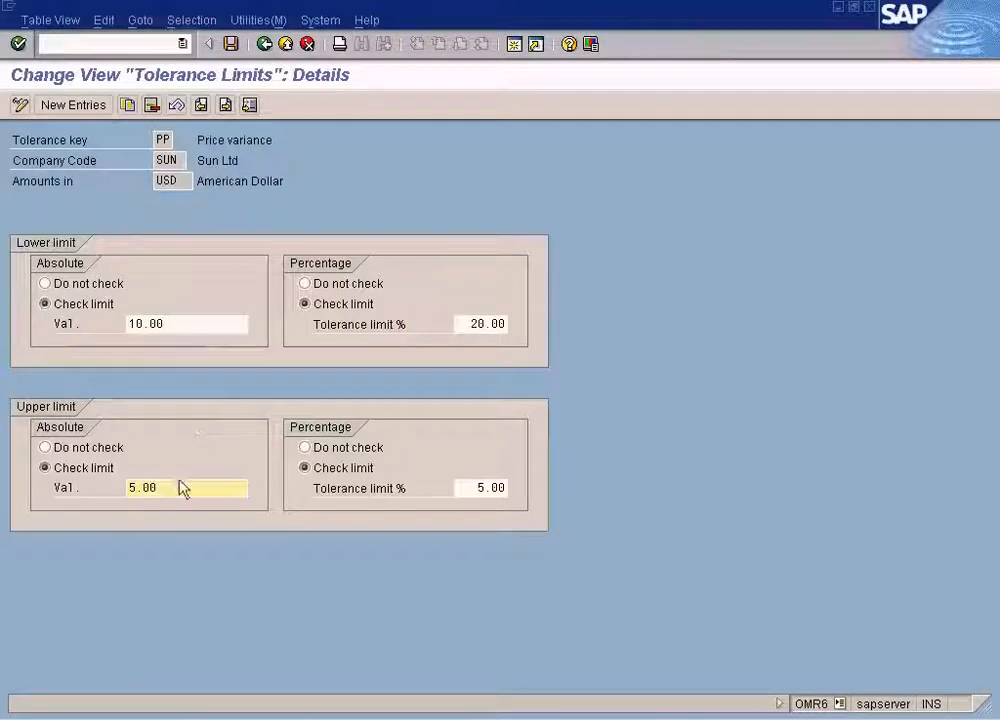
left_click_drag(183, 487, 107, 493)
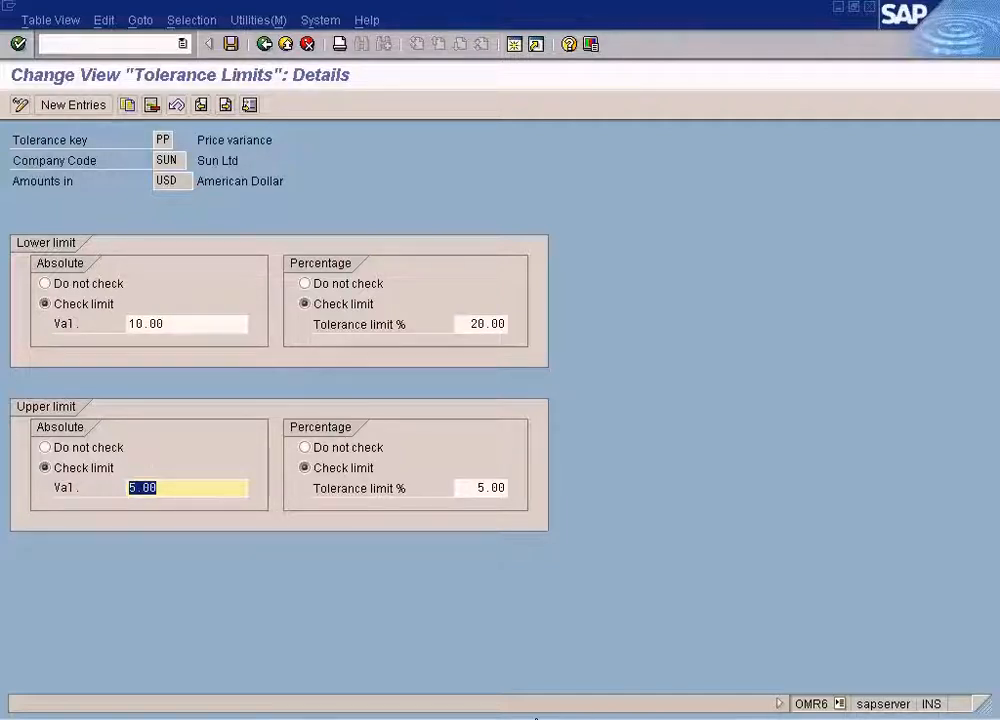
left_click(530, 718)
left_click(529, 710)
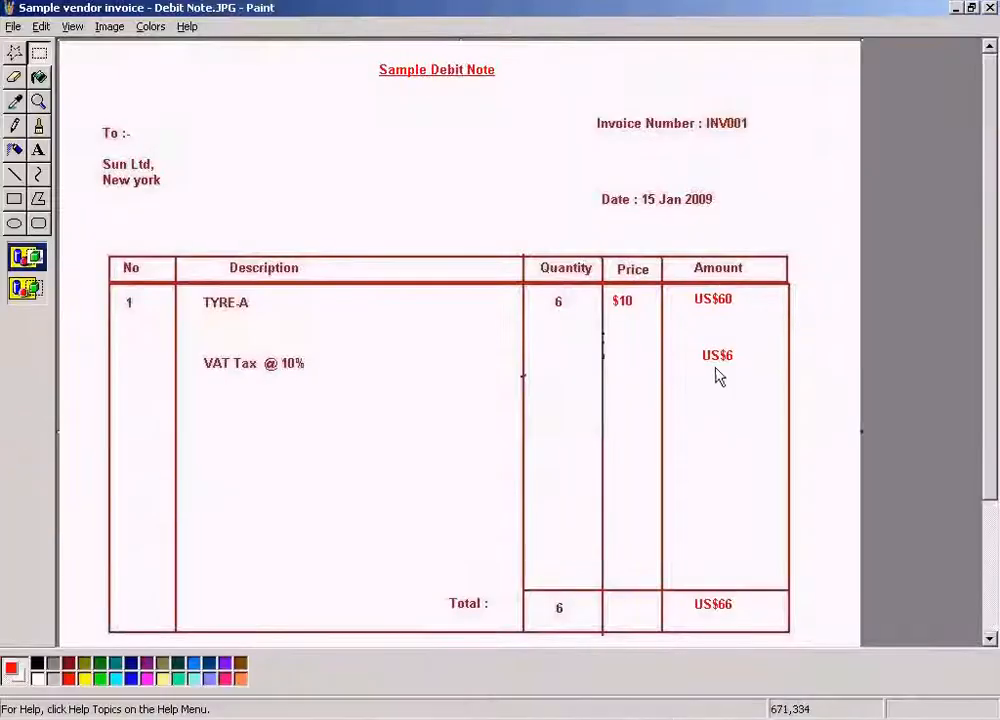
key("alt+Tab")
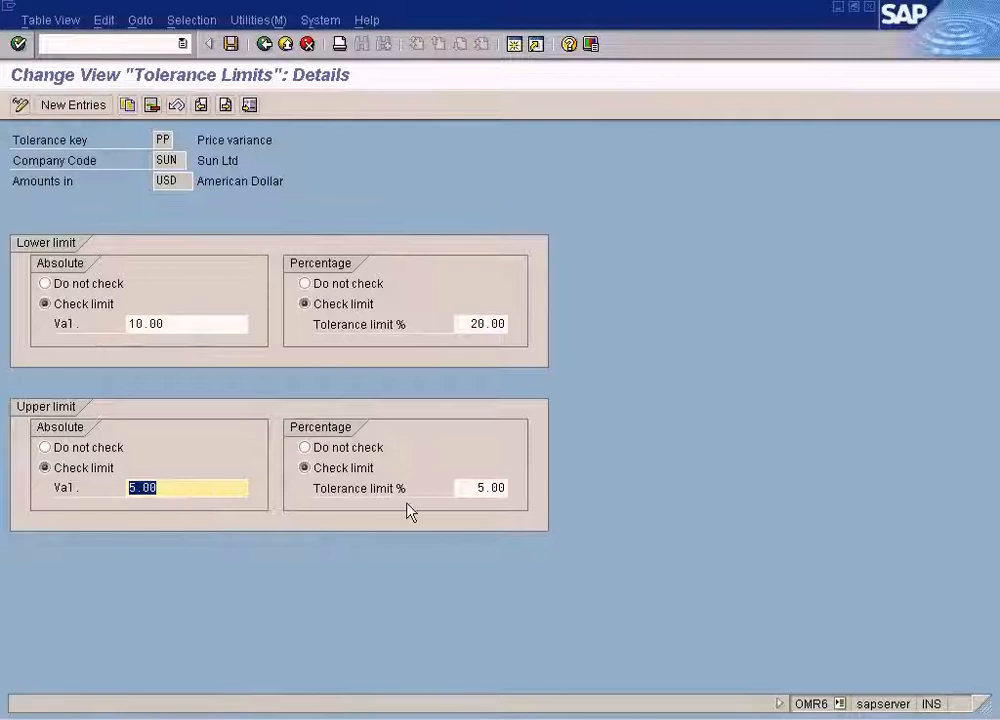
Close the tolerance limits session and switch back to the incoming invoice entry for company code SUN.
left_click(869, 8)
left_click(347, 718)
left_click(341, 710)
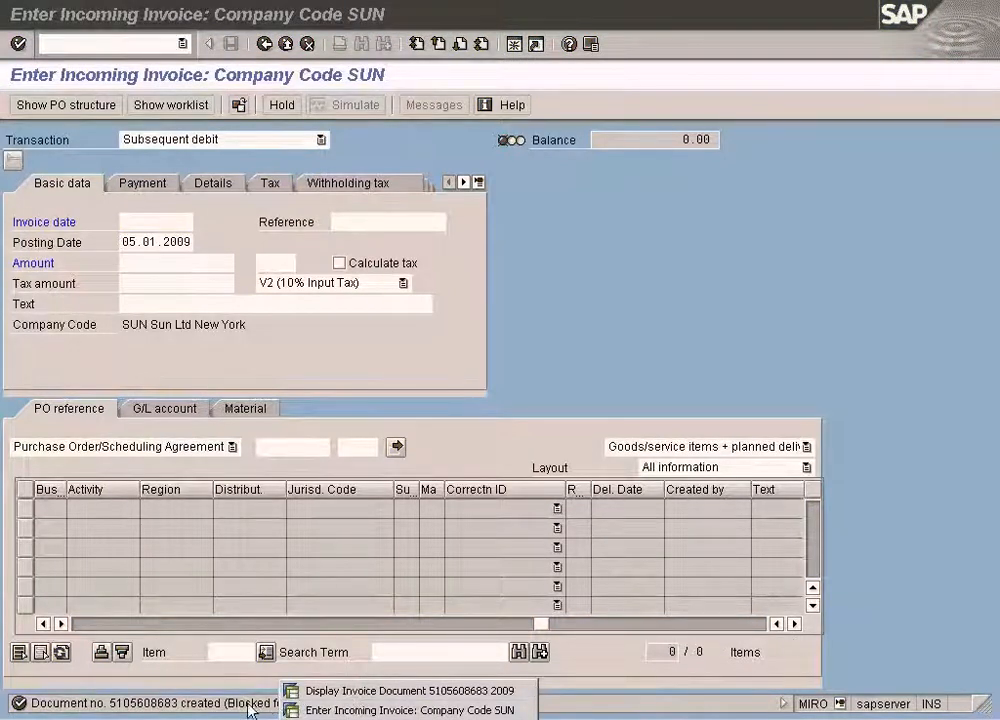
Switch to the session displaying the subsequent debit's invoice document and exit it back to SAP Easy Access.
left_click(849, 657)
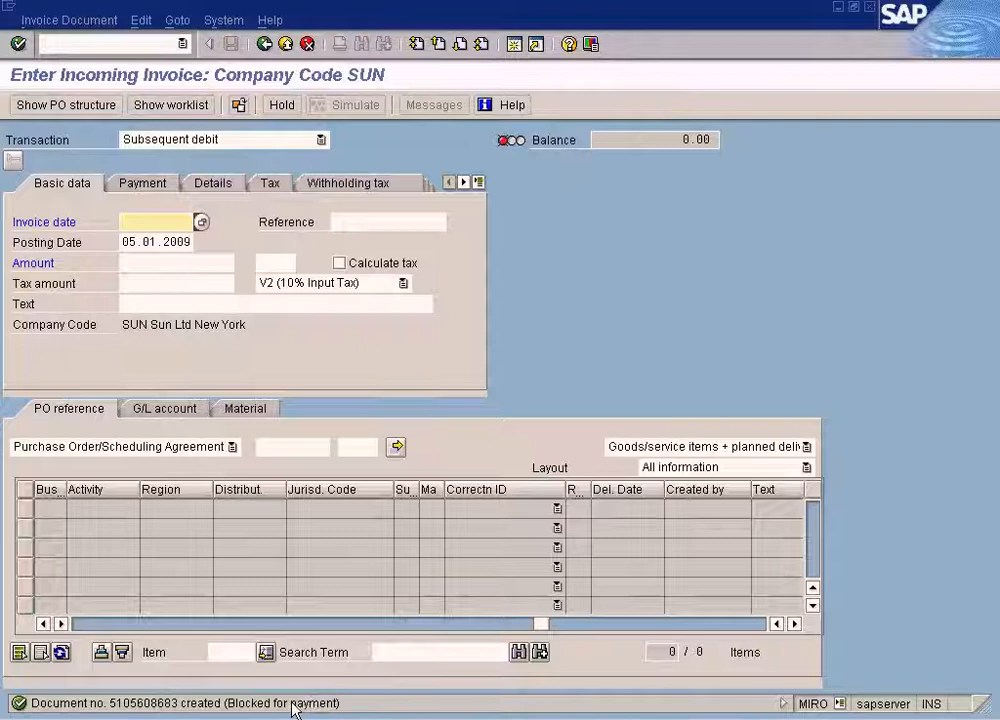
left_click(336, 708)
left_click(364, 695)
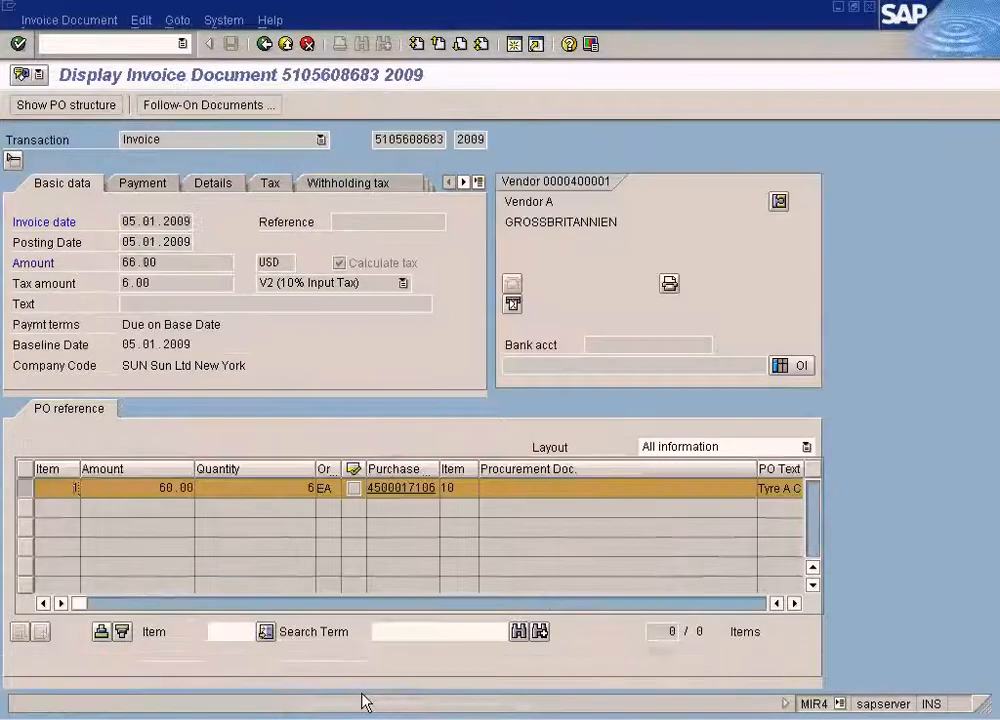
left_click(266, 45)
left_click(267, 46)
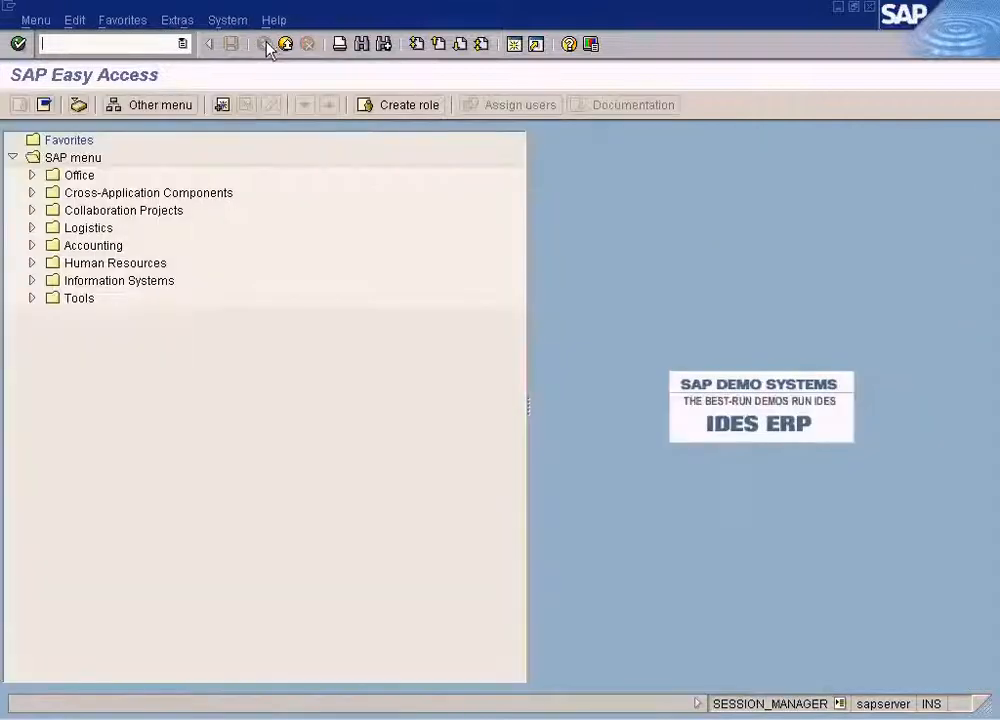
Start transaction me23n and examine the subsequent debit entry's quantity and amount in the purchase order history of the TYRE-A item.
type("me23n")
key("Return")
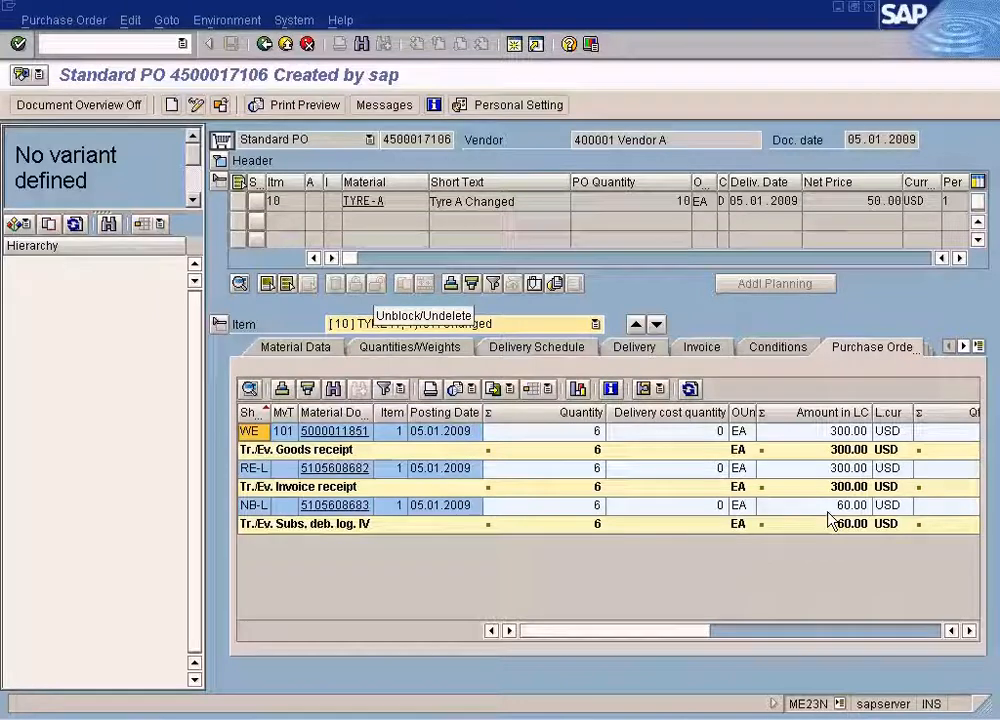
left_click(779, 505)
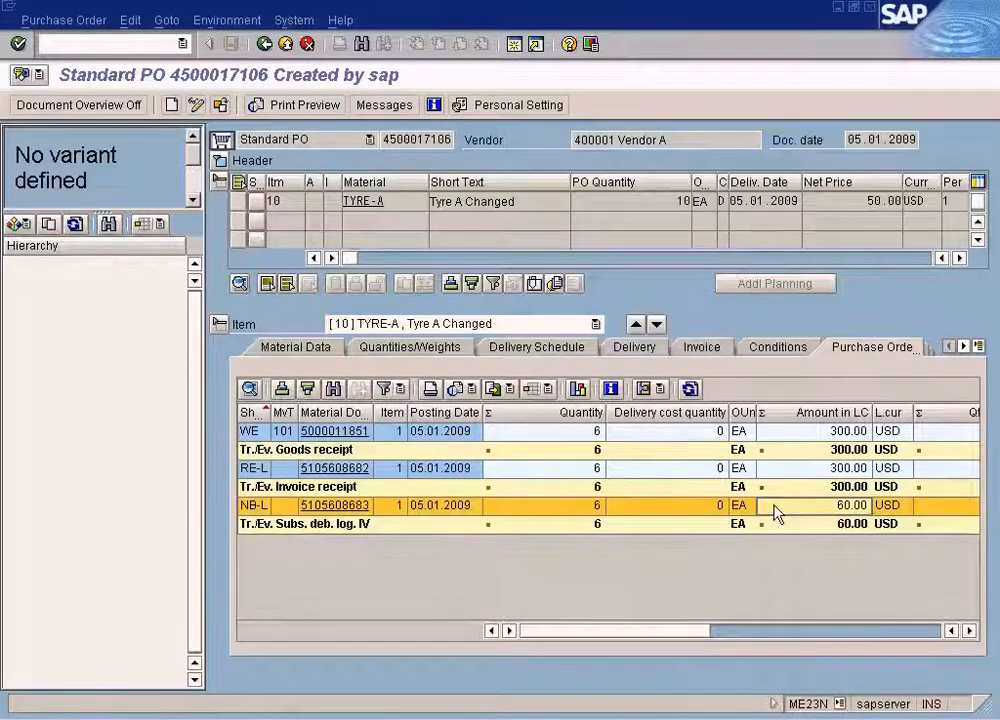
Switch to the SAP MM Training.doc outline in Word and place the cursor at the end of the Invoicing Subsequent Credits topic.
left_click(440, 717)
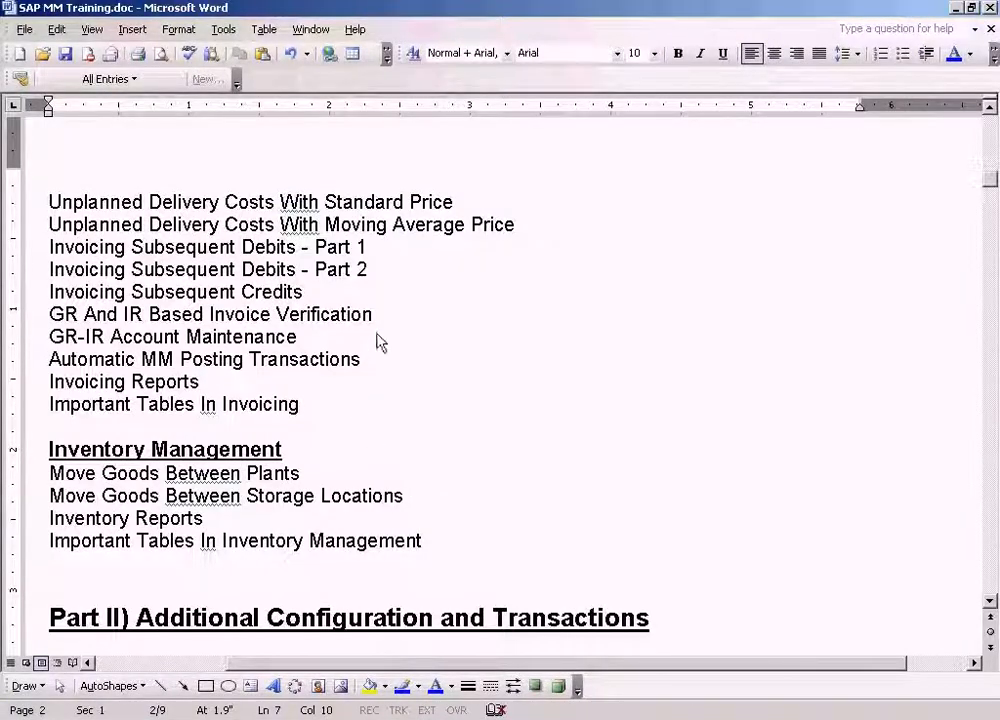
left_click(394, 300)
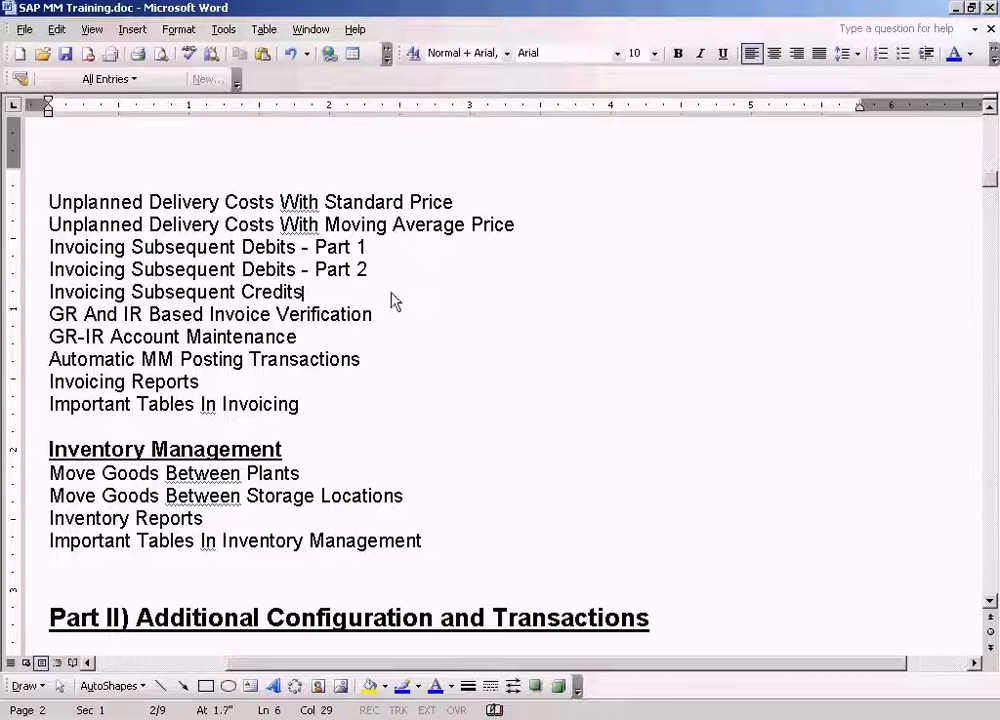